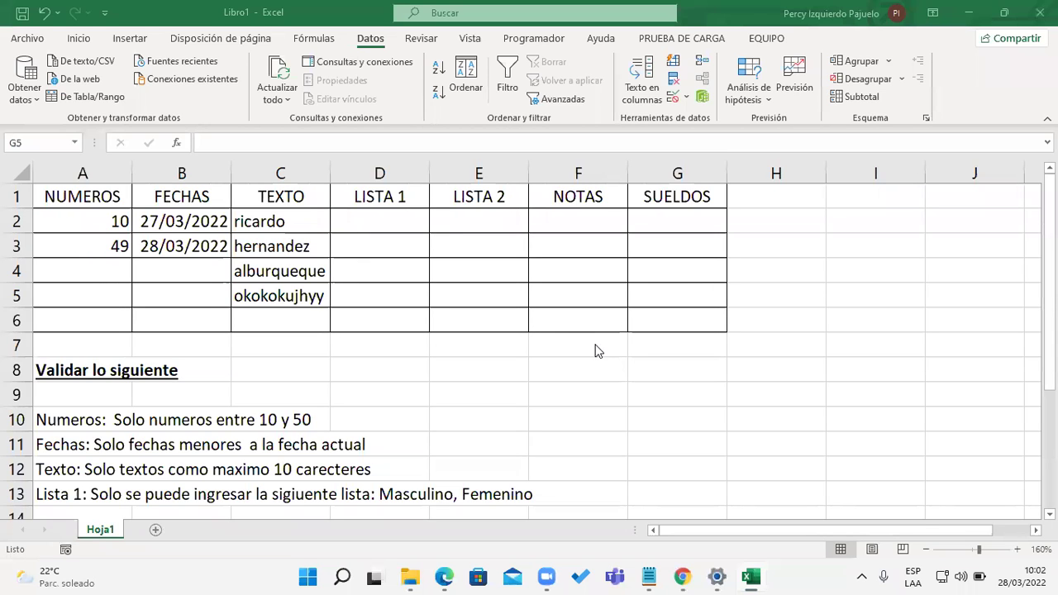
- Select cells D2:D6 under LISTA 1 and open the Validación de datos dialog
{"action": "left_click", "coordinate": [391, 222]}
{"action": "left_click_drag", "start_coordinate": [391, 222], "coordinate": [388, 314]}
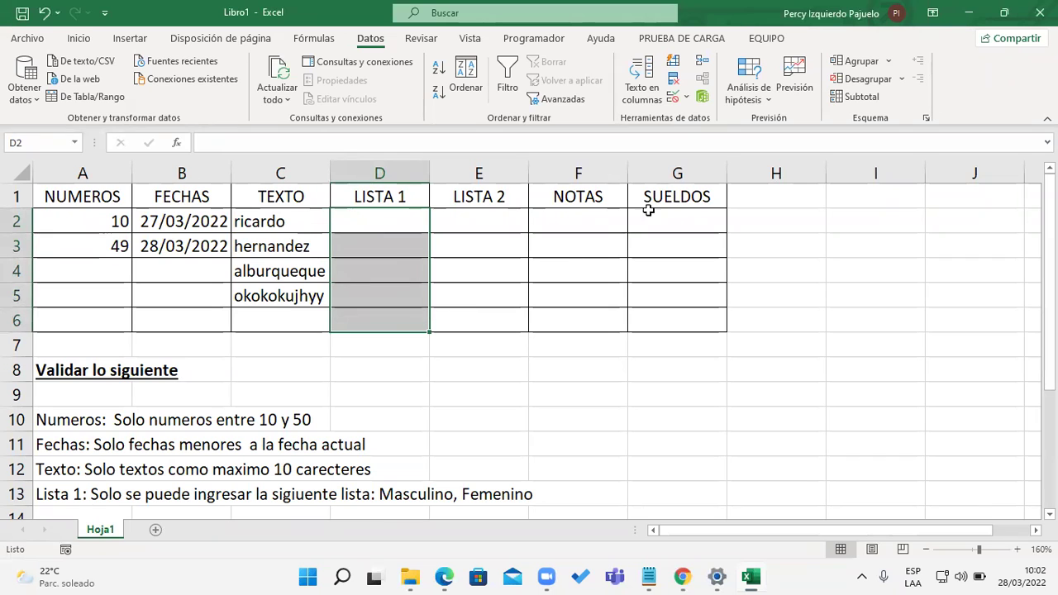
{"action": "left_click", "coordinate": [672, 98]}
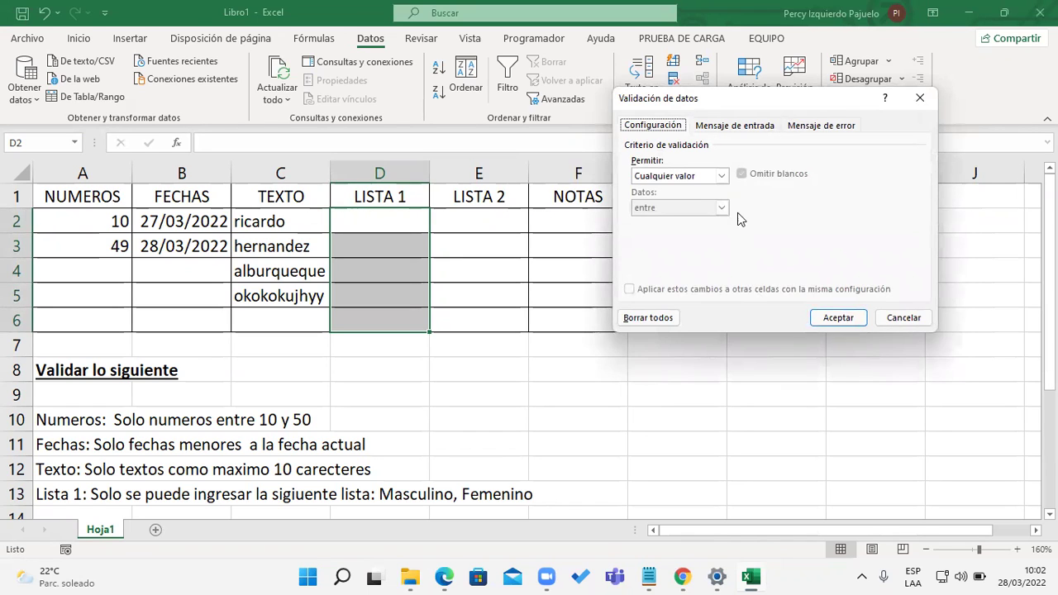
- Allow only a Lista in D2:D6 with the source 'Masculino, Femenino'
{"action": "left_click", "coordinate": [722, 176]}
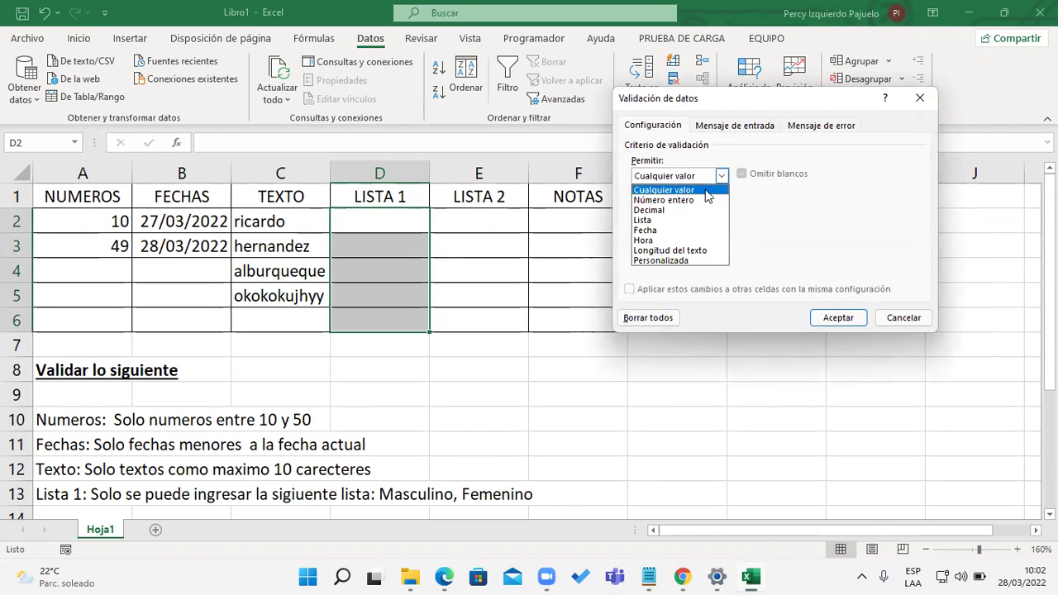
{"action": "left_click", "coordinate": [674, 221]}
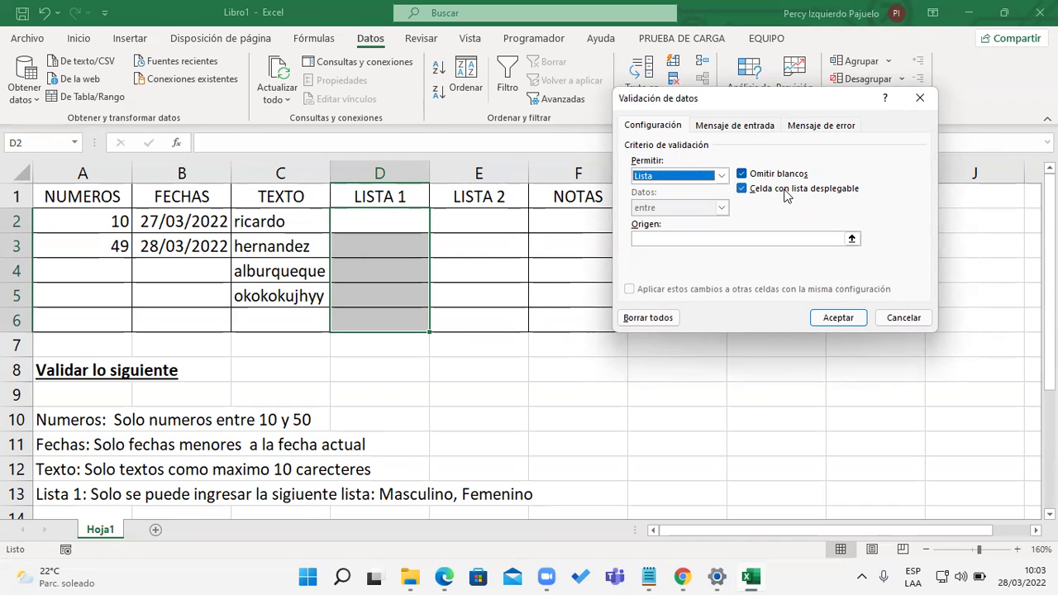
{"action": "left_click", "coordinate": [687, 239]}
{"action": "left_click", "coordinate": [687, 239]}
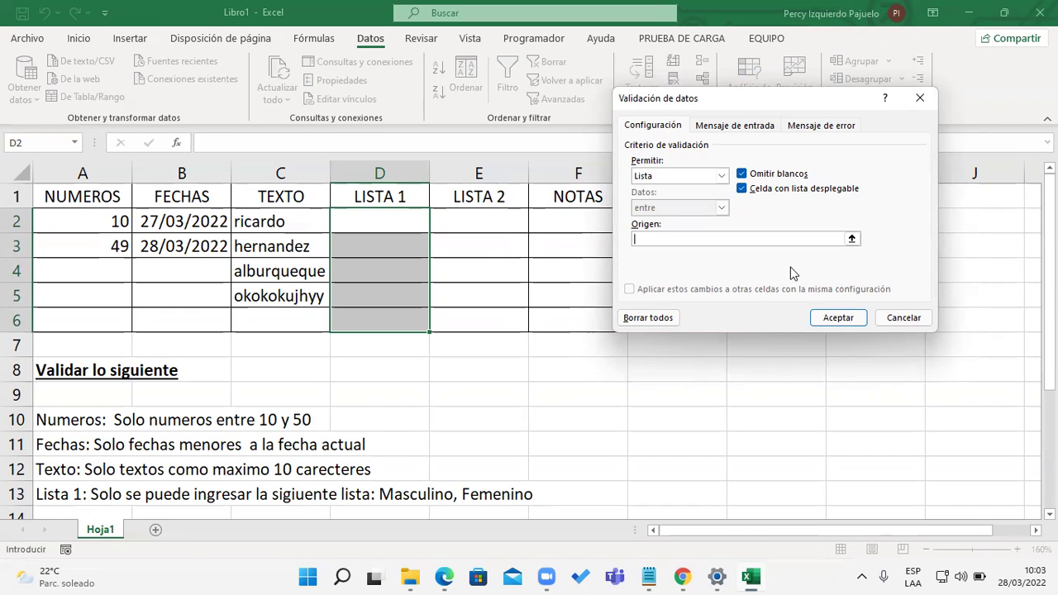
{"action": "type", "text": "Mas"}
{"action": "type", "text": "culino, Femenino"}
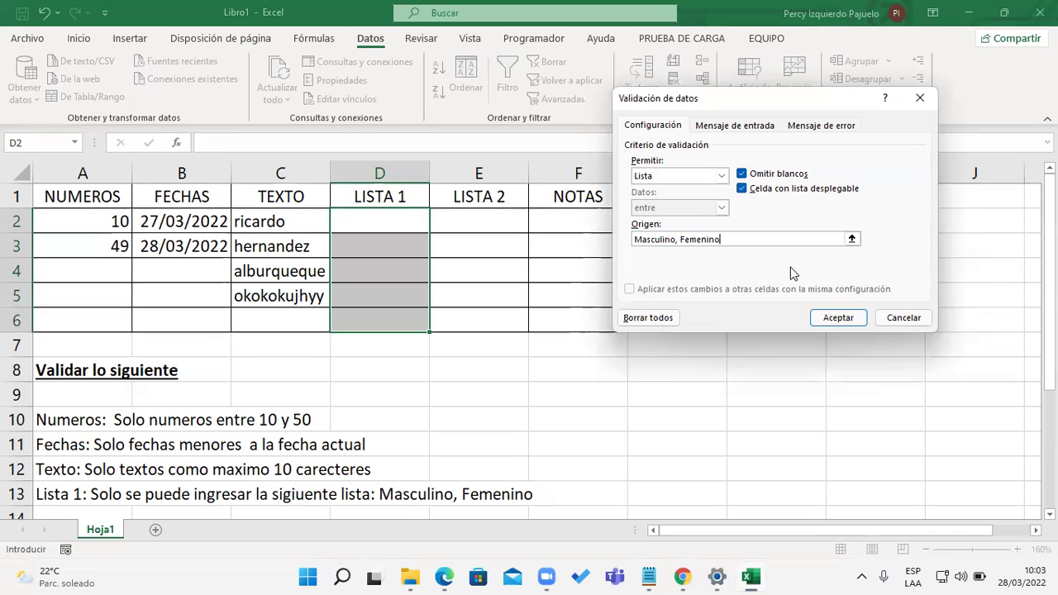
- Go to the Mensaje de error settings of the D2:D6 validation
{"action": "left_click", "coordinate": [576, 189]}
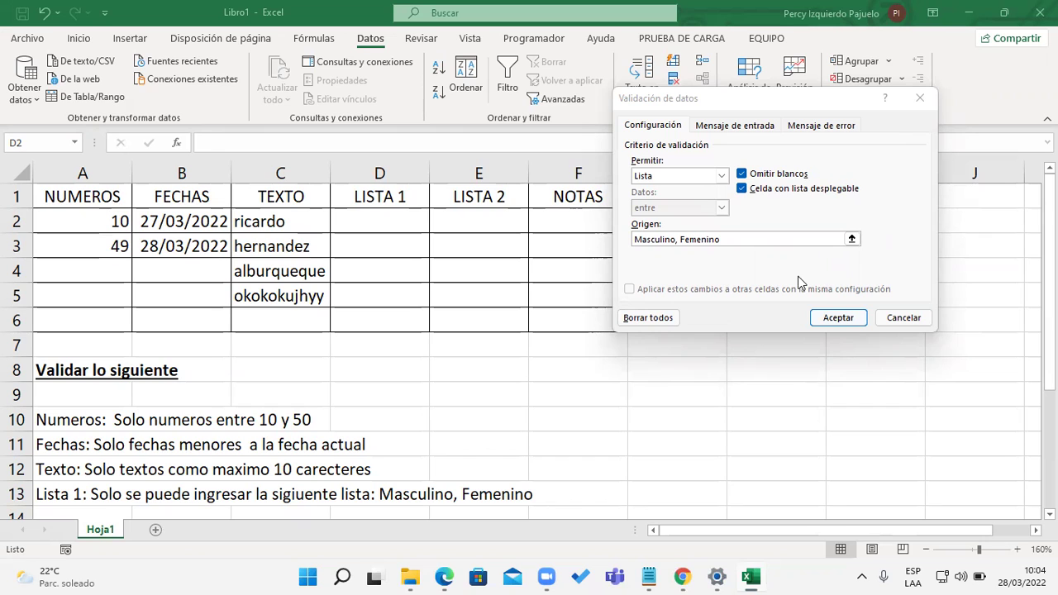
- Set the error alert title 'IISEP' and message 'Seleccione un elemento de la lista', then apply it
{"action": "left_click", "coordinate": [806, 127]}
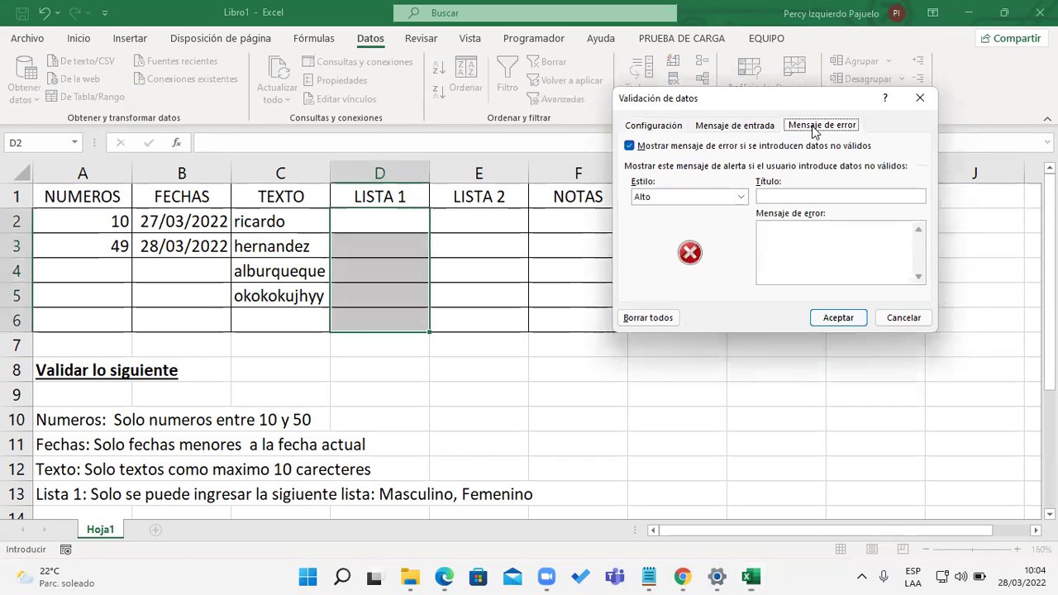
{"action": "left_click", "coordinate": [783, 196]}
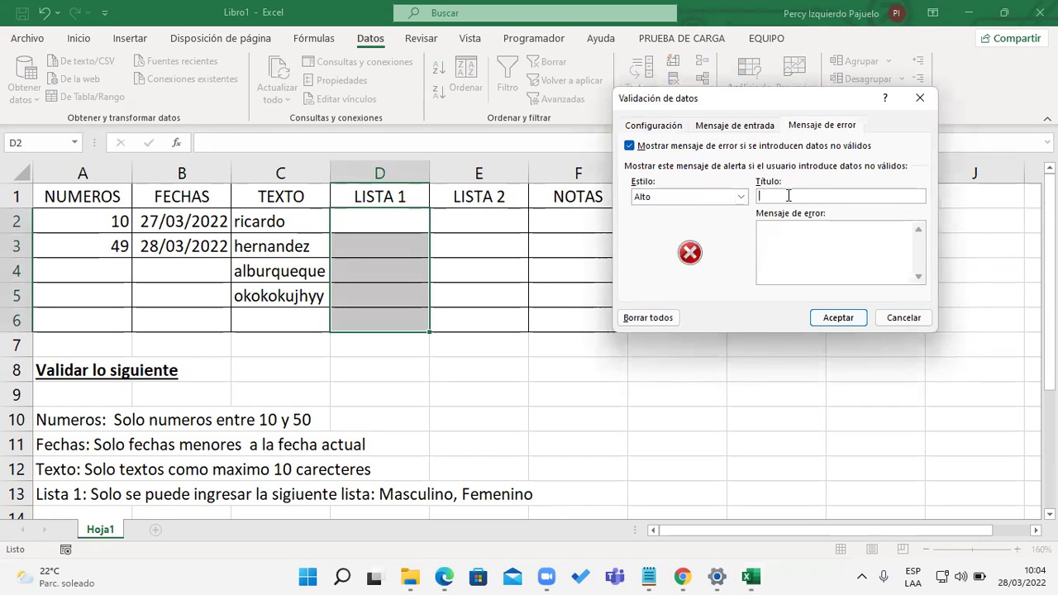
{"action": "type", "text": "Hola"}
{"action": "key", "text": "BackSpace"}
{"action": "key", "text": "BackSpace"}
{"action": "key", "text": "BackSpace"}
{"action": "key", "text": "BackSpace"}
{"action": "type", "text": "IISEP"}
{"action": "left_click", "coordinate": [817, 271]}
{"action": "type", "text": "Seleccione un elemento de la lista"}
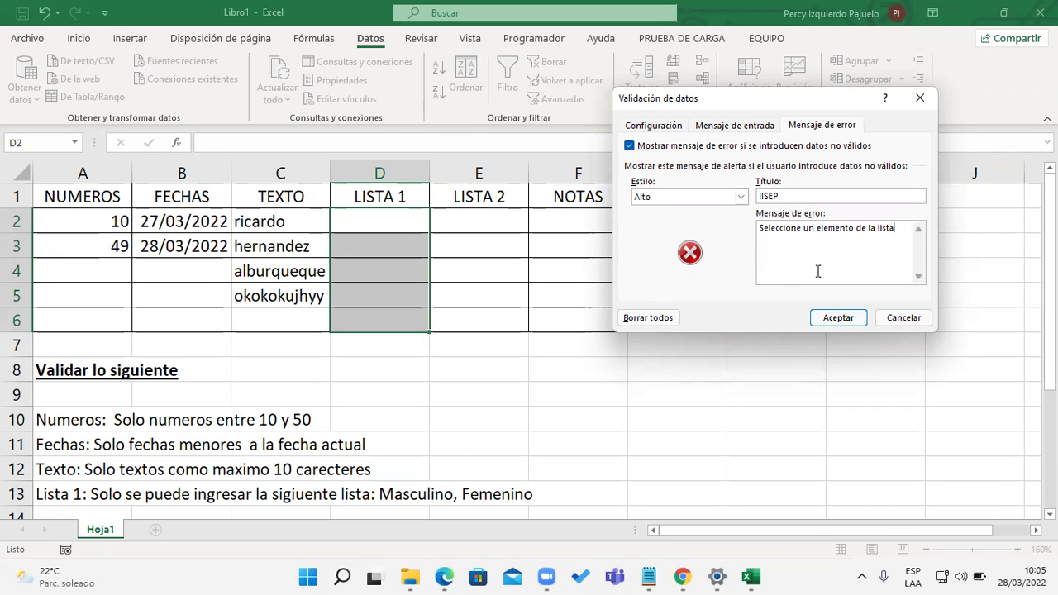
{"action": "left_click", "coordinate": [856, 324]}
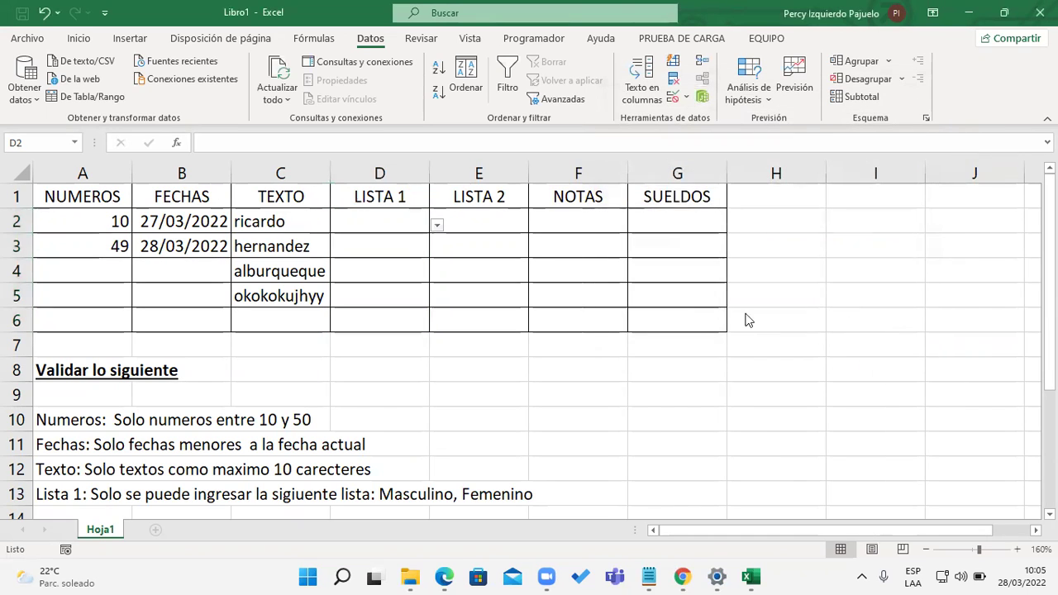
{"action": "left_click", "coordinate": [394, 215]}
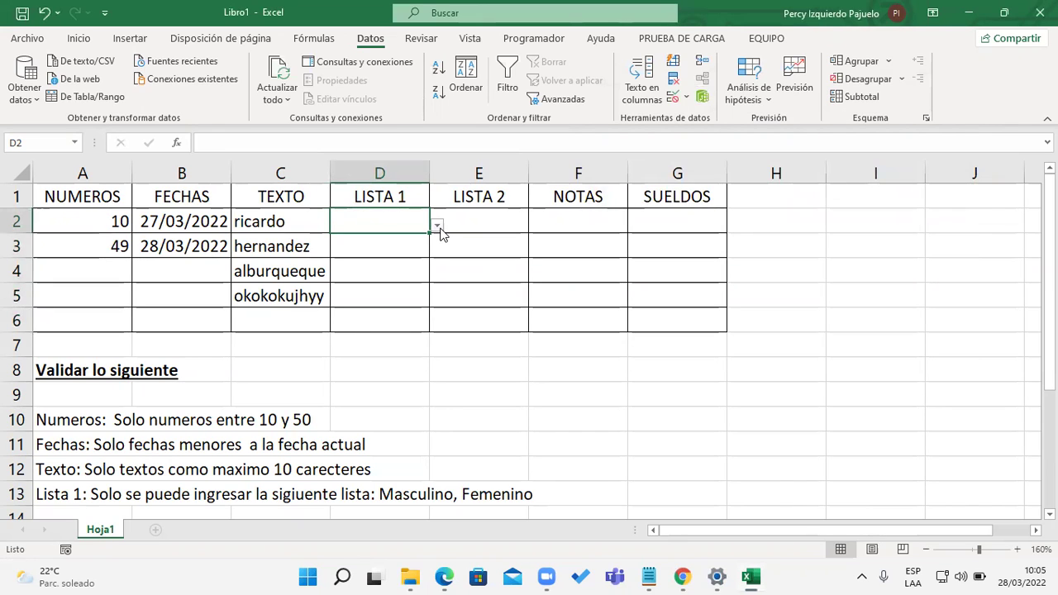
{"action": "left_click", "coordinate": [439, 230]}
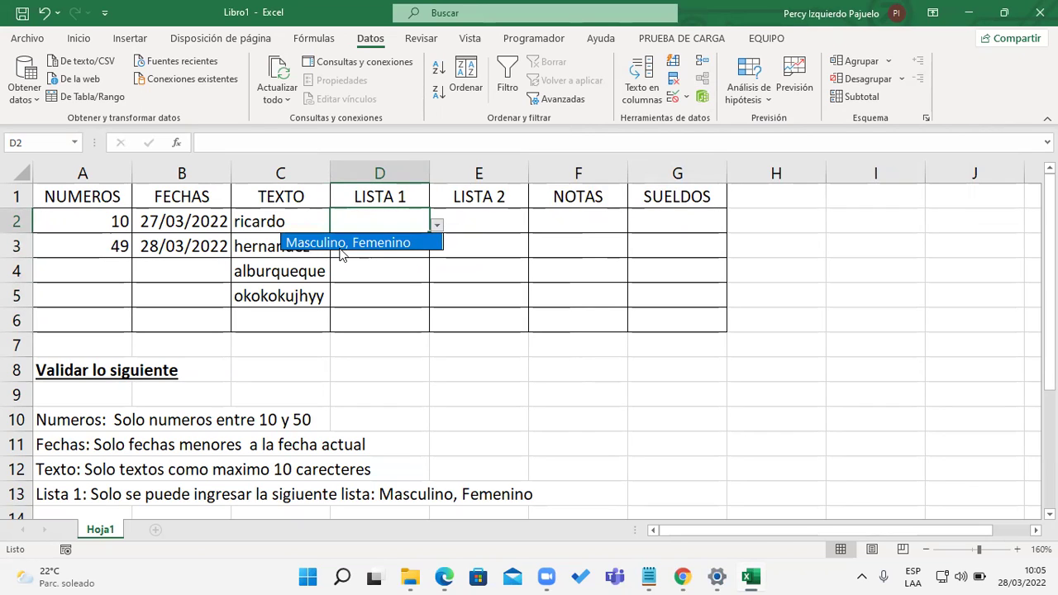
{"action": "left_click", "coordinate": [380, 219]}
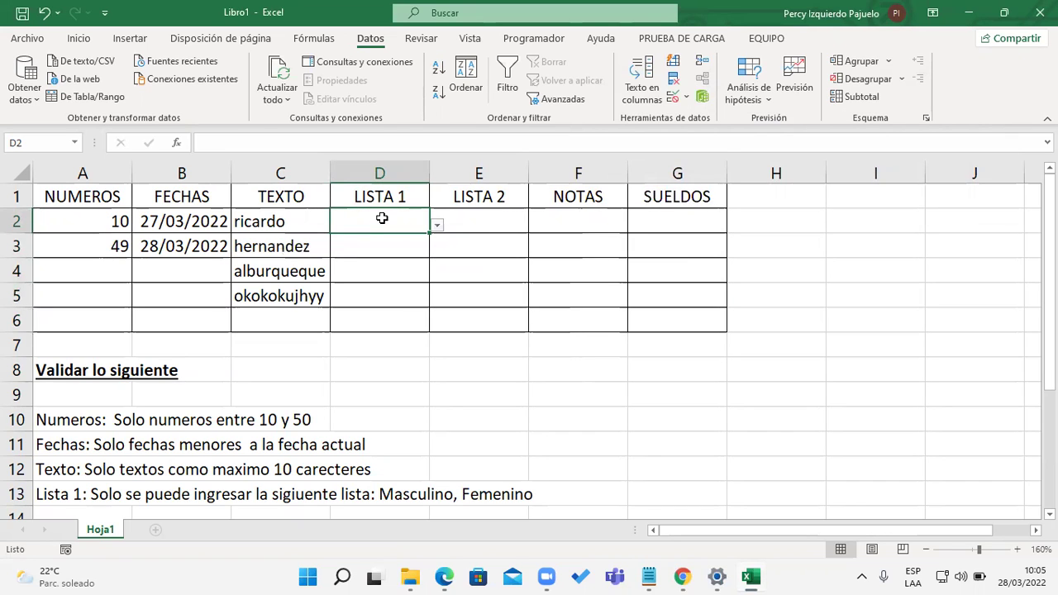
{"action": "left_click_drag", "start_coordinate": [381, 219], "coordinate": [392, 312]}
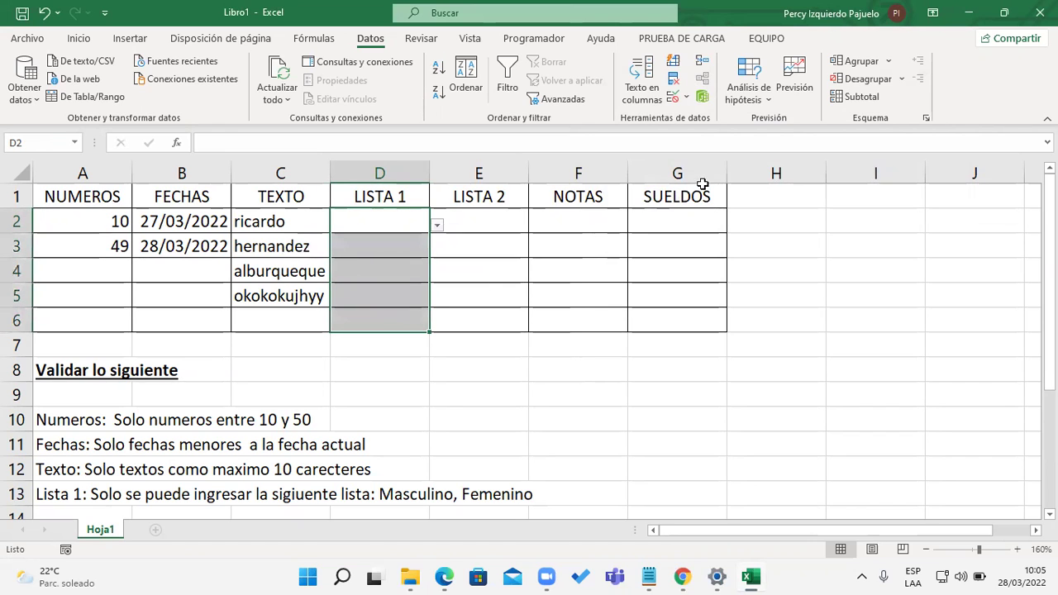
- Change the Origen separator from a comma to a semicolon ('Masculino; Femenino') and confirm
{"action": "left_click", "coordinate": [674, 97]}
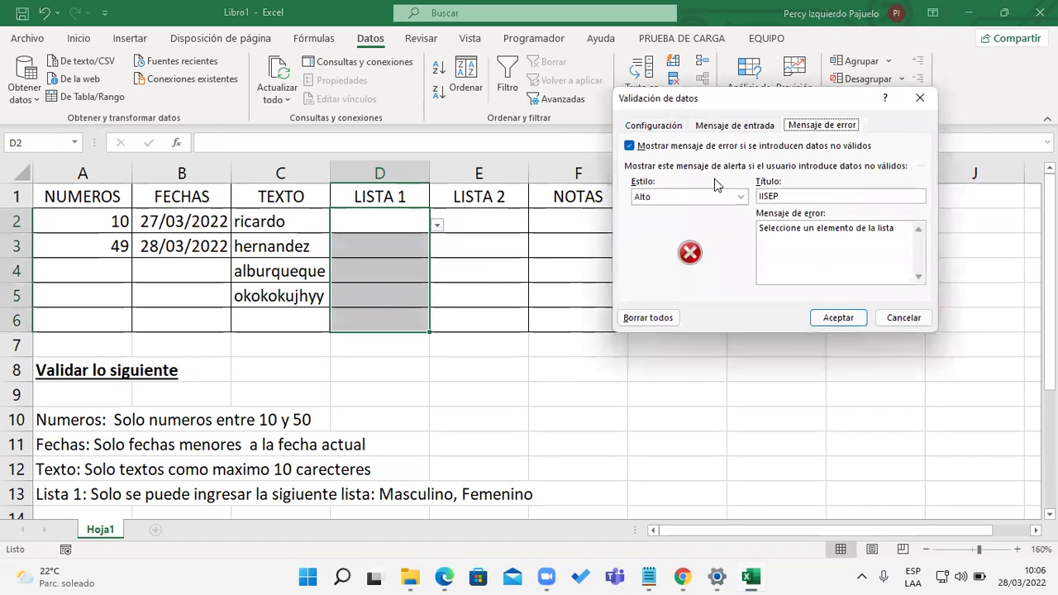
{"action": "left_click", "coordinate": [661, 124]}
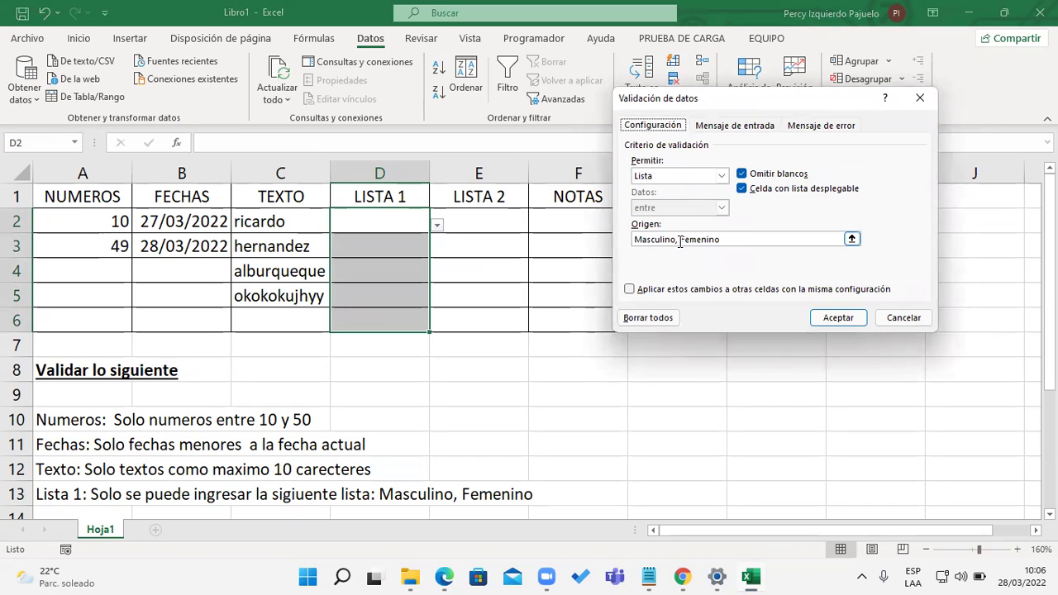
{"action": "left_click", "coordinate": [679, 239]}
{"action": "key", "text": "BackSpace"}
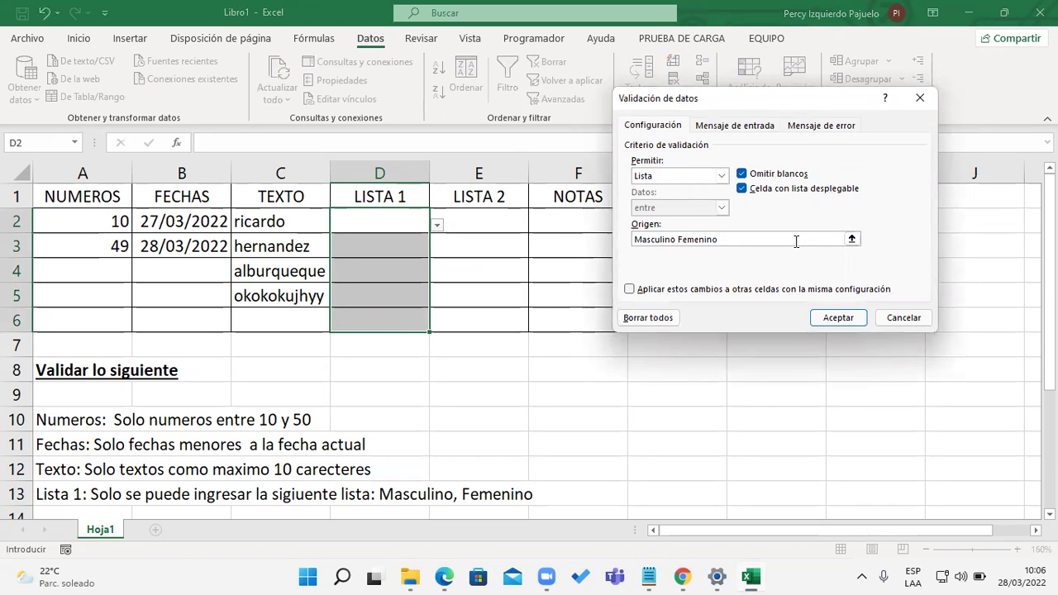
{"action": "type", "text": ";"}
{"action": "left_click", "coordinate": [838, 317]}
- Select D2 and open its dropdown to check the two separate choices
{"action": "left_click", "coordinate": [441, 224]}
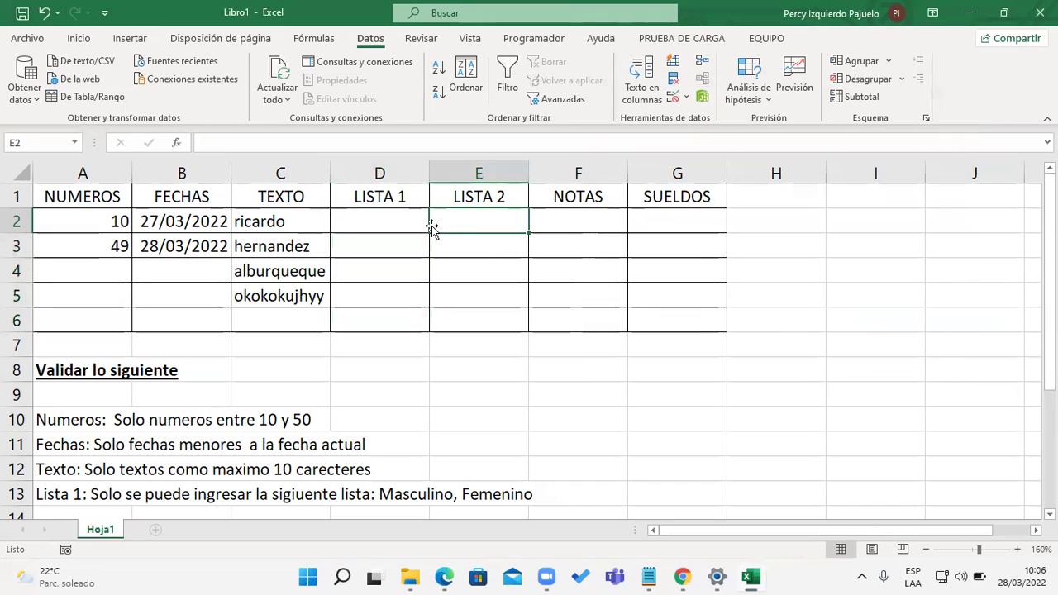
{"action": "left_click", "coordinate": [423, 224]}
{"action": "left_click", "coordinate": [436, 226]}
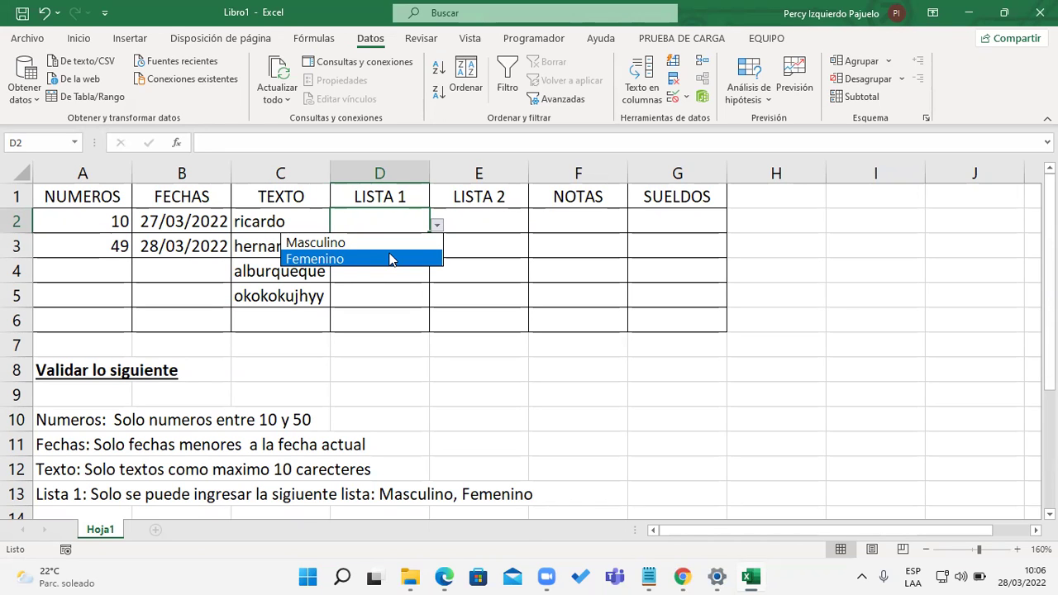
- Pick Masculino, Femenino and Masculino from the dropdowns for D2, D3 and D4
{"action": "left_click", "coordinate": [380, 242]}
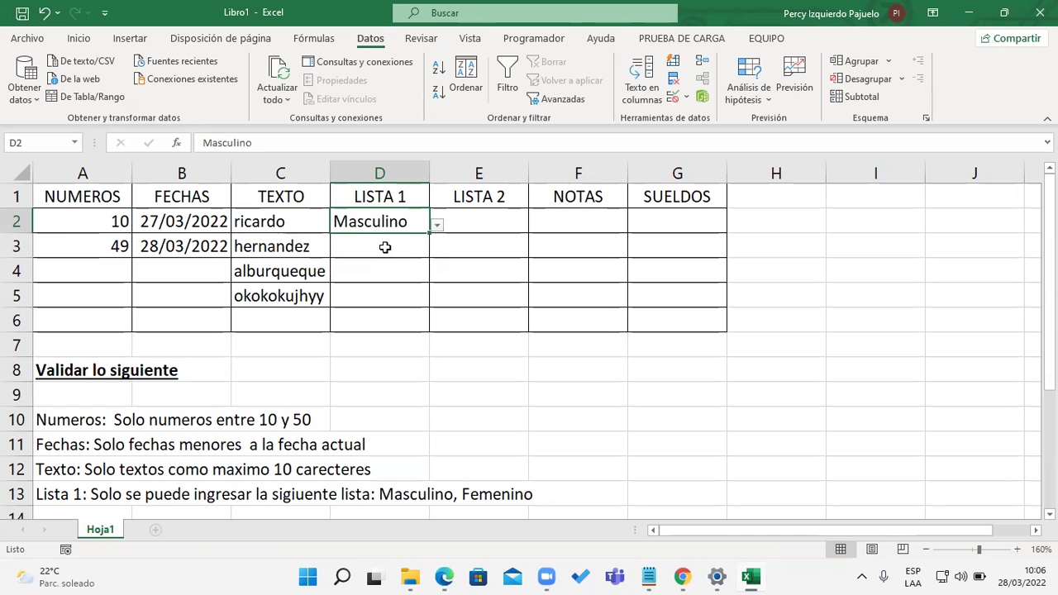
{"action": "left_click", "coordinate": [416, 246]}
{"action": "left_click", "coordinate": [436, 249]}
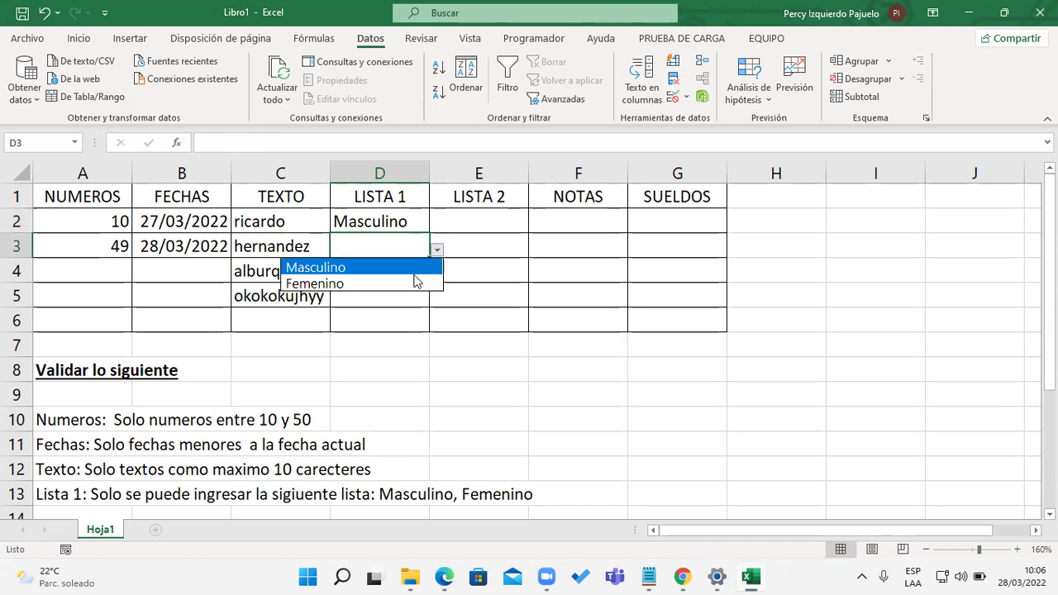
{"action": "left_click", "coordinate": [410, 282]}
{"action": "left_click", "coordinate": [407, 267]}
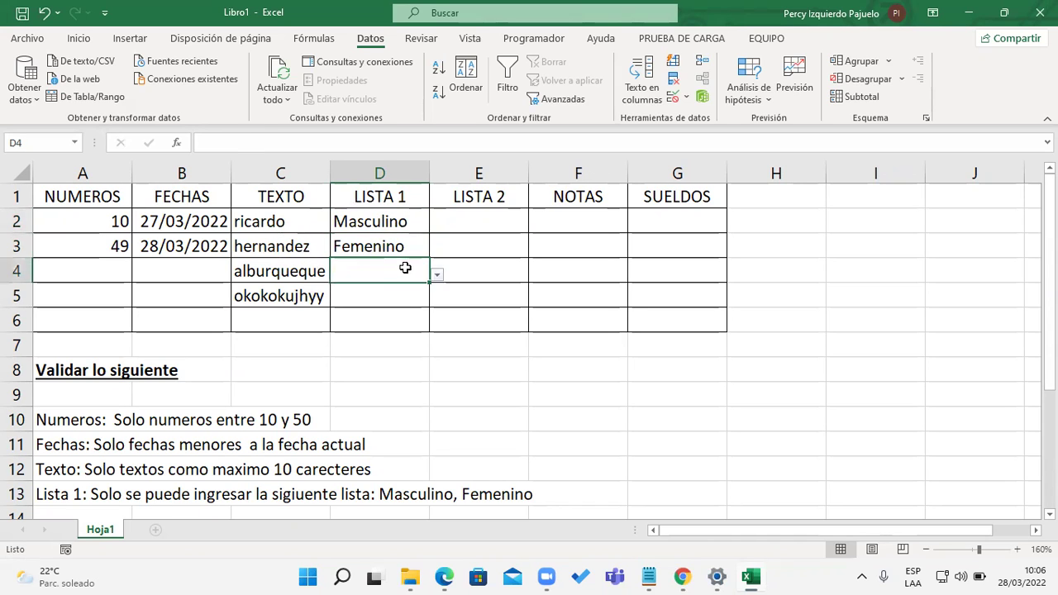
{"action": "left_click", "coordinate": [436, 274]}
{"action": "left_click", "coordinate": [402, 293]}
{"action": "left_click", "coordinate": [407, 299]}
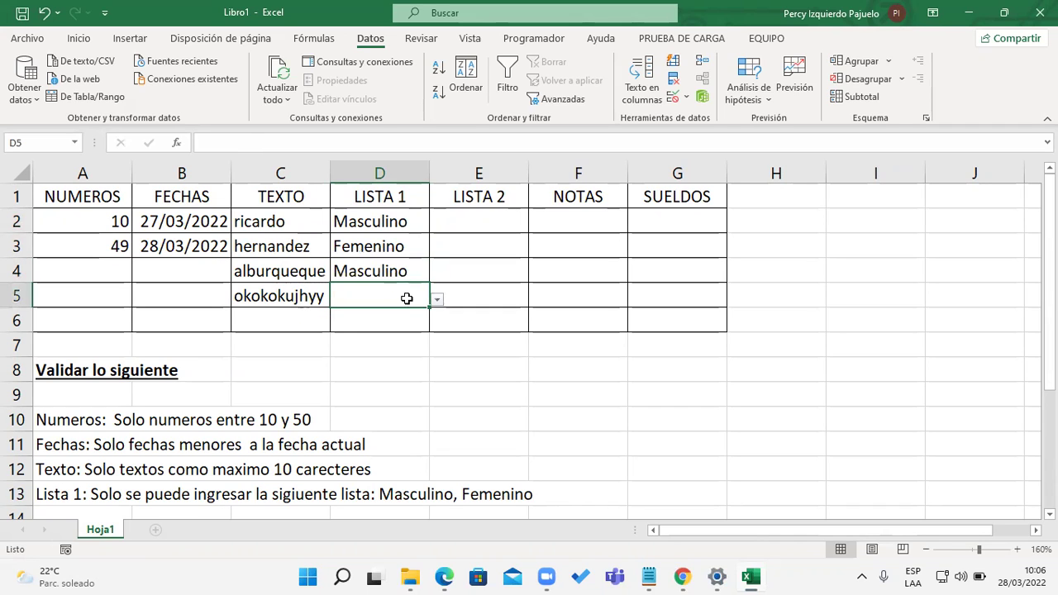
- Test the validation by entering invalid text in D5 and retrying after the IISEP alert
{"action": "left_click", "coordinate": [572, 376]}
{"action": "type", "text": "sjdklsajdkl"}
{"action": "key", "text": "Escape"}
{"action": "left_click", "coordinate": [397, 294]}
{"action": "type", "text": ",jdsnfsdkjf"}
{"action": "key", "text": "Return"}
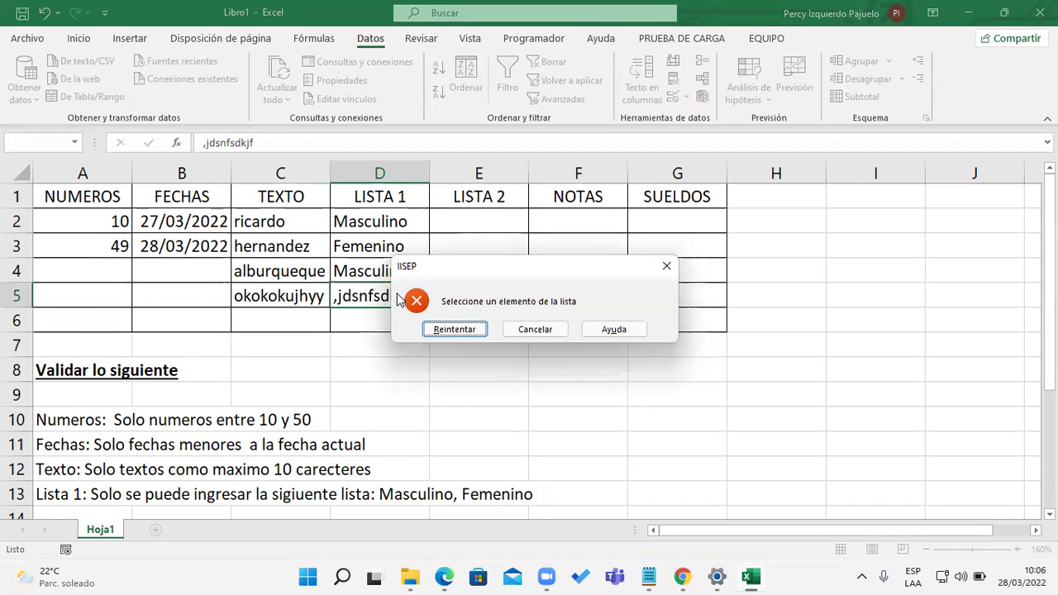
{"action": "left_click", "coordinate": [452, 328]}
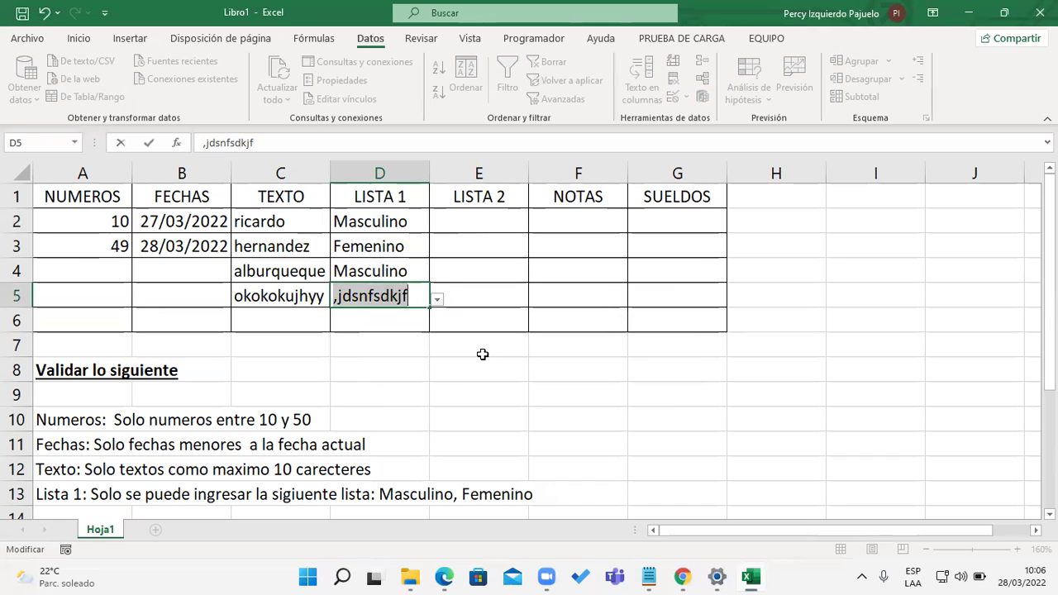
- Try lowercase 'masculino' in D5, then enter 'Masculino' after it is rejected
{"action": "type", "text": "masculino"}
{"action": "key", "text": "Return"}
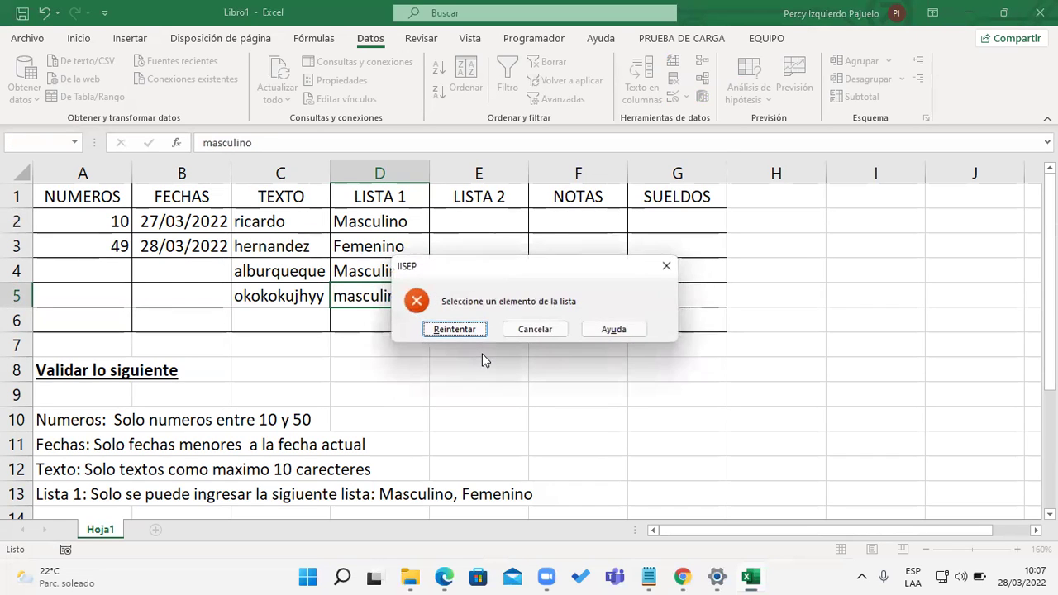
{"action": "key", "text": "Return"}
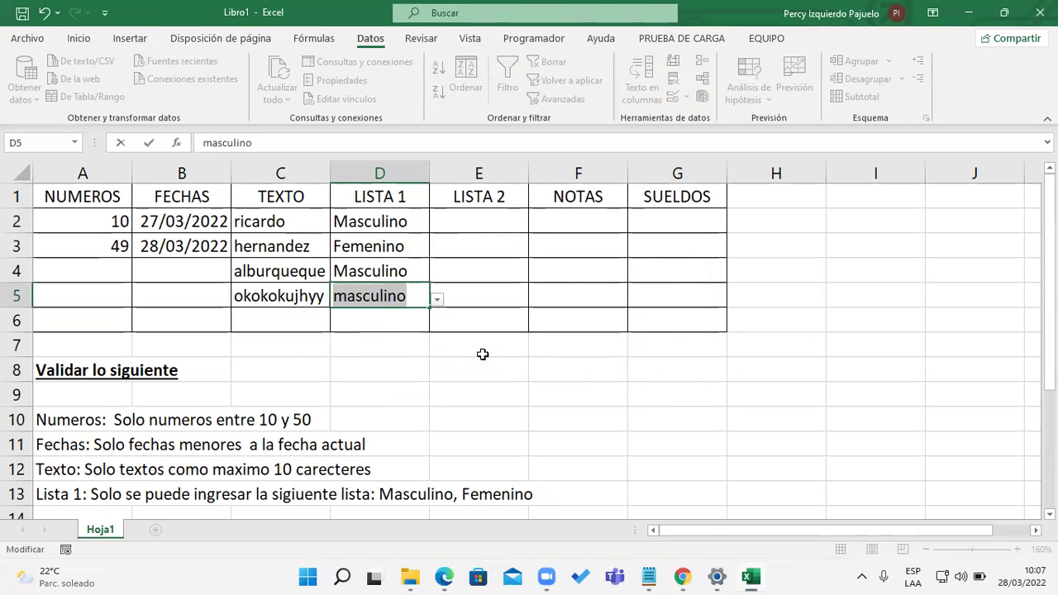
{"action": "key", "text": "Return"}
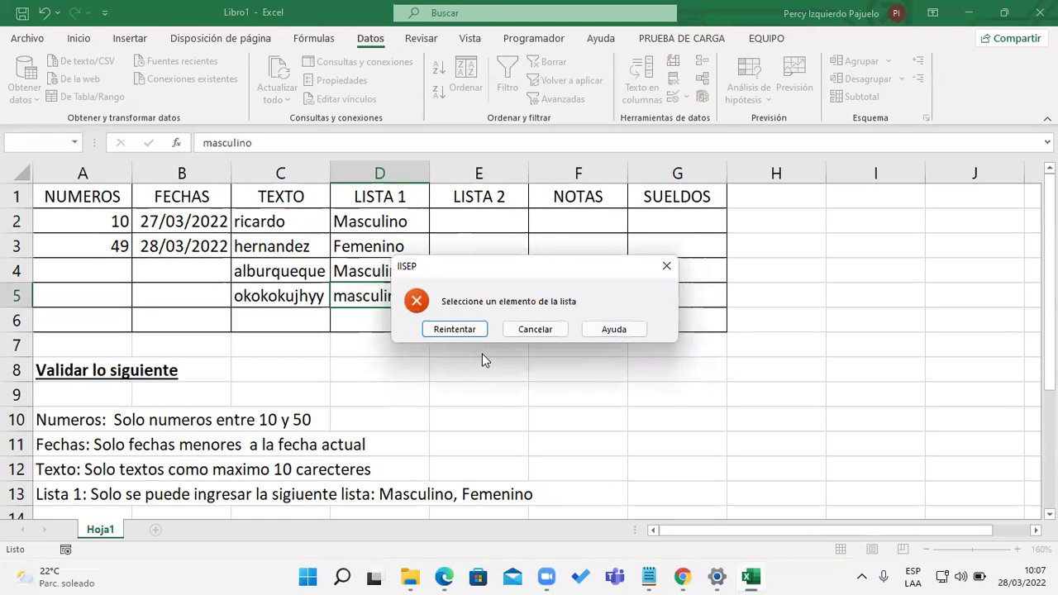
{"action": "left_click", "coordinate": [459, 329]}
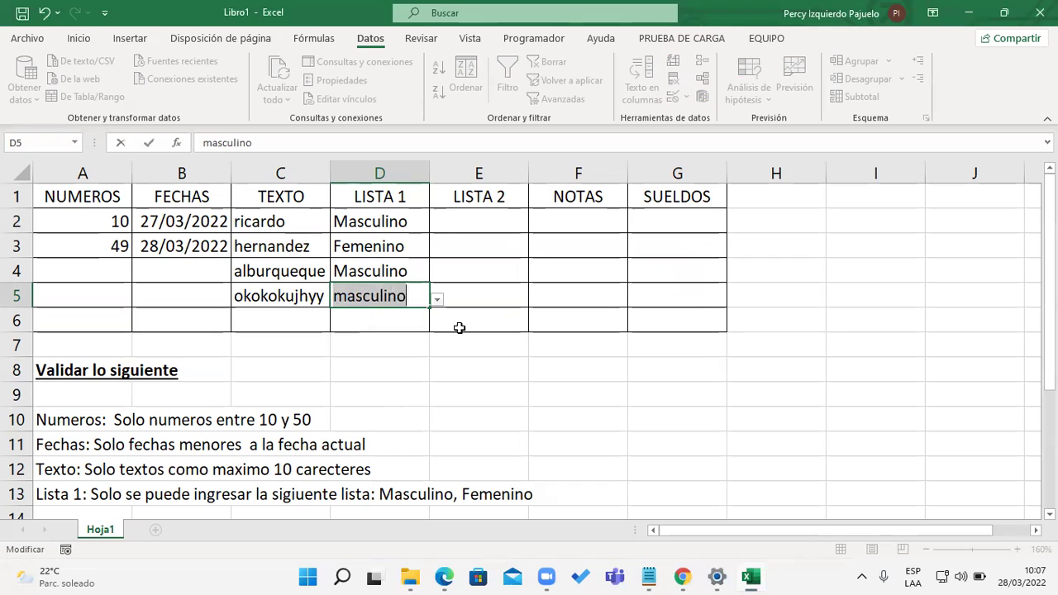
{"action": "type", "text": "Mas"}
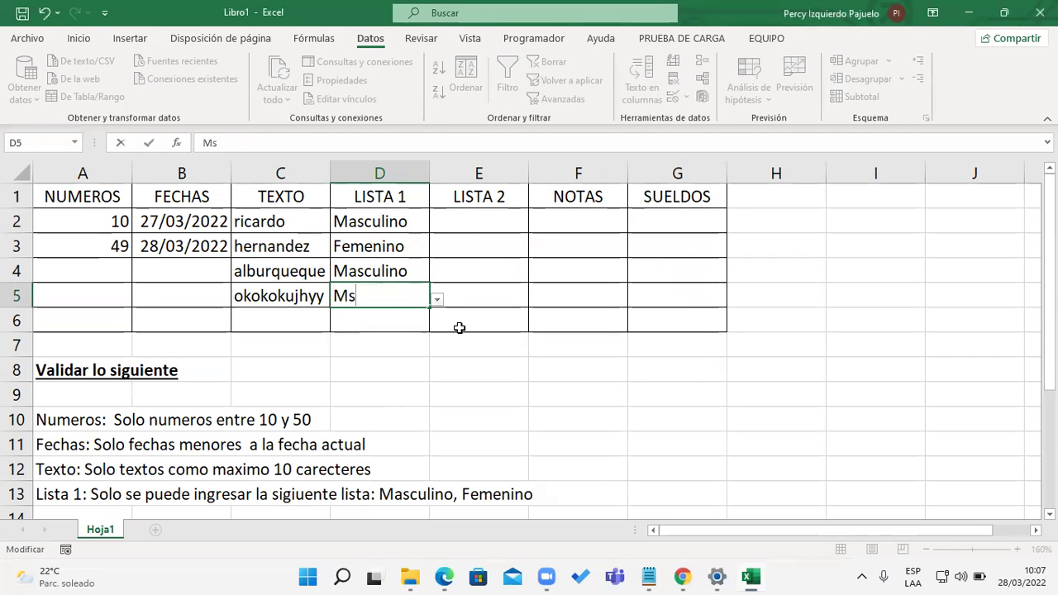
{"action": "key", "text": "BackSpace"}
{"action": "type", "text": "a"}
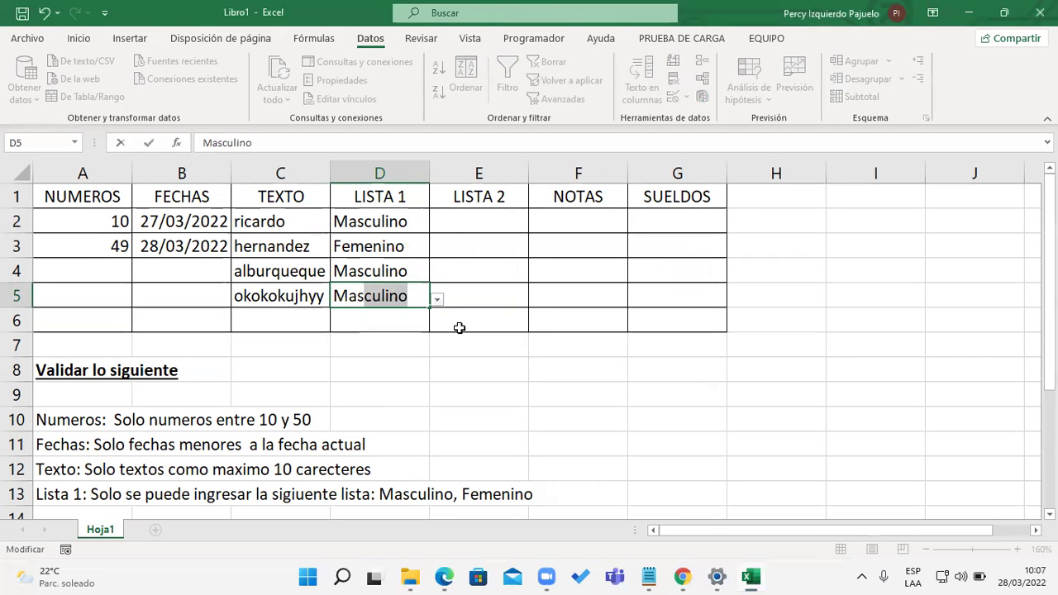
{"action": "key", "text": "Return"}
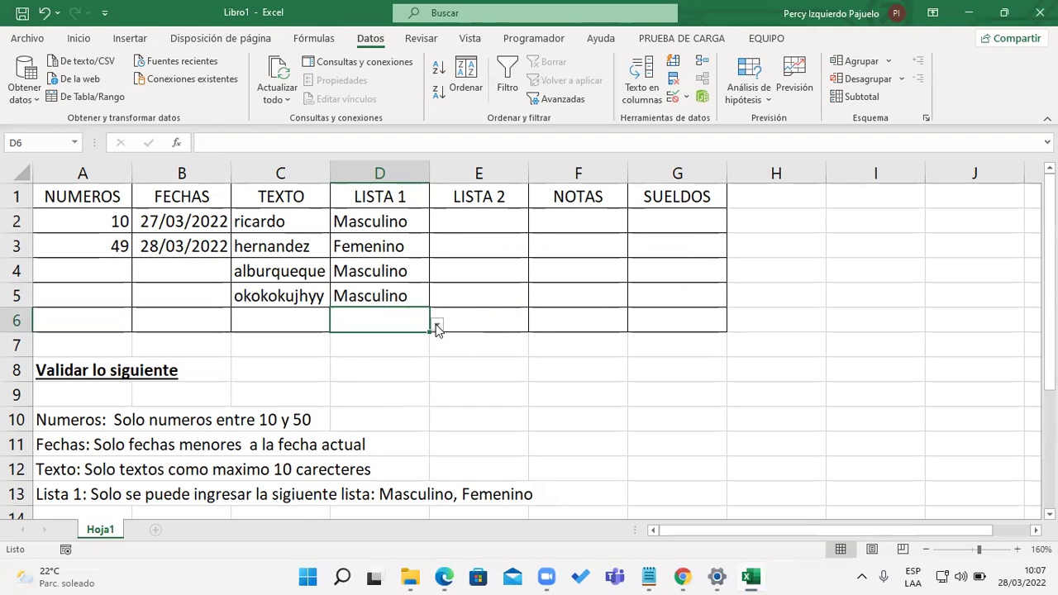
- Choose Femenino for D6, then reselect D2:D6 and reopen Validación de datos
{"action": "left_click", "coordinate": [436, 325]}
{"action": "left_click", "coordinate": [384, 353]}
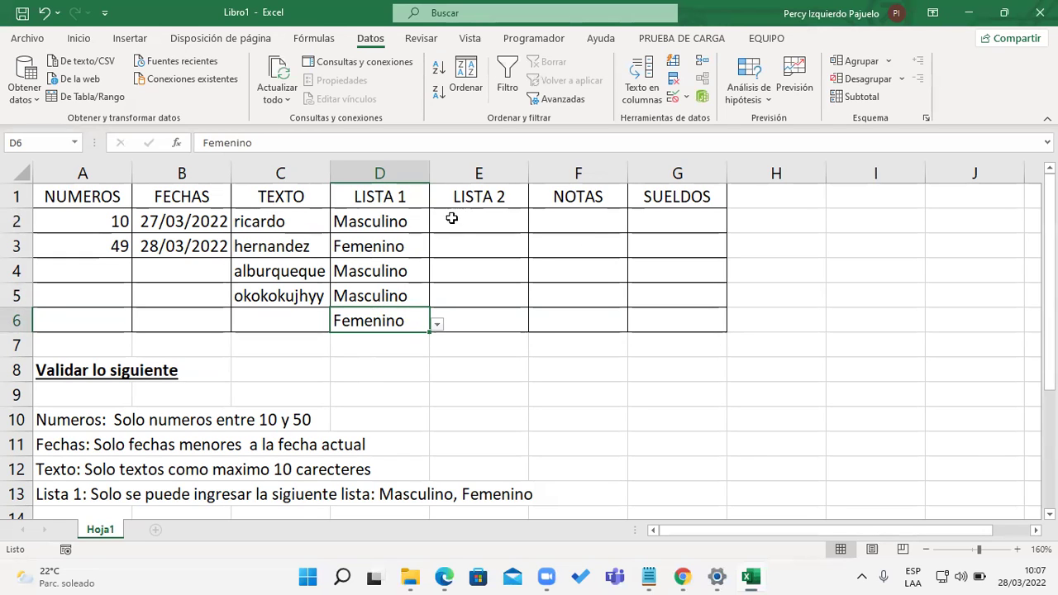
{"action": "left_click_drag", "start_coordinate": [420, 220], "coordinate": [403, 319]}
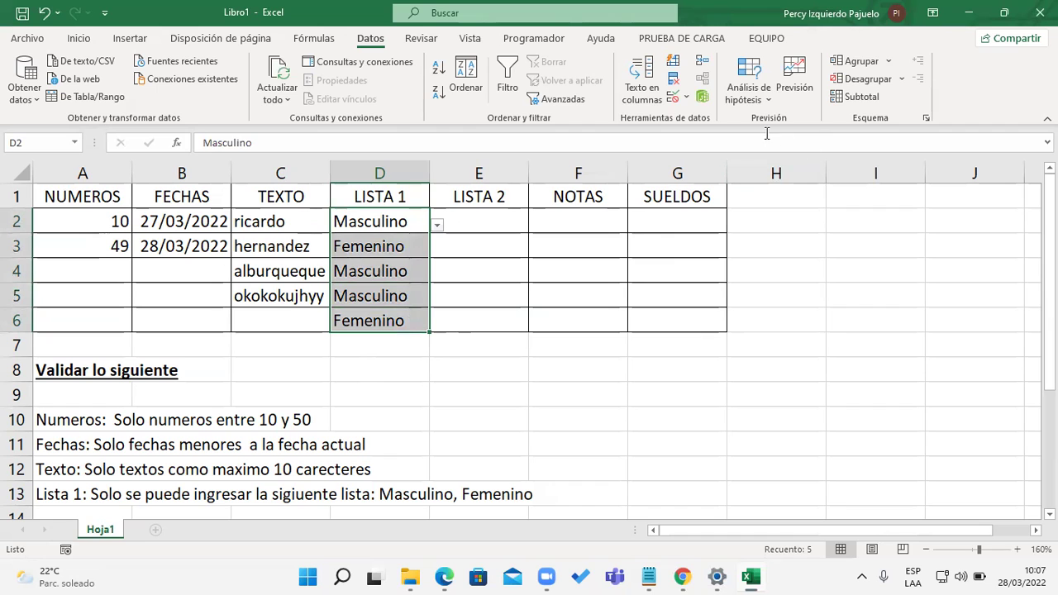
{"action": "left_click", "coordinate": [673, 99]}
- Remove all validation rules from D2:D6 with Borrar todos
{"action": "left_click", "coordinate": [653, 317]}
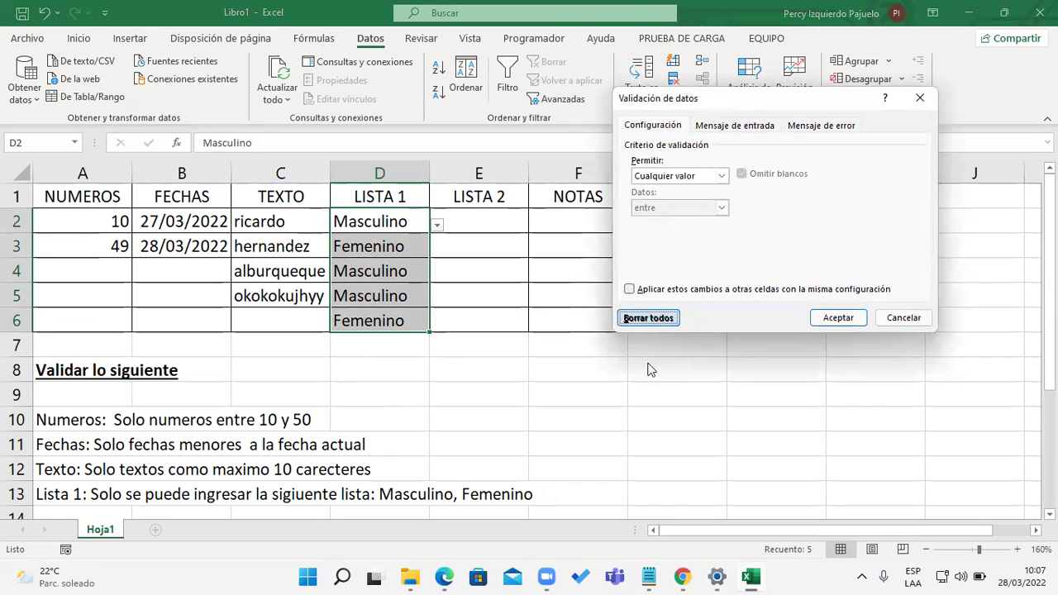
{"action": "left_click", "coordinate": [836, 320]}
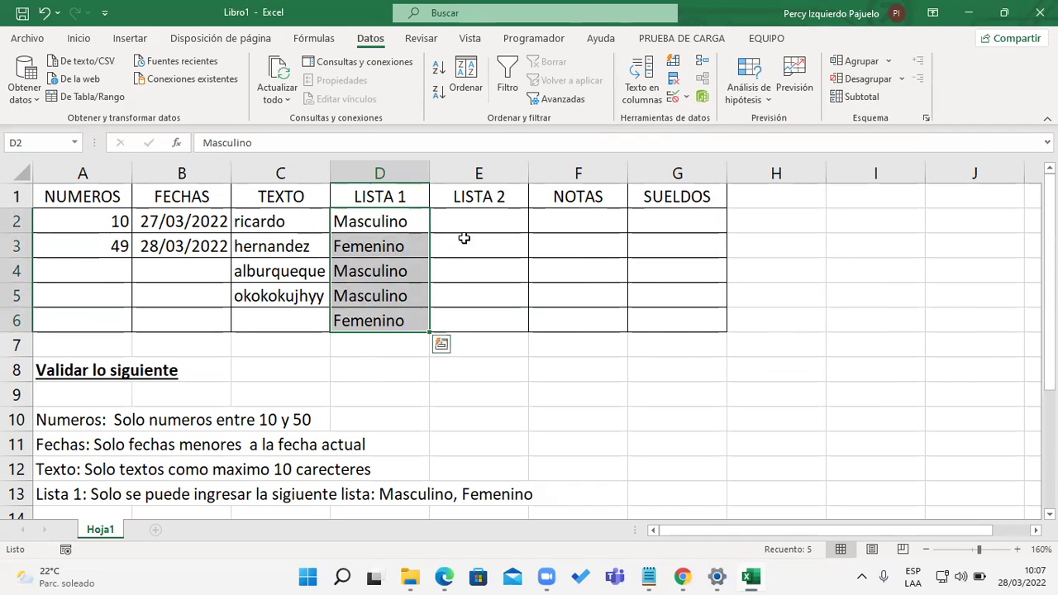
{"action": "left_click", "coordinate": [671, 99]}
{"action": "left_click", "coordinate": [647, 317]}
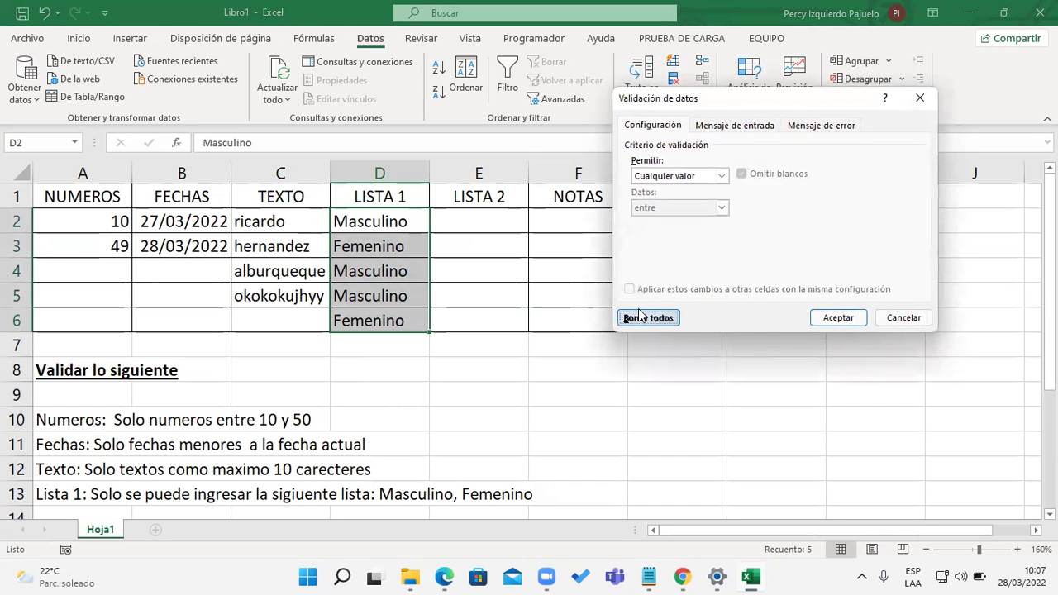
{"action": "left_click", "coordinate": [837, 317]}
- Delete the Masculino/Femenino entries in D2:D6 and reselect the range
{"action": "left_click_drag", "start_coordinate": [405, 222], "coordinate": [402, 313]}
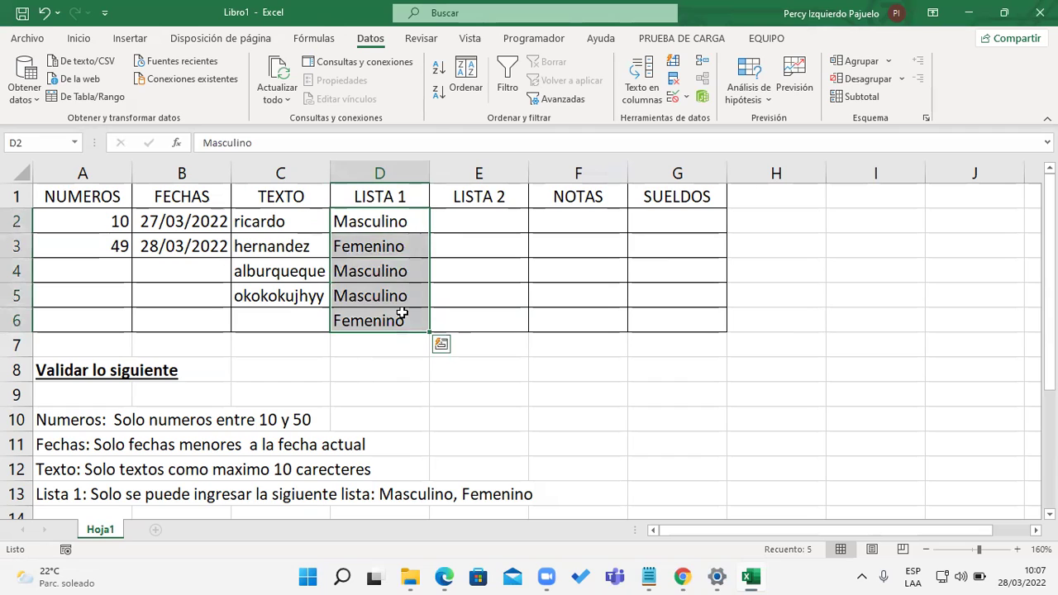
{"action": "key", "text": "Delete"}
{"action": "left_click", "coordinate": [400, 223]}
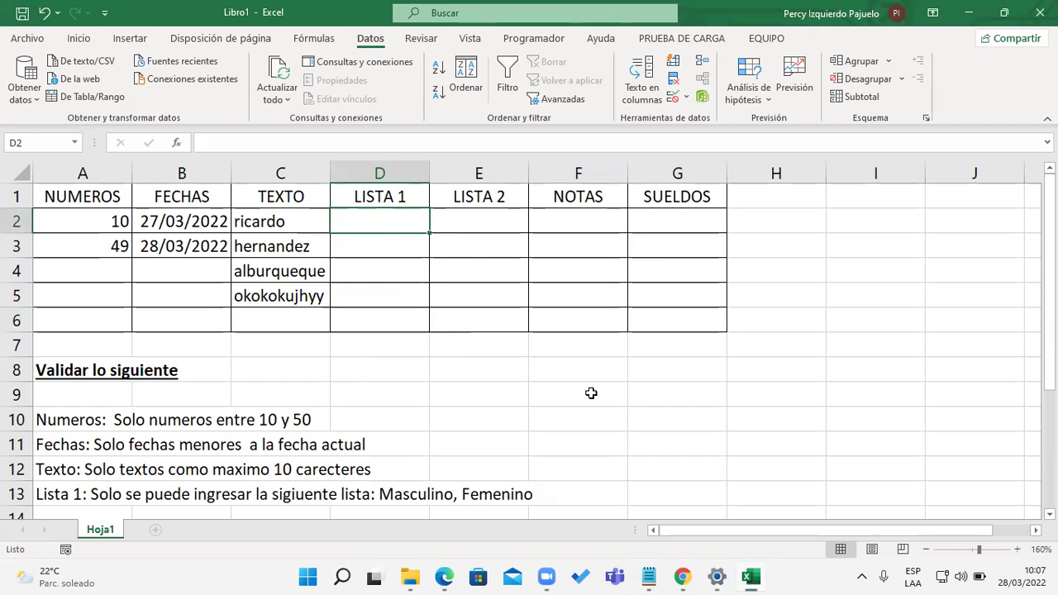
{"action": "left_click", "coordinate": [479, 322]}
{"action": "left_click_drag", "start_coordinate": [400, 225], "coordinate": [406, 315]}
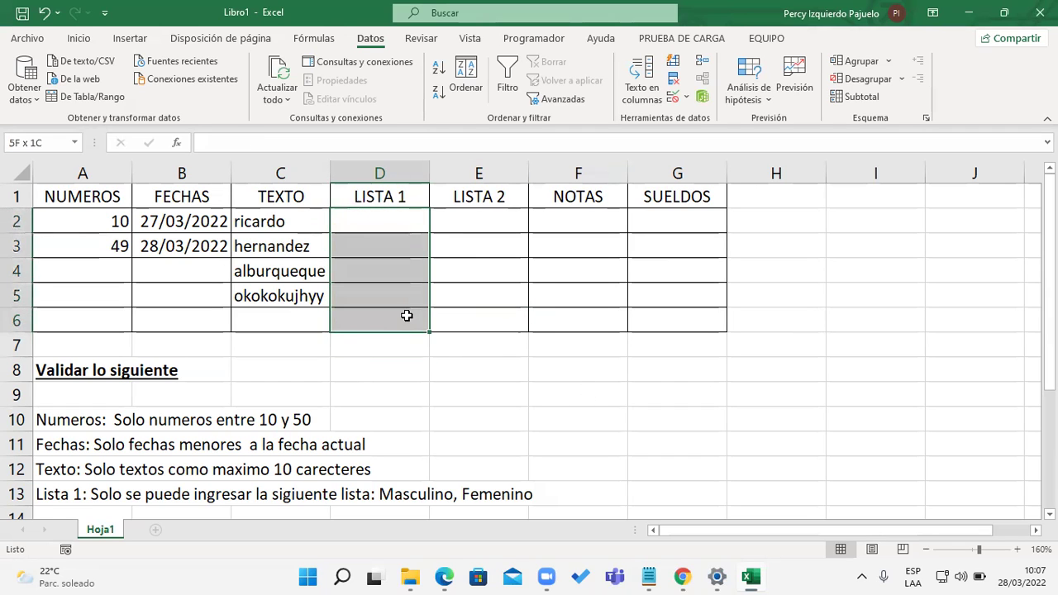
- Allow only a Lista in D2:D6 with the source 'Masculino; Femenino'
{"action": "left_click", "coordinate": [672, 95]}
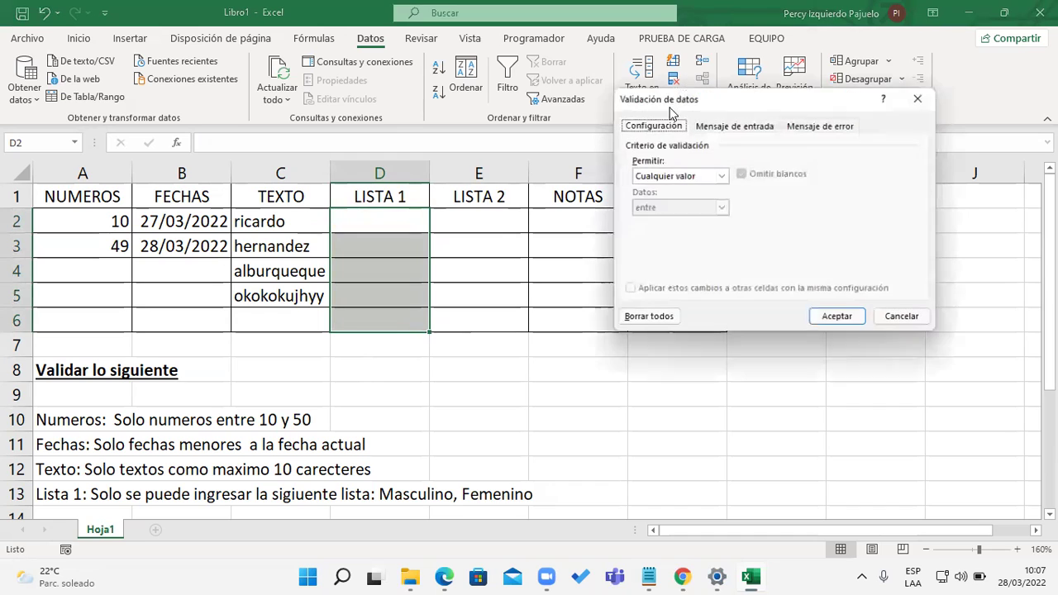
{"action": "left_click", "coordinate": [679, 176]}
{"action": "left_click", "coordinate": [673, 219]}
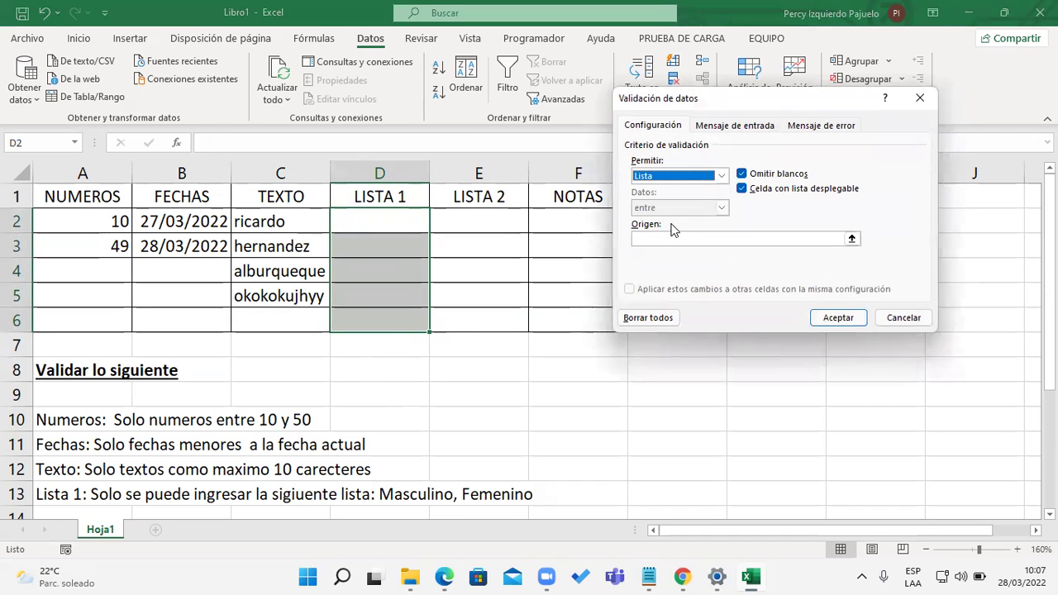
{"action": "left_click", "coordinate": [703, 238]}
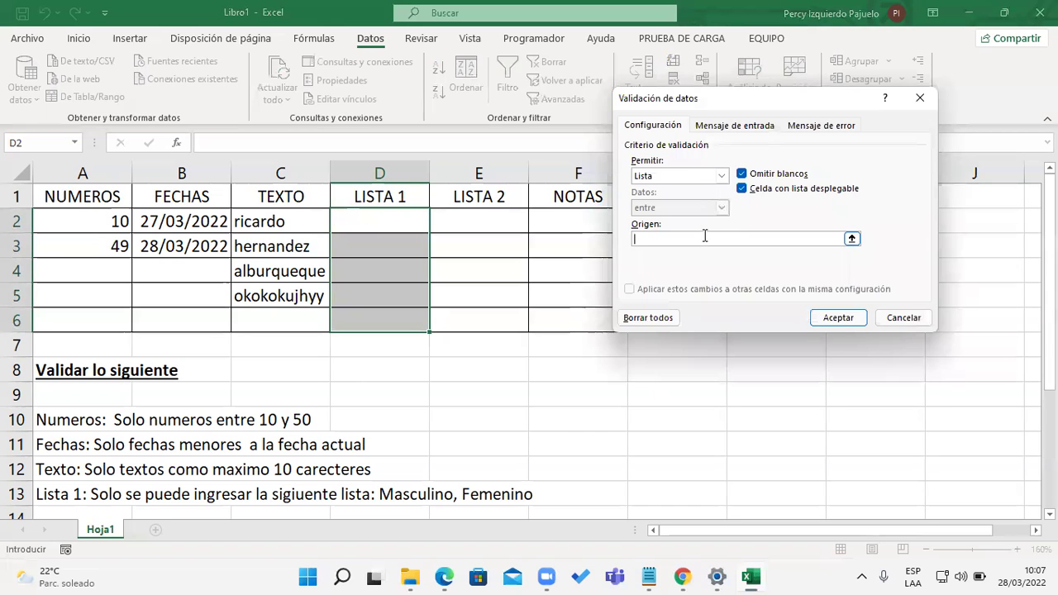
{"action": "type", "text": "Mascu"}
{"action": "type", "text": "lino; fe"}
{"action": "type", "text": "menino"}
{"action": "key", "text": "BackSpace"}
{"action": "key", "text": "BackSpace"}
{"action": "key", "text": "BackSpace"}
{"action": "key", "text": "BackSpace"}
{"action": "key", "text": "BackSpace"}
{"action": "key", "text": "BackSpace"}
{"action": "key", "text": "BackSpace"}
{"action": "key", "text": "BackSpace"}
{"action": "type", "text": "menino"}
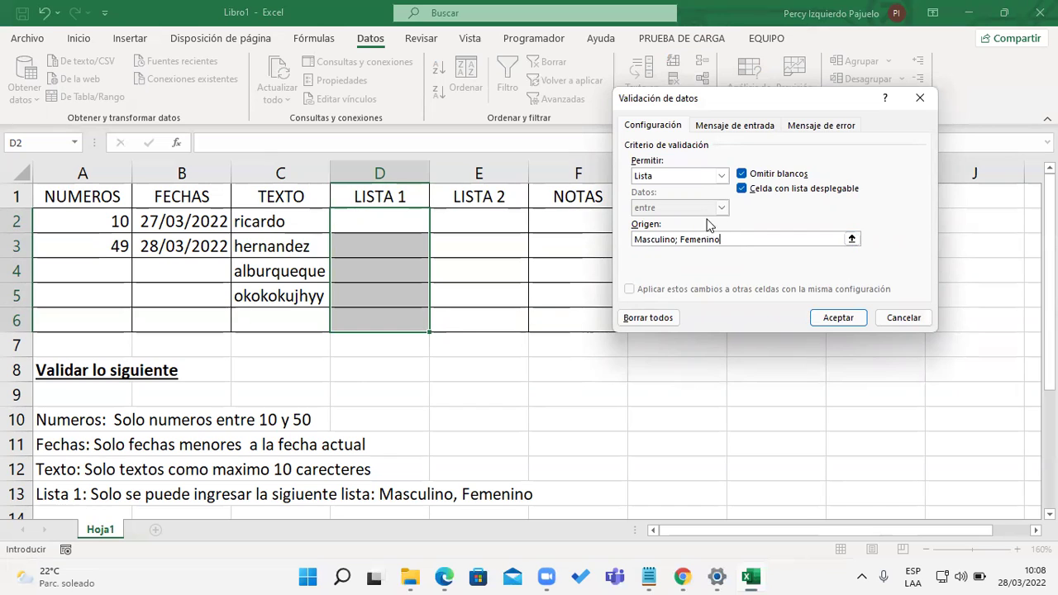
{"action": "left_click", "coordinate": [815, 129]}
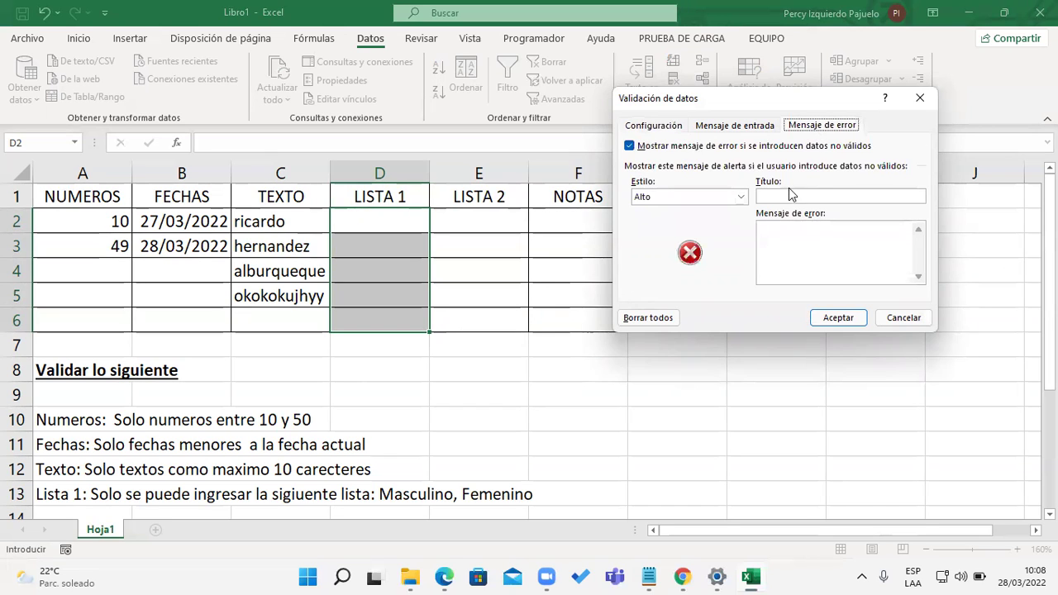
- Enter the alert title 'IISEP' and message 'Seleccione un elemento de la lista'
{"action": "left_click", "coordinate": [782, 198]}
{"action": "type", "text": "IISEP"}
{"action": "left_click", "coordinate": [807, 253]}
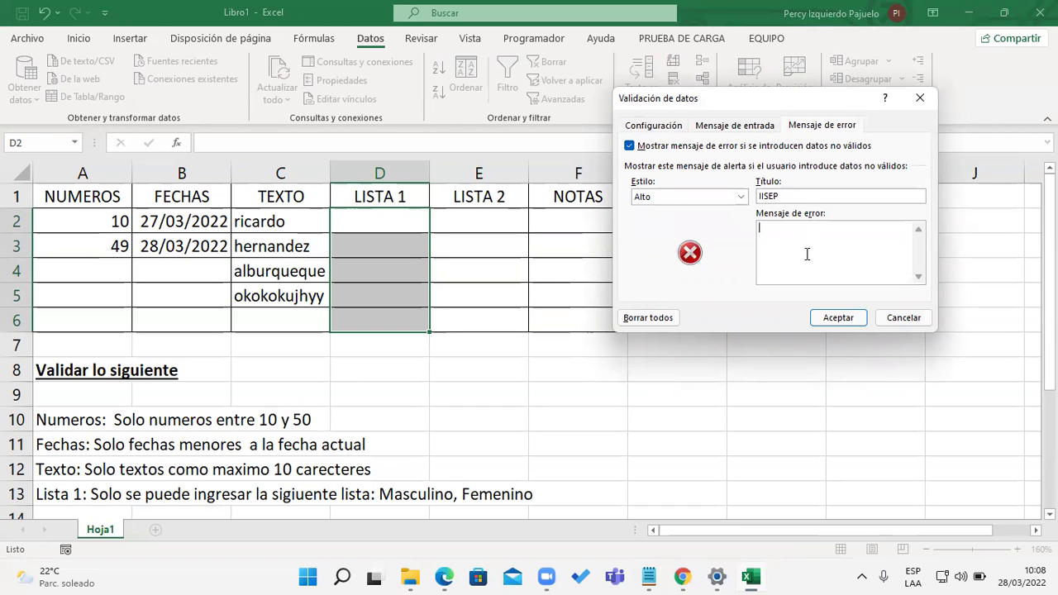
{"action": "type", "text": "Ingres"}
{"action": "key", "text": "BackSpace"}
{"action": "key", "text": "BackSpace"}
{"action": "key", "text": "BackSpace"}
{"action": "type", "text": "eleccione un elemento fe l"}
{"action": "key", "text": "BackSpace"}
{"action": "key", "text": "BackSpace"}
{"action": "key", "text": "BackSpace"}
{"action": "key", "text": "BackSpace"}
{"action": "key", "text": "BackSpace"}
{"action": "type", "text": "d"}
{"action": "key", "text": "BackSpace"}
{"action": "key", "text": "BackSpace"}
{"action": "type", "text": "de la lista"}
- Apply the list validation and choose Femenino from the dropdowns in D2 and D3
{"action": "left_click", "coordinate": [838, 318]}
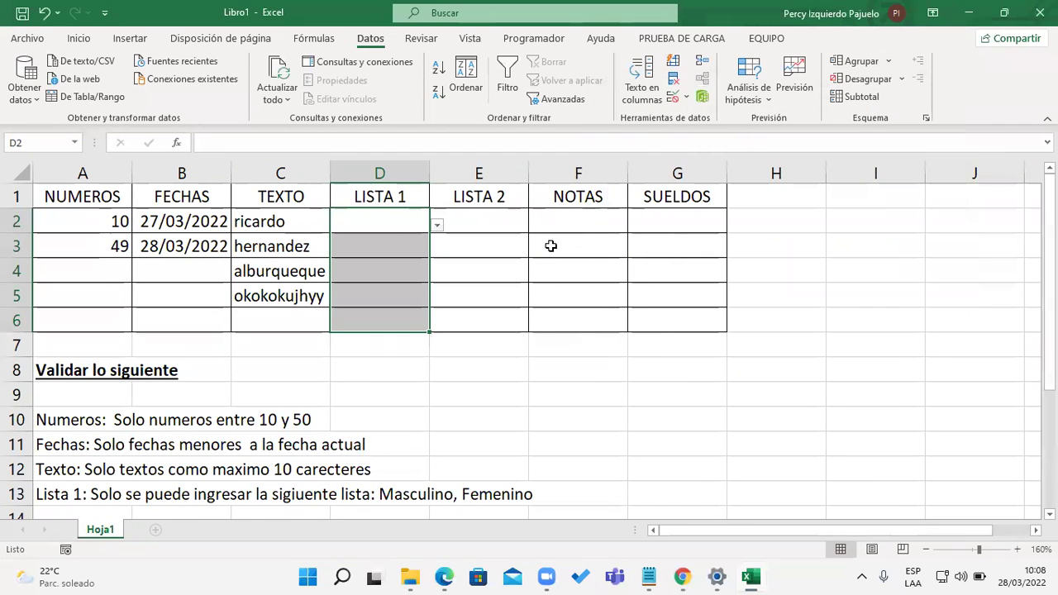
{"action": "left_click", "coordinate": [397, 224]}
{"action": "left_click", "coordinate": [437, 225]}
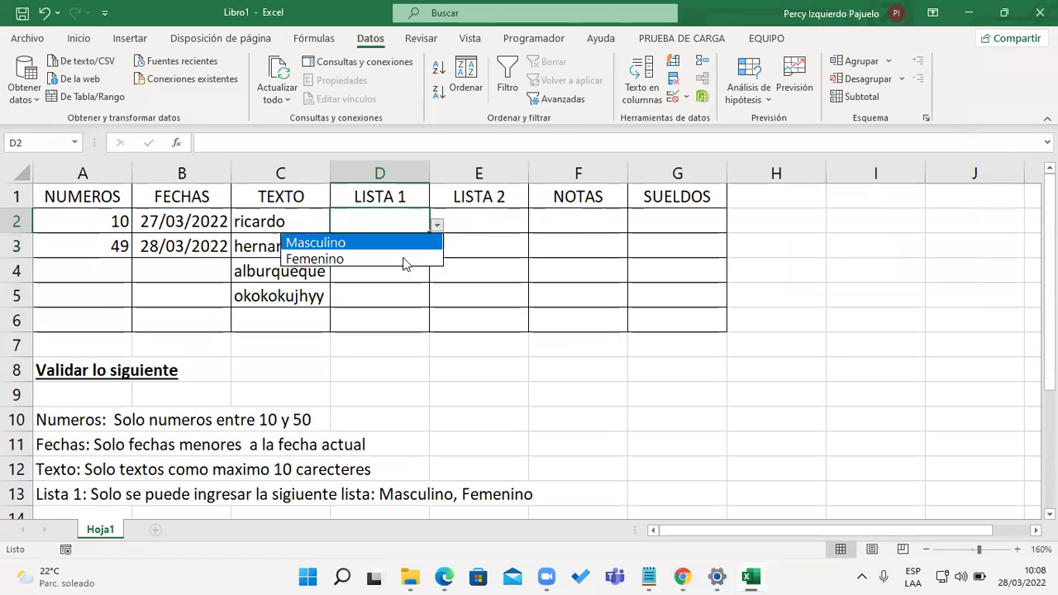
{"action": "left_click", "coordinate": [405, 259]}
{"action": "left_click", "coordinate": [405, 246]}
{"action": "left_click", "coordinate": [436, 250]}
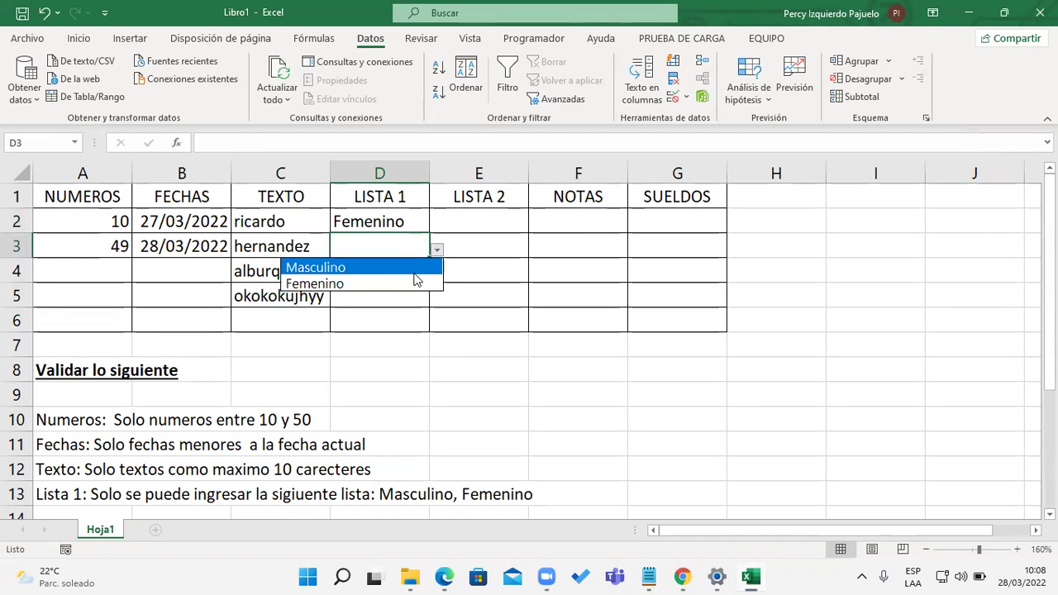
{"action": "left_click", "coordinate": [416, 279]}
- Test D4 with invalid text 'sdfsdsdf', retry after the IISEP alert, and clear it
{"action": "left_click", "coordinate": [408, 271]}
{"action": "type", "text": "sdfsdsdf"}
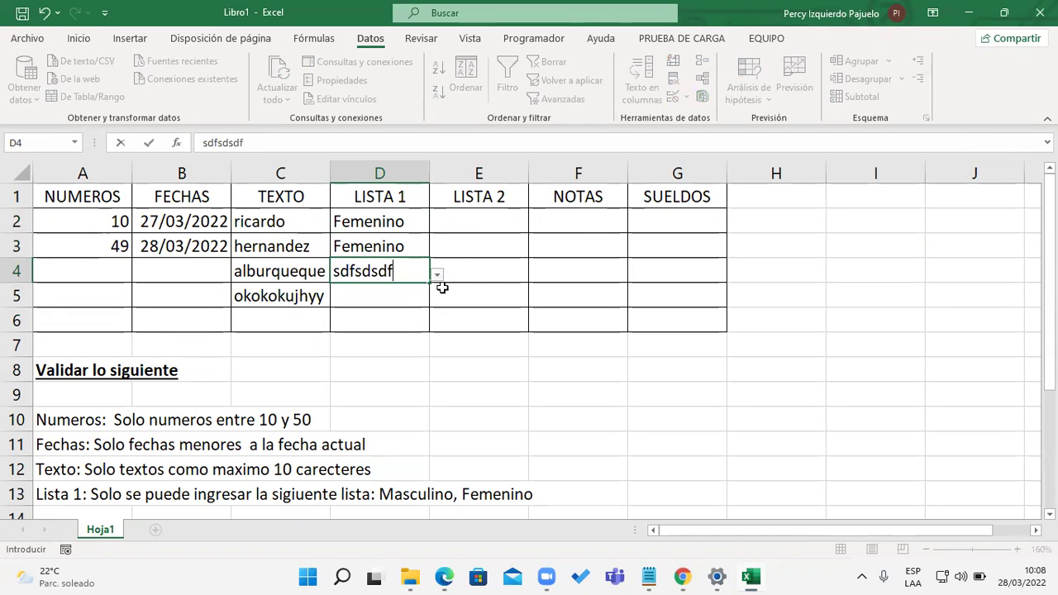
{"action": "left_click", "coordinate": [480, 293]}
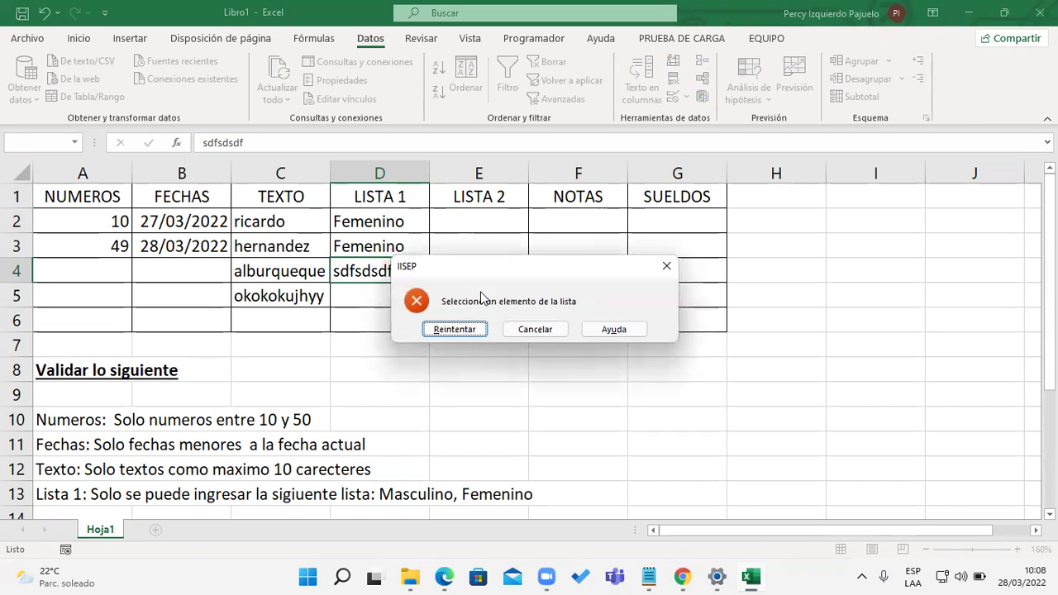
{"action": "left_click", "coordinate": [467, 329]}
{"action": "key", "text": "BackSpace"}
{"action": "key", "text": "Return"}
{"action": "scroll", "coordinate": [413, 388], "scroll_direction": "down", "scroll_amount": 1}
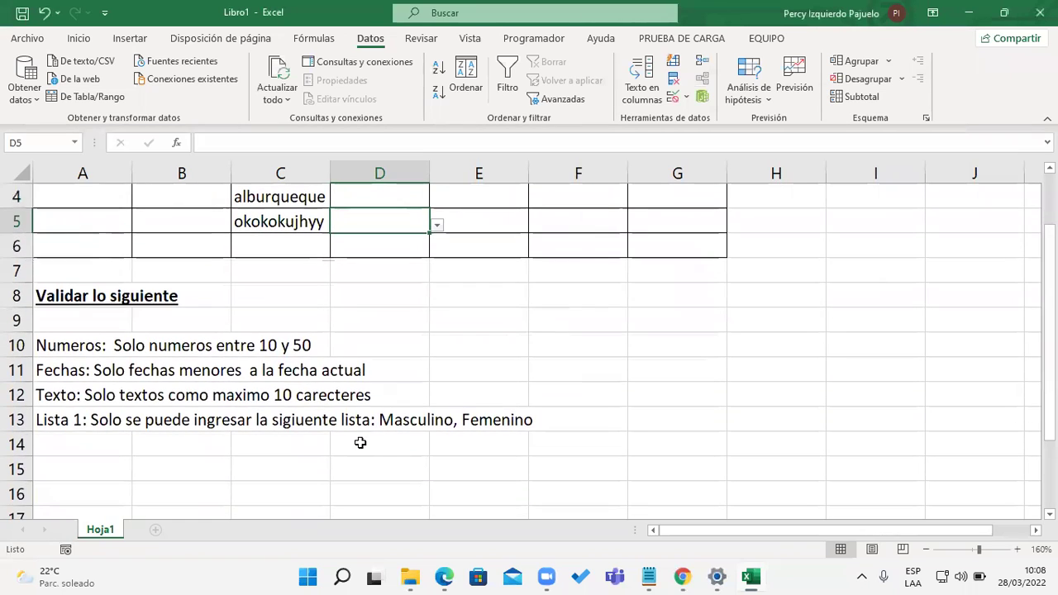
- Type the note 'Lista 2 : Solo que muestre los datos de un rango' into A14
{"action": "left_click", "coordinate": [111, 443]}
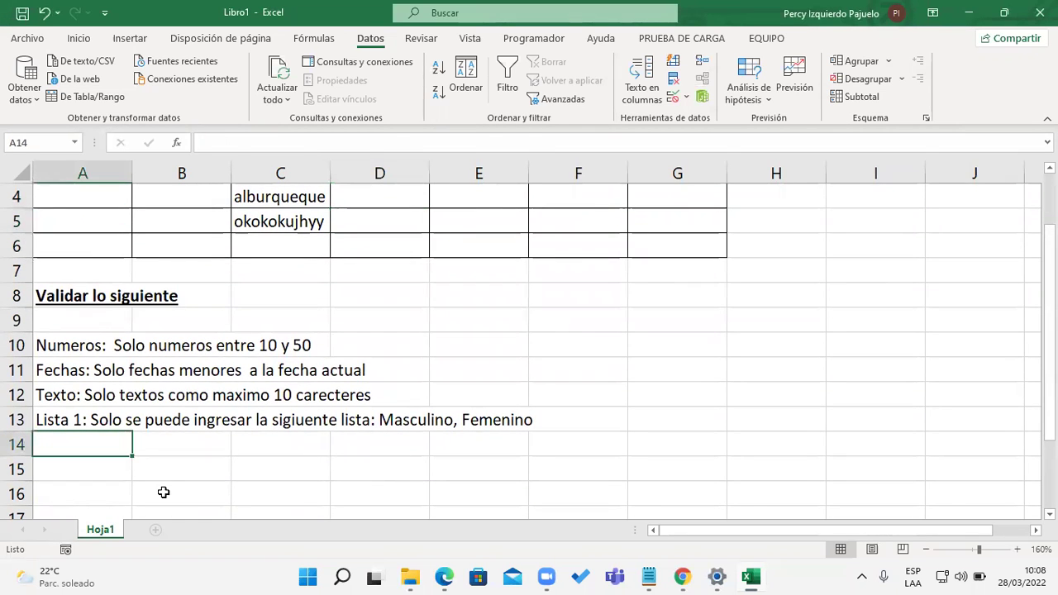
{"action": "type", "text": "Lista"}
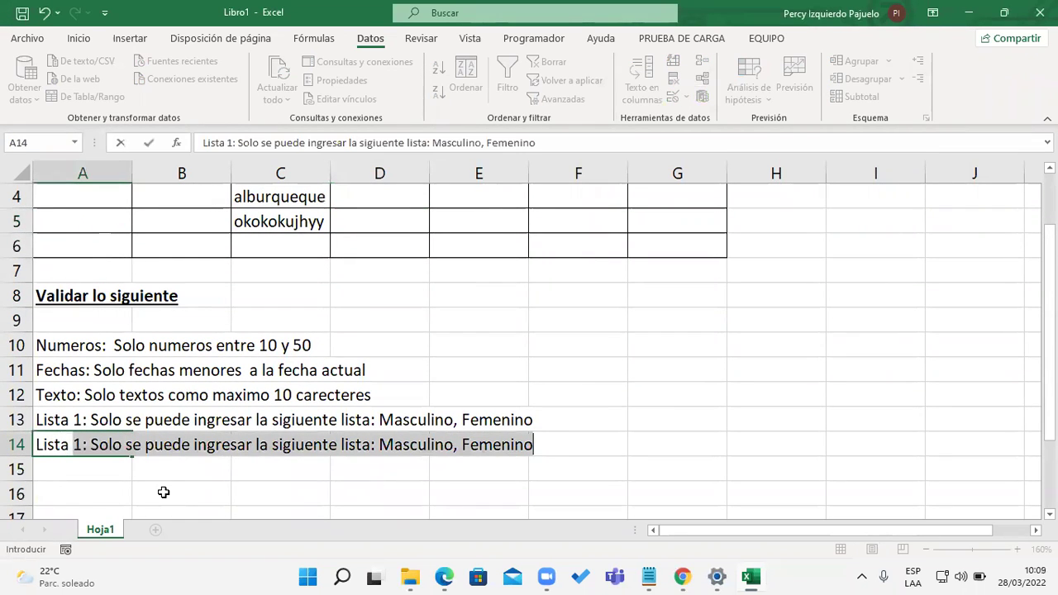
{"action": "type", "text": " 2 : Solo "}
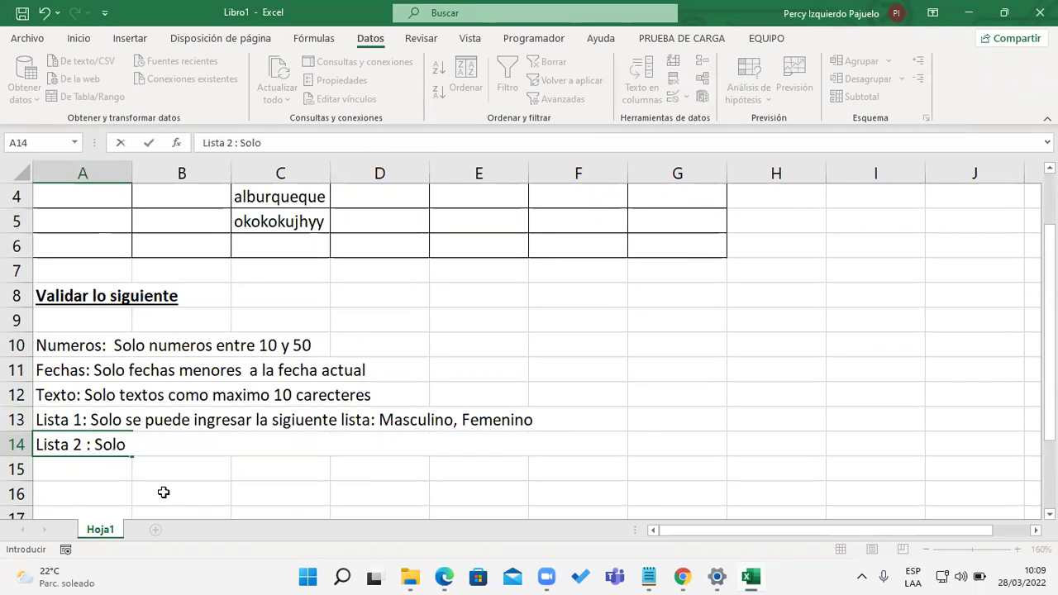
{"action": "type", "text": "que muestre los datos de un ran"}
{"action": "type", "text": "go"}
{"action": "left_click", "coordinate": [622, 436]}
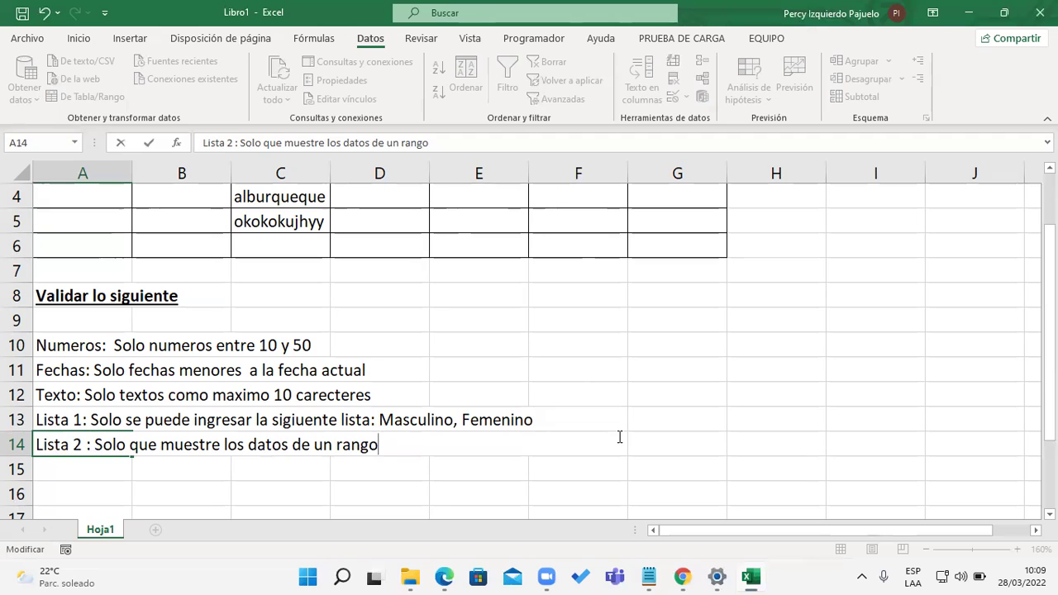
{"action": "scroll", "coordinate": [802, 454], "scroll_direction": "up", "scroll_amount": 1}
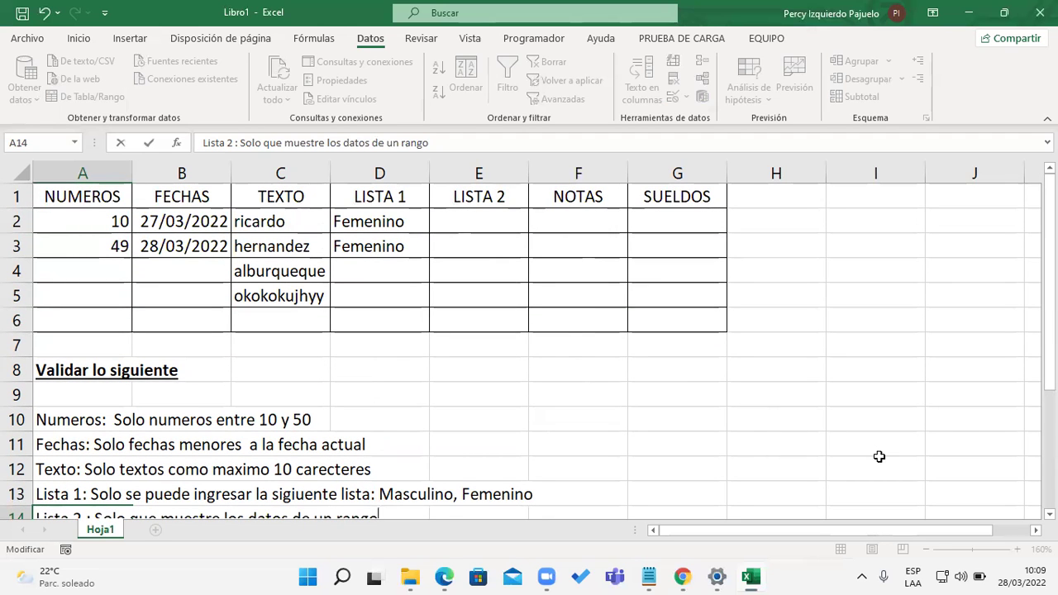
{"action": "scroll", "coordinate": [536, 349], "scroll_direction": "right", "scroll_amount": 1}
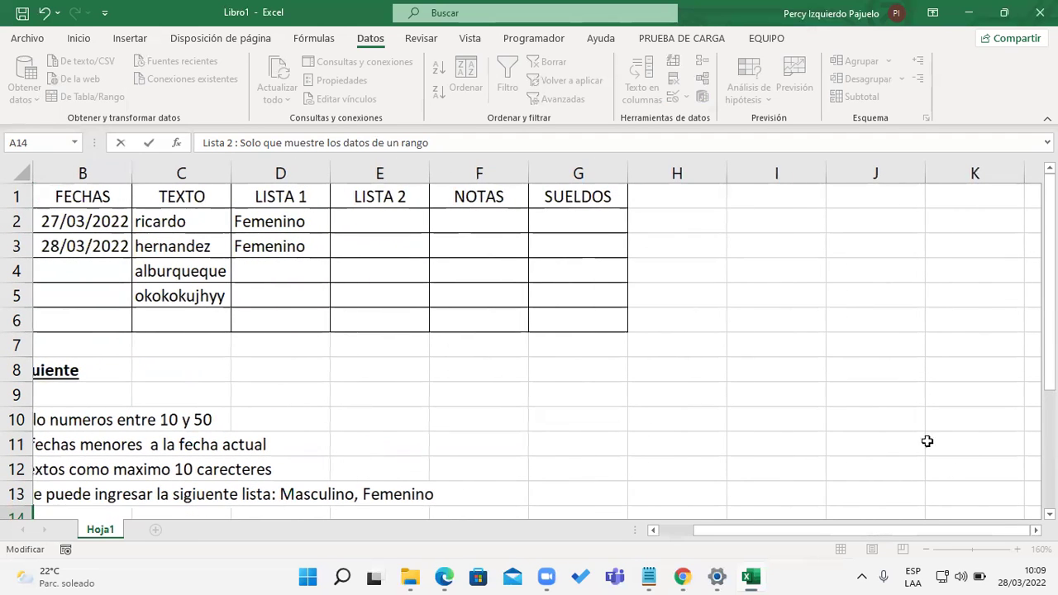
{"action": "left_click", "coordinate": [878, 224]}
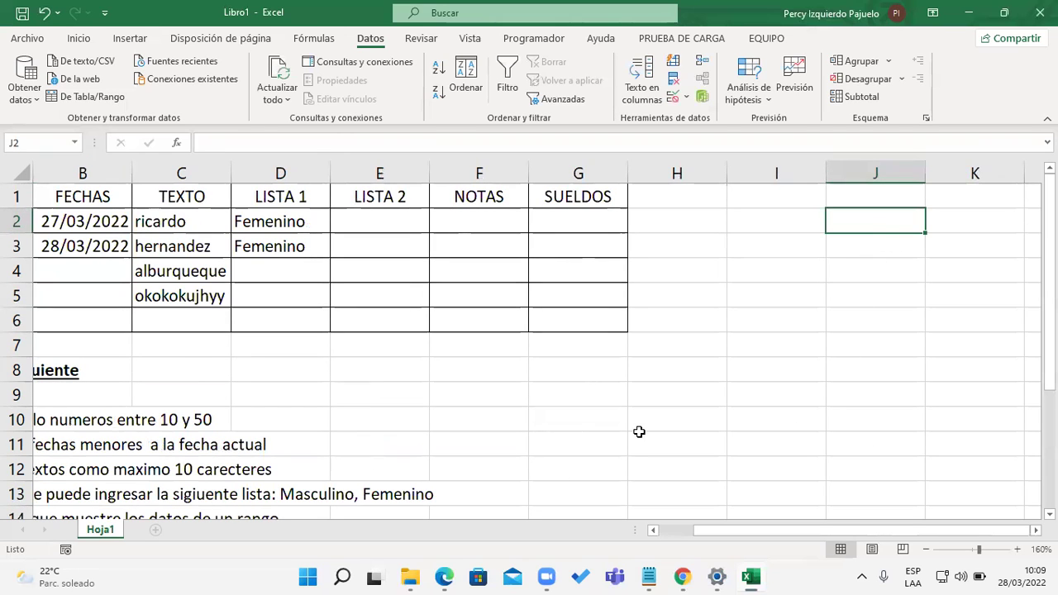
- Enter Soltero, Casado, Viudo and Divorciado down J2:J5, correcting the Viuso typo
{"action": "type", "text": "Sol"}
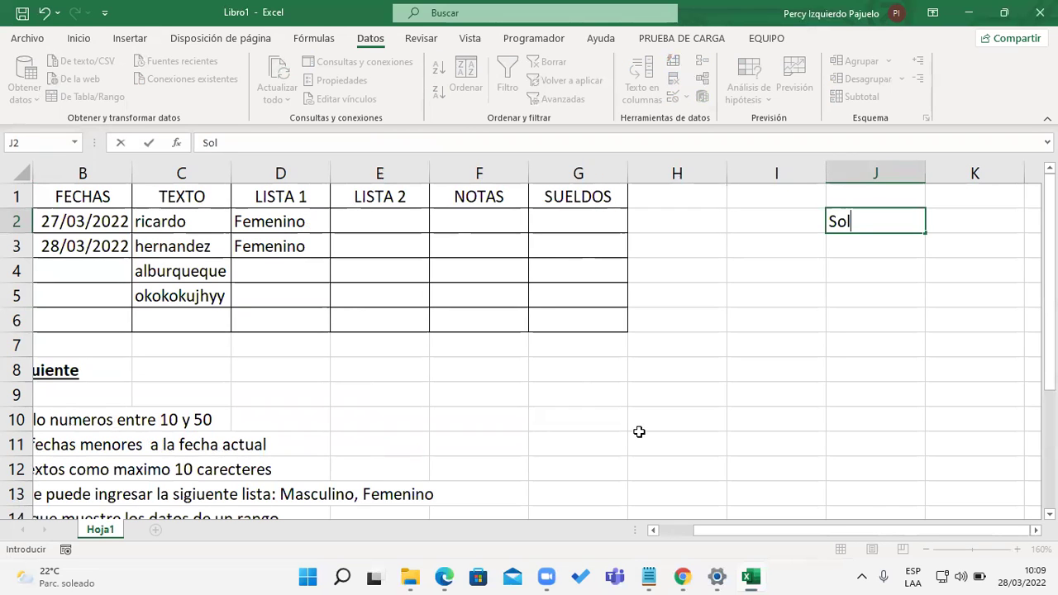
{"action": "type", "text": "tero"}
{"action": "key", "text": "Return"}
{"action": "type", "text": "Casado"}
{"action": "key", "text": "Return"}
{"action": "type", "text": "Viuso"}
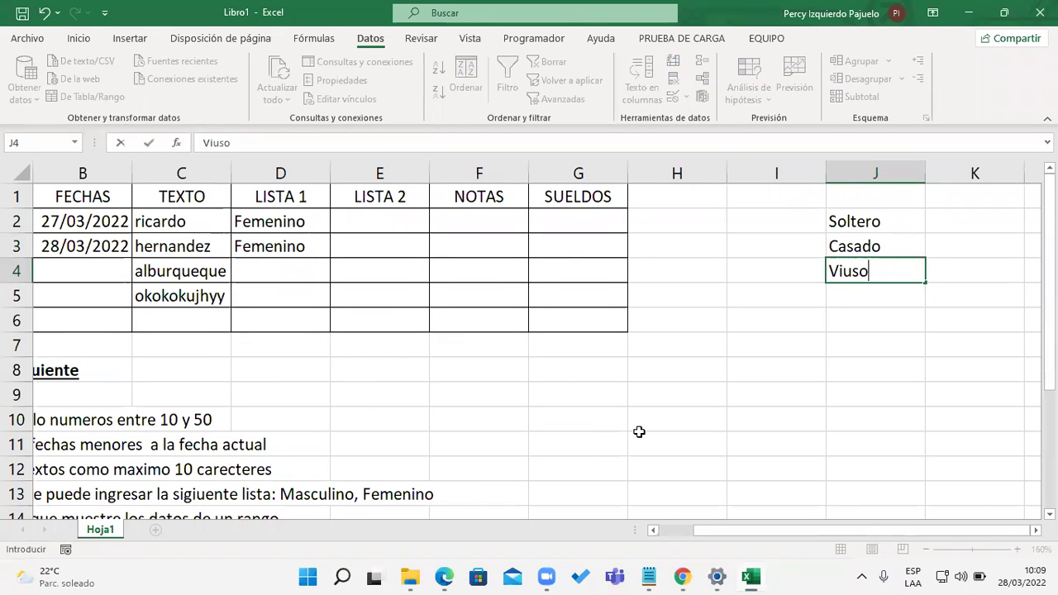
{"action": "key", "text": "Return"}
{"action": "key", "text": "Up"}
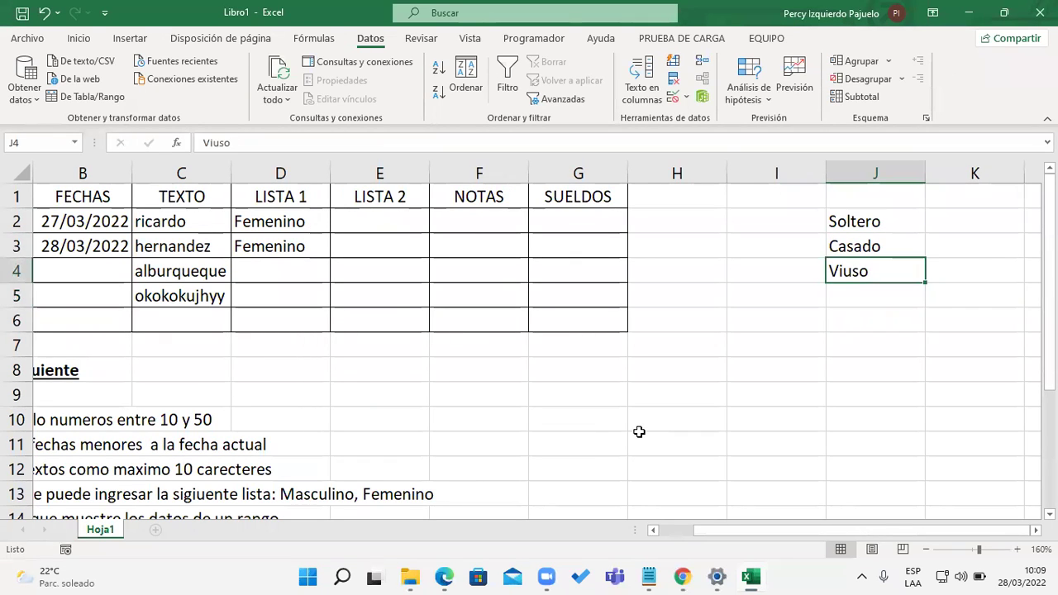
{"action": "type", "text": "Viudo"}
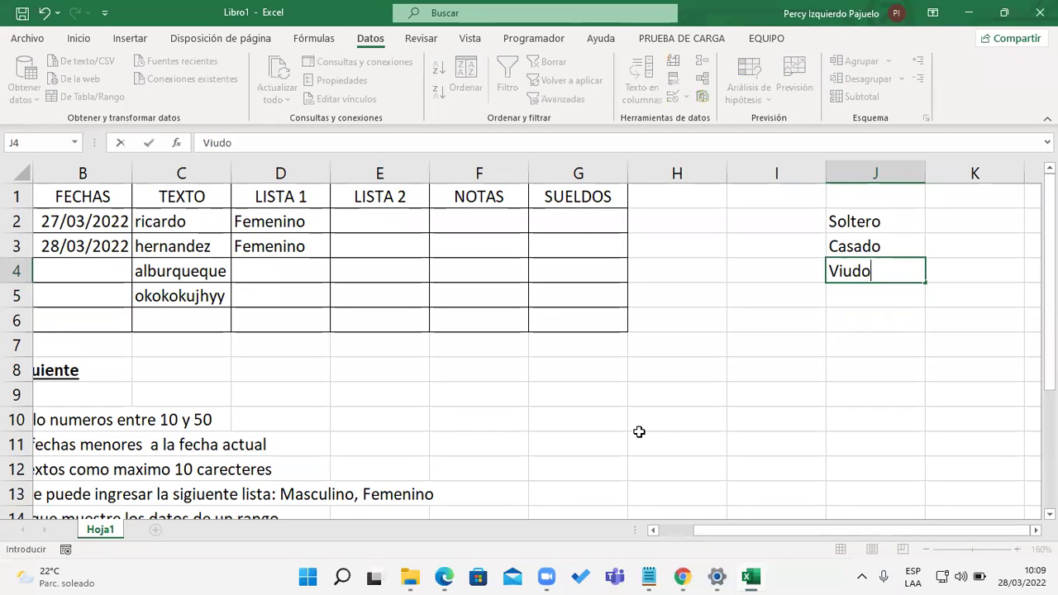
{"action": "key", "text": "Return"}
{"action": "type", "text": "Divorciado"}
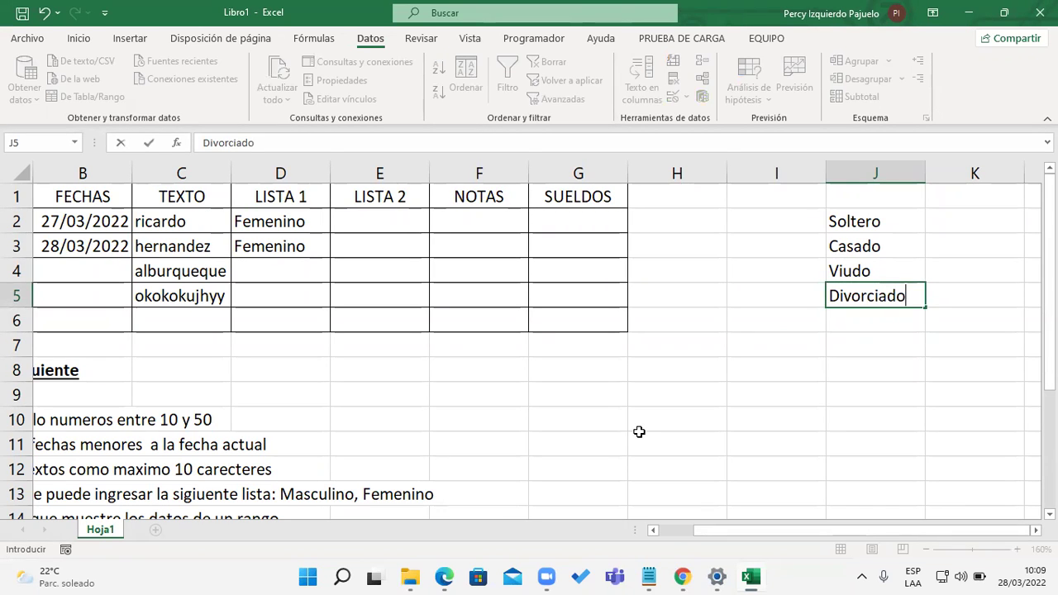
{"action": "key", "text": "Return"}
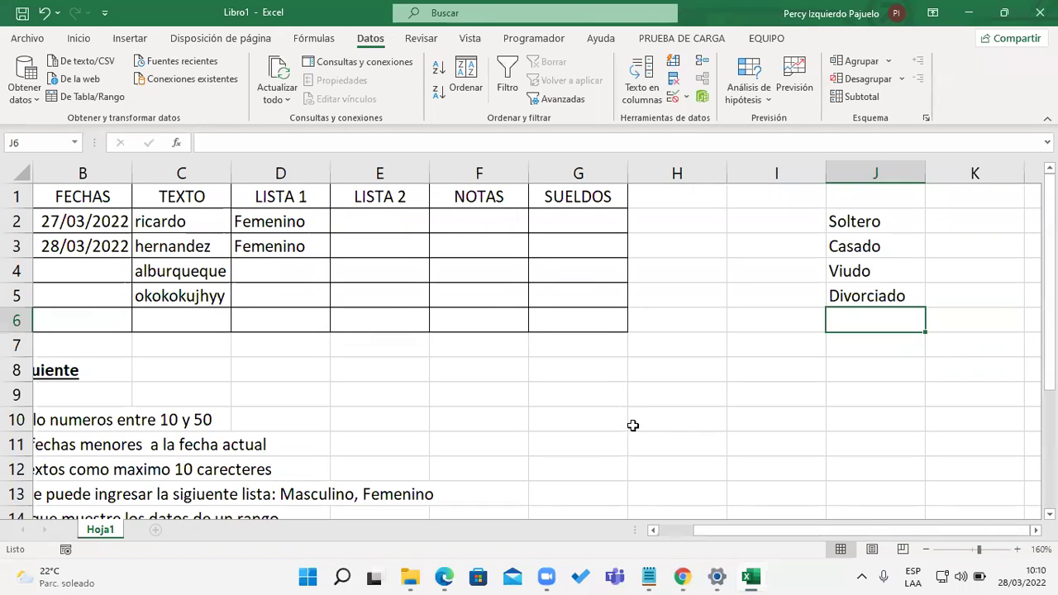
- Set data validation on E2:E6 to allow a List with source =$J$2:$J$5
{"action": "left_click", "coordinate": [738, 291]}
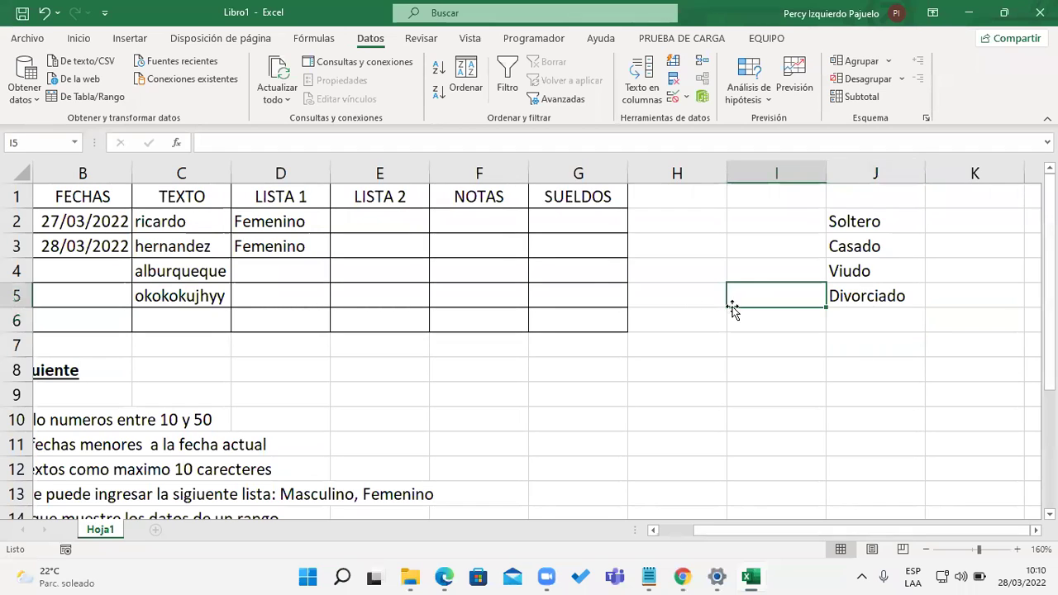
{"action": "left_click_drag", "start_coordinate": [386, 224], "coordinate": [400, 319]}
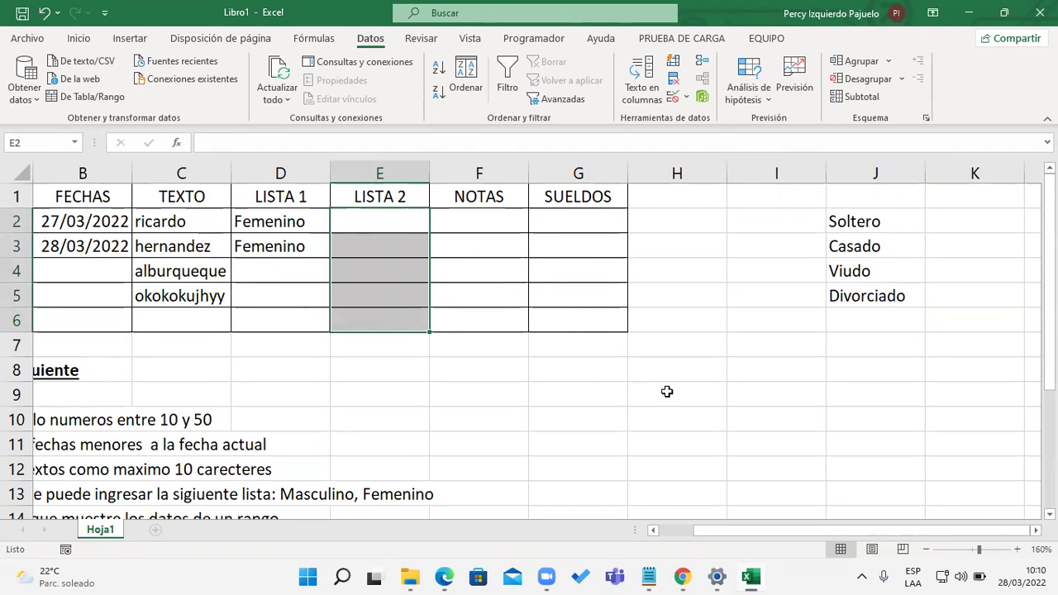
{"action": "left_click", "coordinate": [673, 96]}
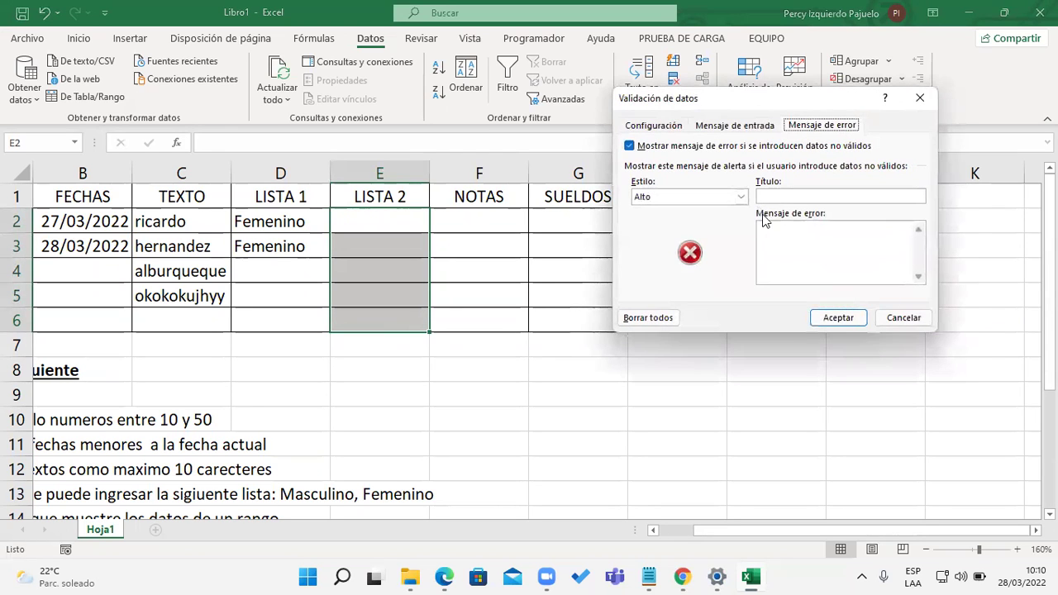
{"action": "left_click", "coordinate": [652, 127]}
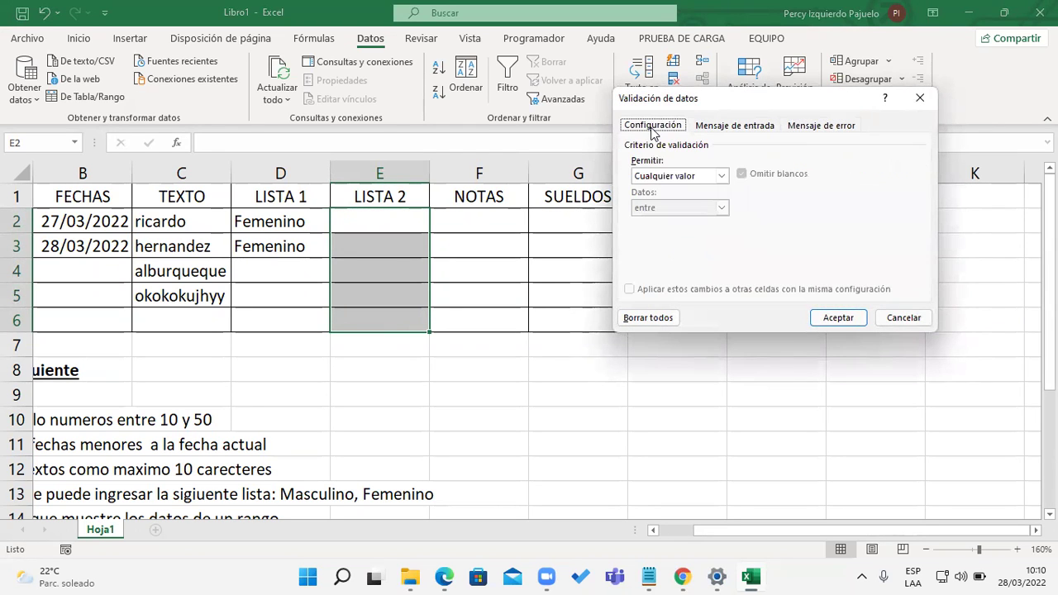
{"action": "left_click", "coordinate": [719, 176]}
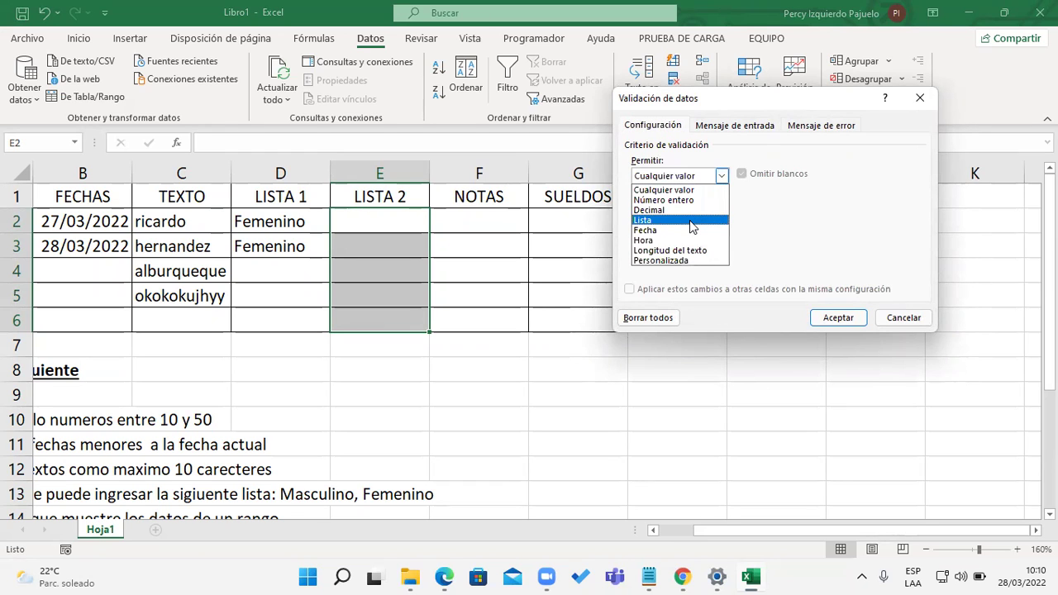
{"action": "left_click", "coordinate": [693, 224]}
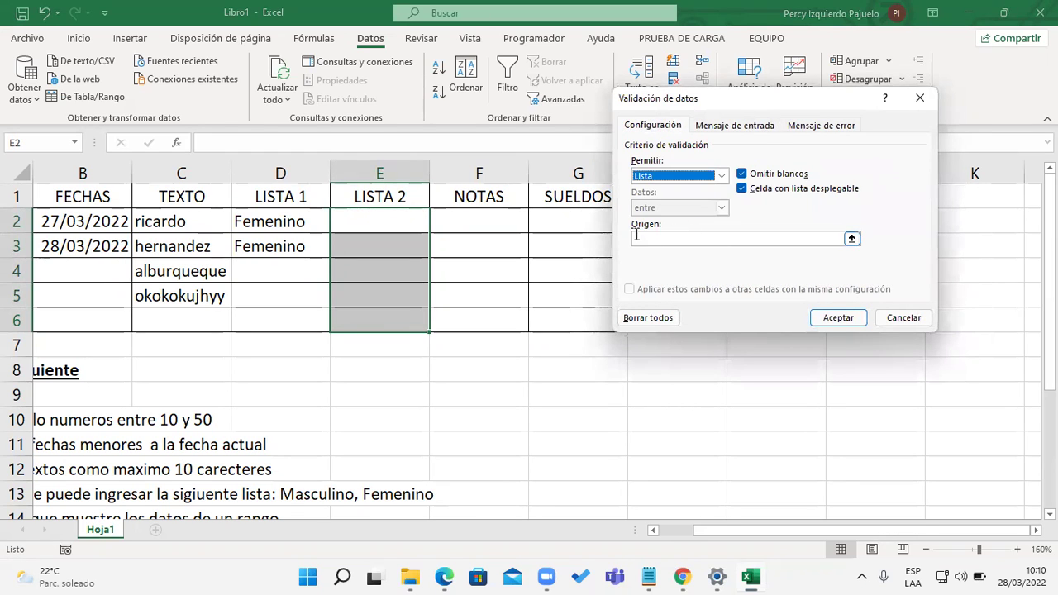
{"action": "left_click", "coordinate": [851, 239]}
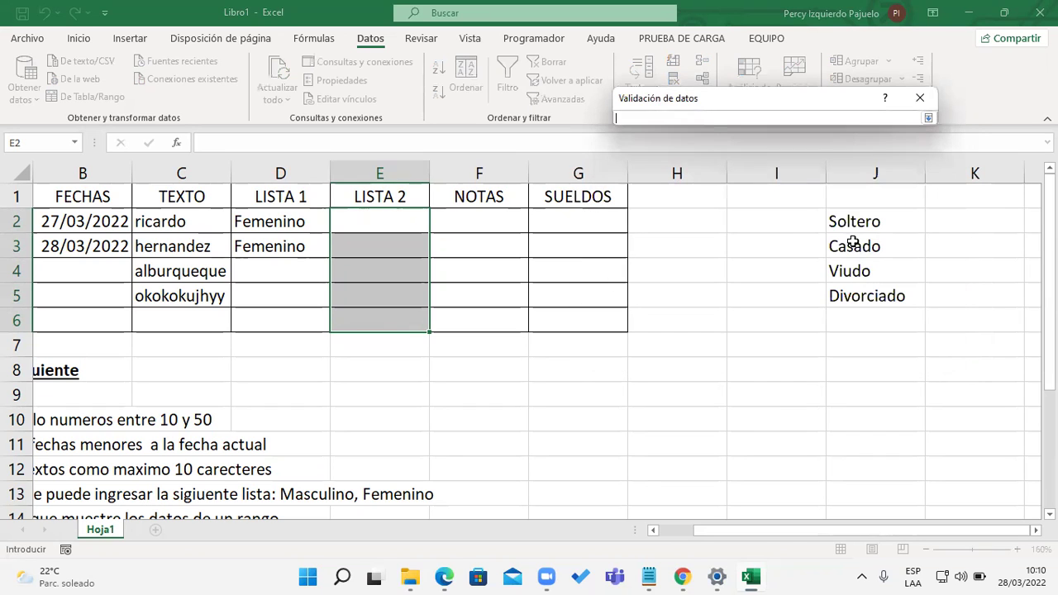
{"action": "left_click", "coordinate": [927, 117]}
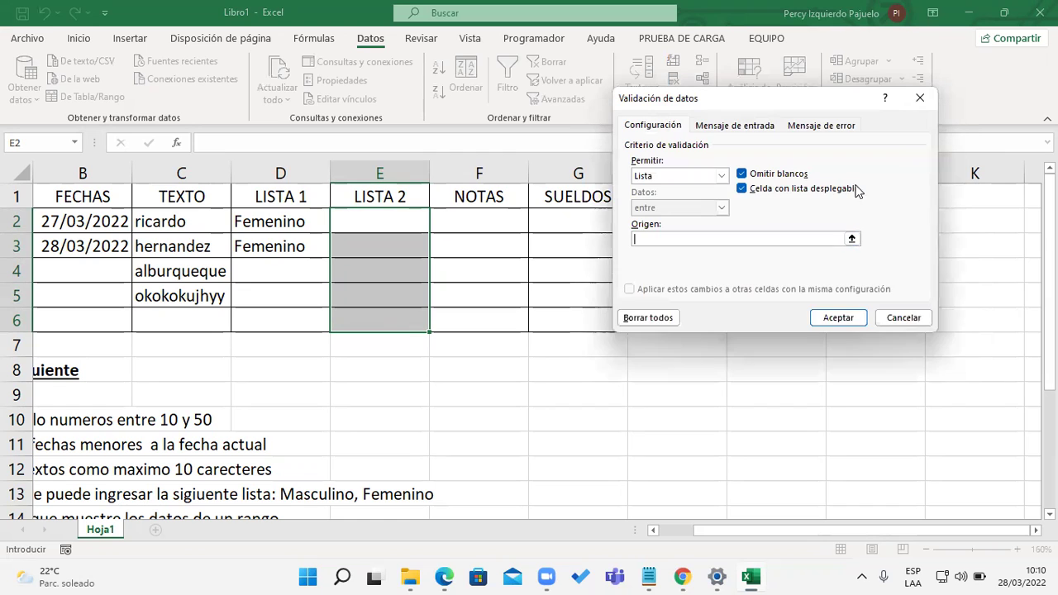
{"action": "left_click", "coordinate": [851, 239]}
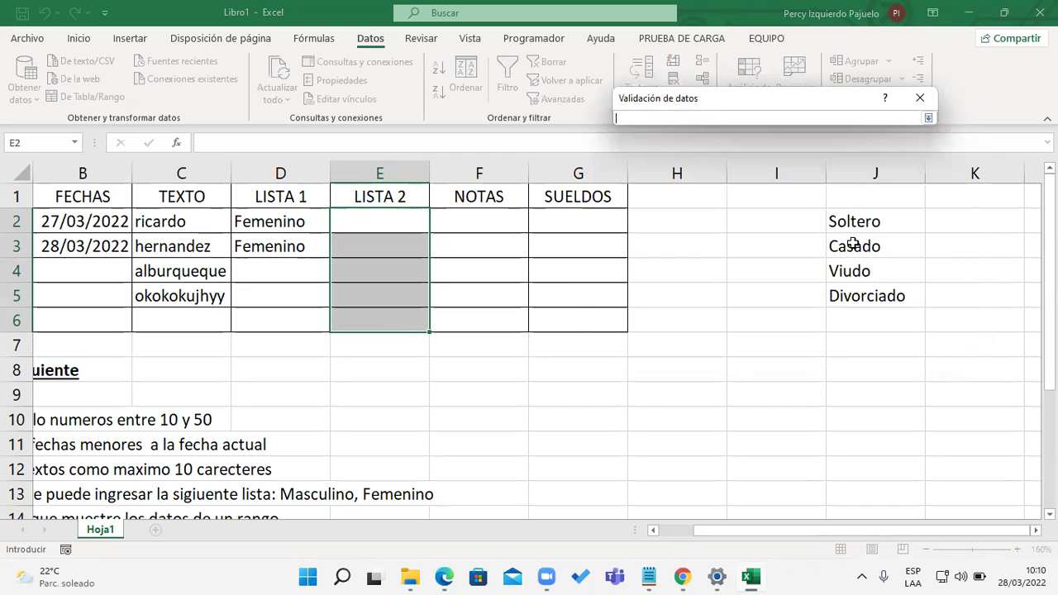
{"action": "left_click_drag", "start_coordinate": [858, 221], "coordinate": [867, 291]}
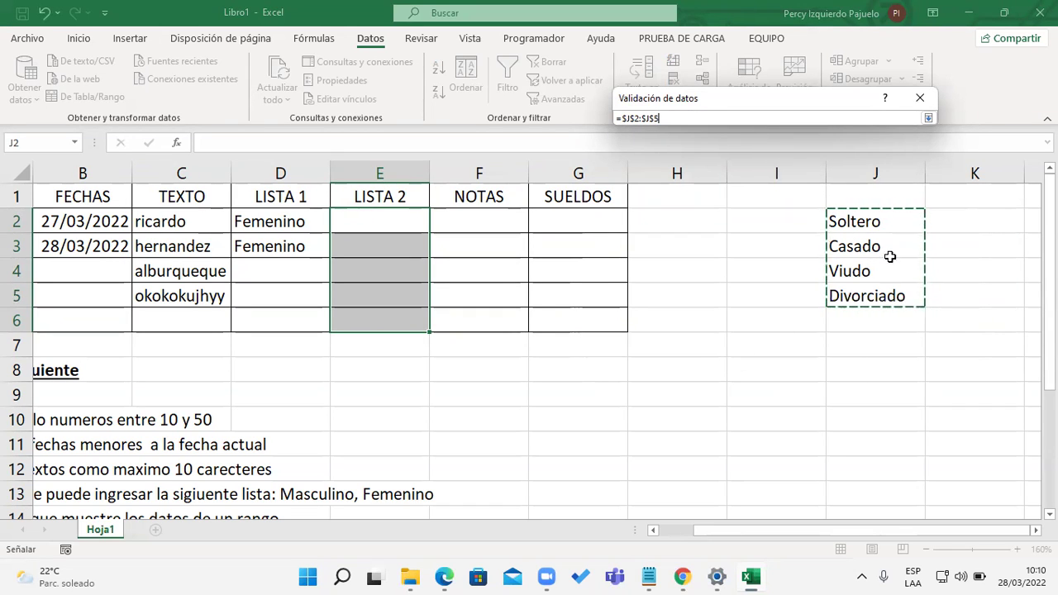
{"action": "left_click", "coordinate": [928, 119]}
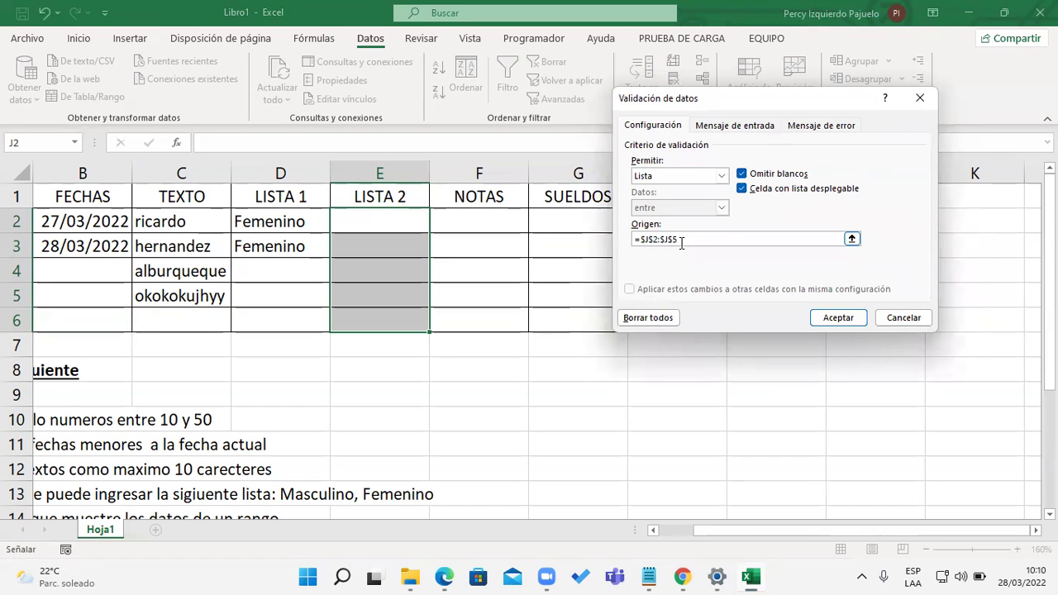
- Title the error alert IISEP with message 'Seleccione un elemento de la lista' and apply it
{"action": "left_click", "coordinate": [814, 128]}
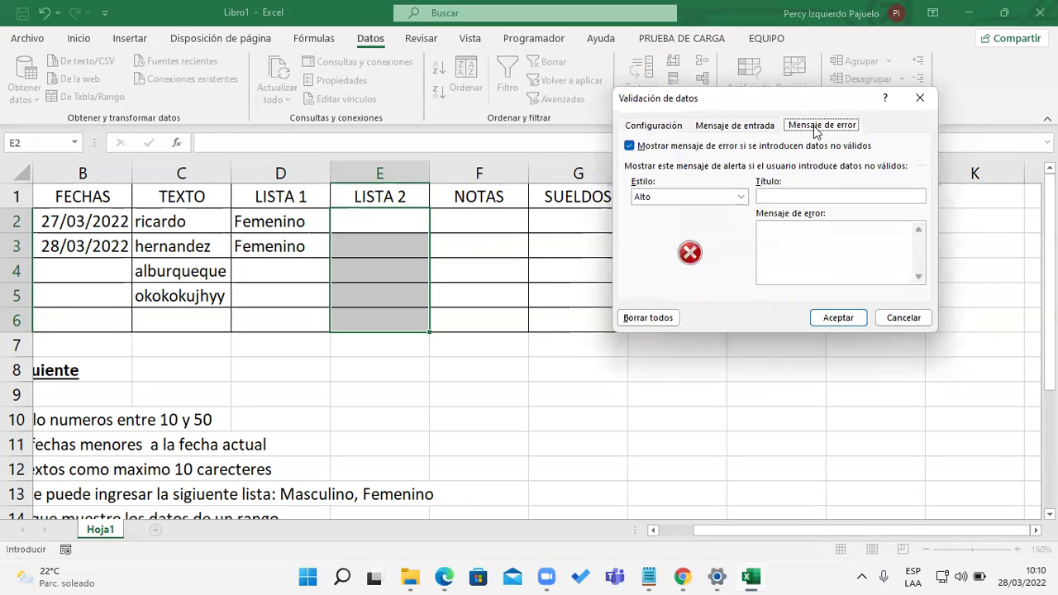
{"action": "left_click", "coordinate": [805, 194]}
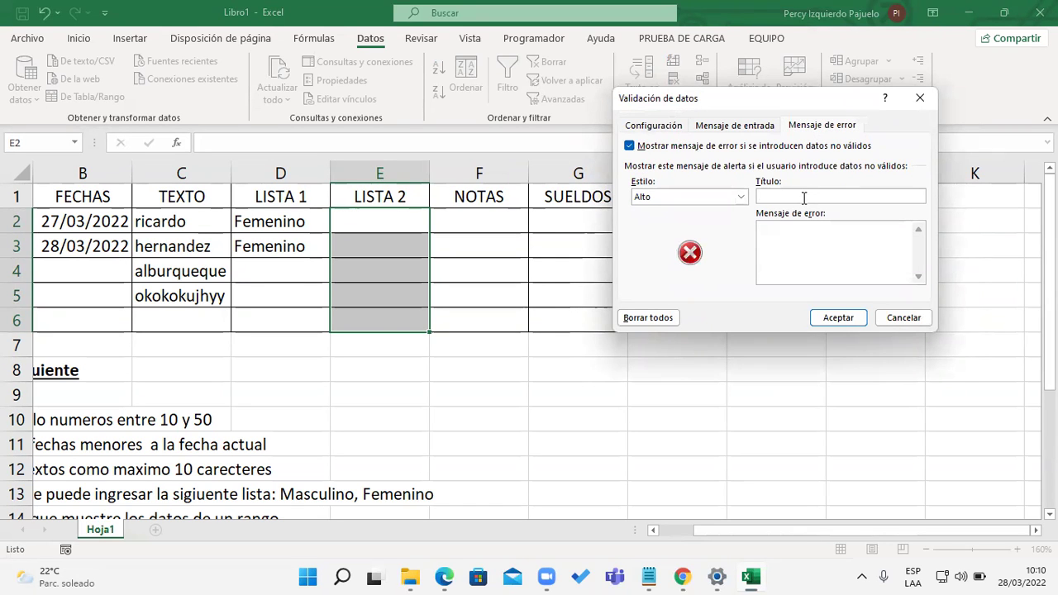
{"action": "type", "text": "Inv"}
{"action": "key", "text": "BackSpace"}
{"action": "key", "text": "BackSpace"}
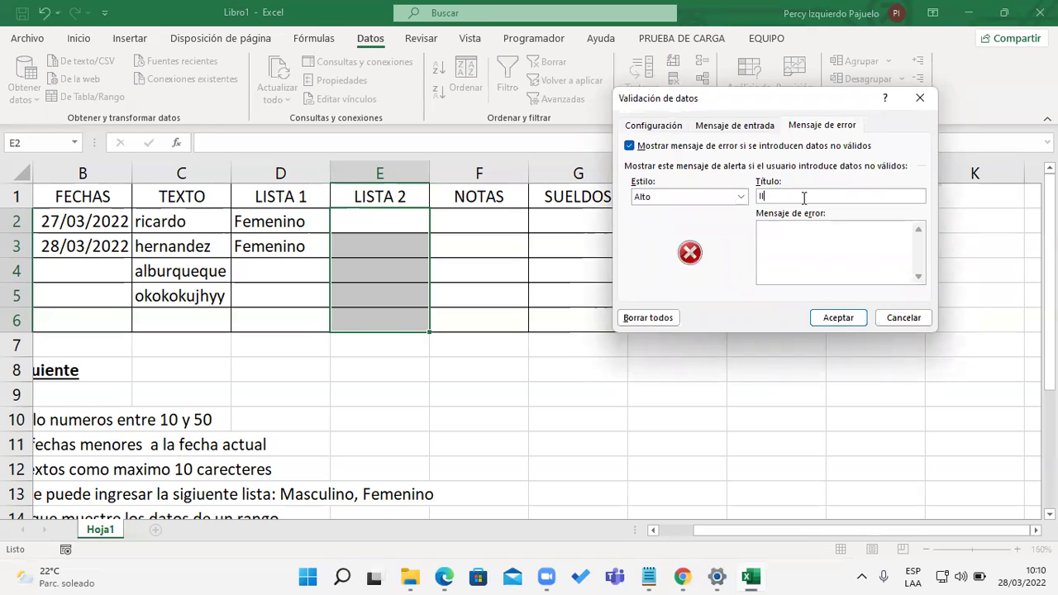
{"action": "type", "text": "SEP"}
{"action": "key", "text": "Tab"}
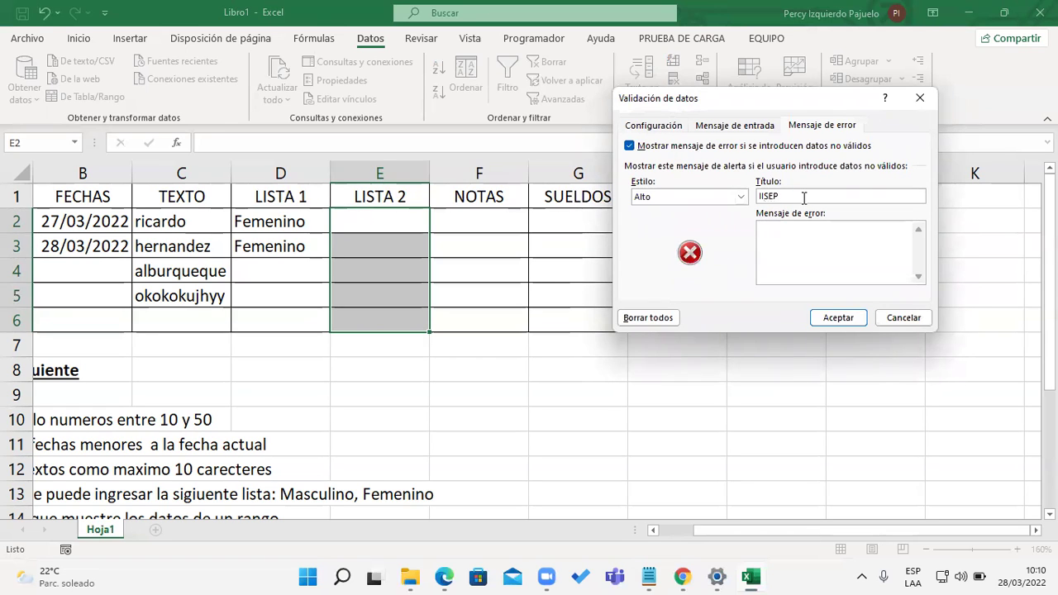
{"action": "type", "text": "Ingrese "}
{"action": "type", "text": "solo nota"}
{"action": "key", "text": "BackSpace"}
{"action": "key", "text": "BackSpace"}
{"action": "key", "text": "BackSpace"}
{"action": "key", "text": "BackSpace"}
{"action": "key", "text": "BackSpace"}
{"action": "key", "text": "BackSpace"}
{"action": "key", "text": "BackSpace"}
{"action": "key", "text": "BackSpace"}
{"action": "key", "text": "BackSpace"}
{"action": "key", "text": "BackSpace"}
{"action": "type", "text": "Seleccione un elemento de la lista"}
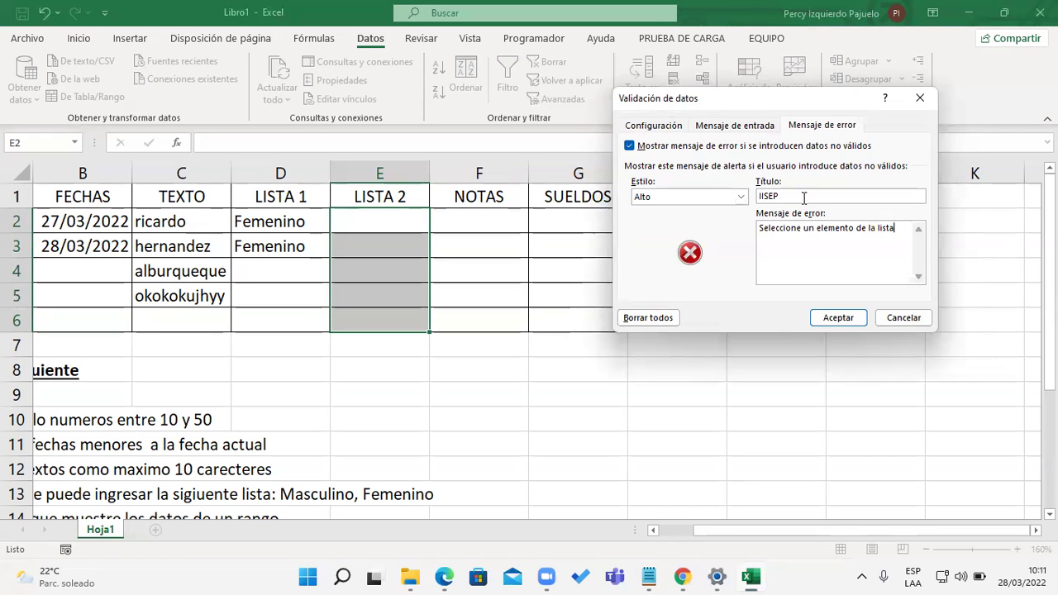
{"action": "left_click", "coordinate": [837, 317]}
{"action": "left_click", "coordinate": [548, 368]}
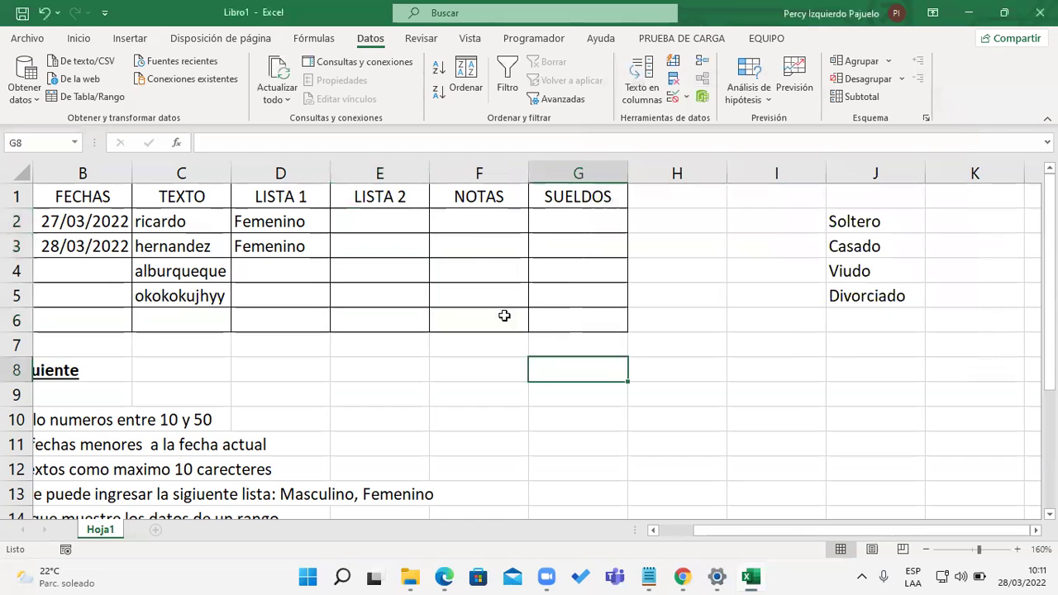
{"action": "left_click", "coordinate": [471, 228]}
{"action": "left_click", "coordinate": [411, 226]}
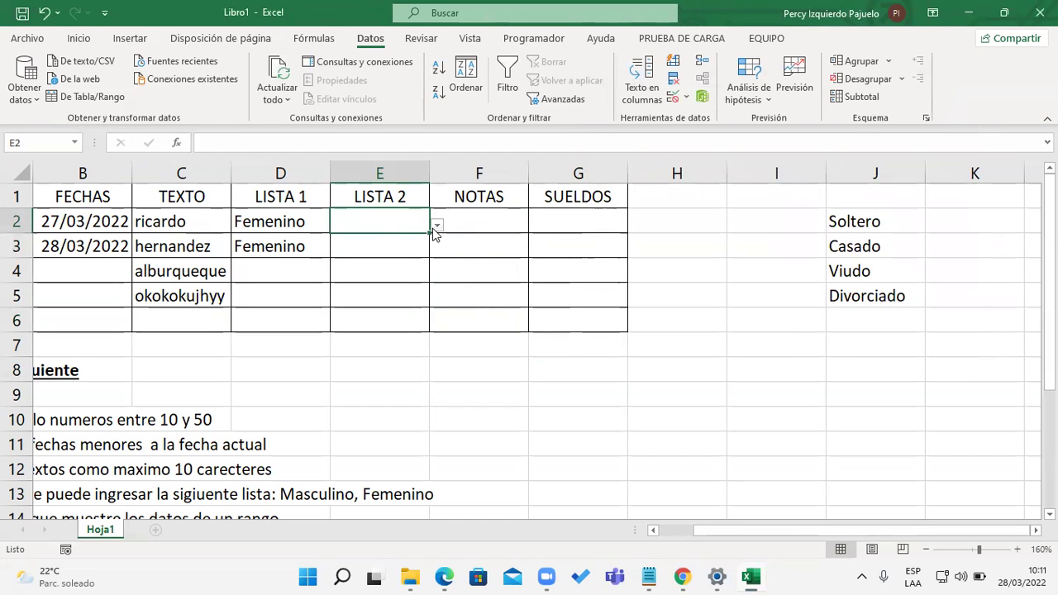
{"action": "left_click", "coordinate": [436, 225]}
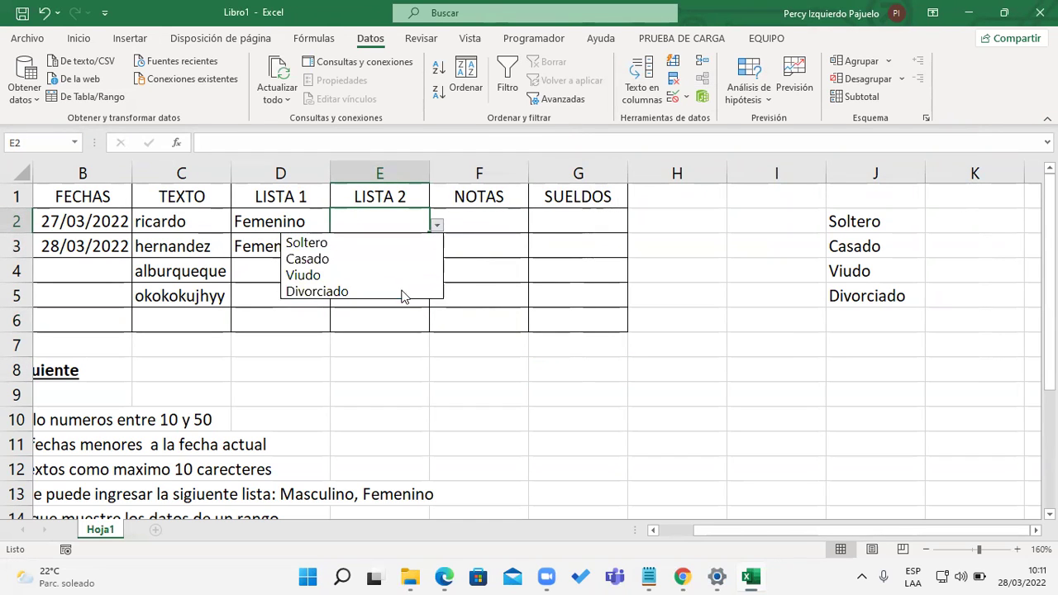
{"action": "left_click", "coordinate": [393, 242]}
{"action": "left_click", "coordinate": [405, 246]}
{"action": "left_click", "coordinate": [435, 249]}
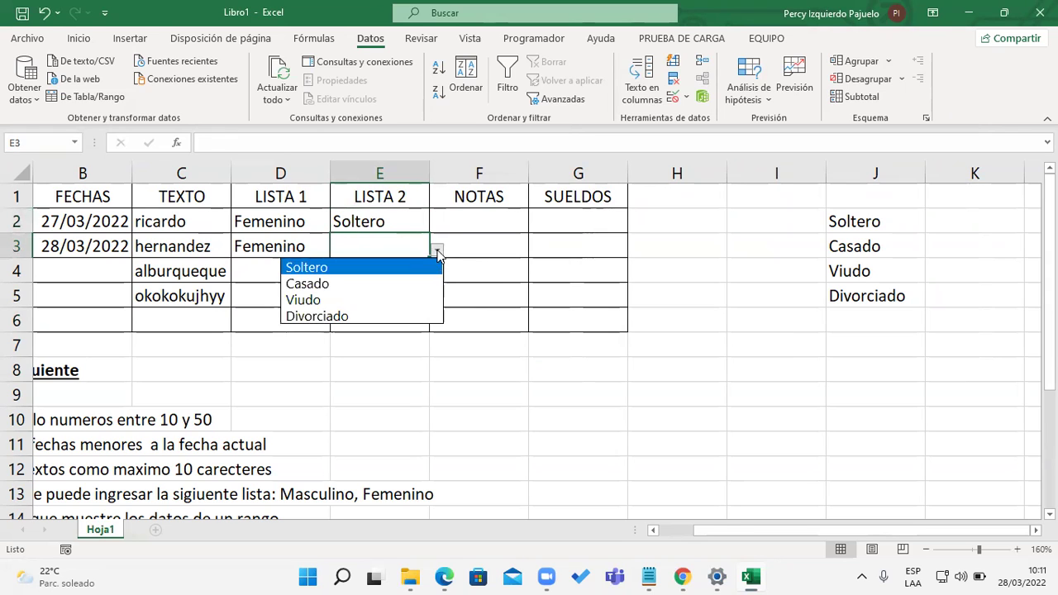
{"action": "left_click", "coordinate": [419, 300]}
{"action": "left_click", "coordinate": [415, 272]}
{"action": "left_click", "coordinate": [436, 274]}
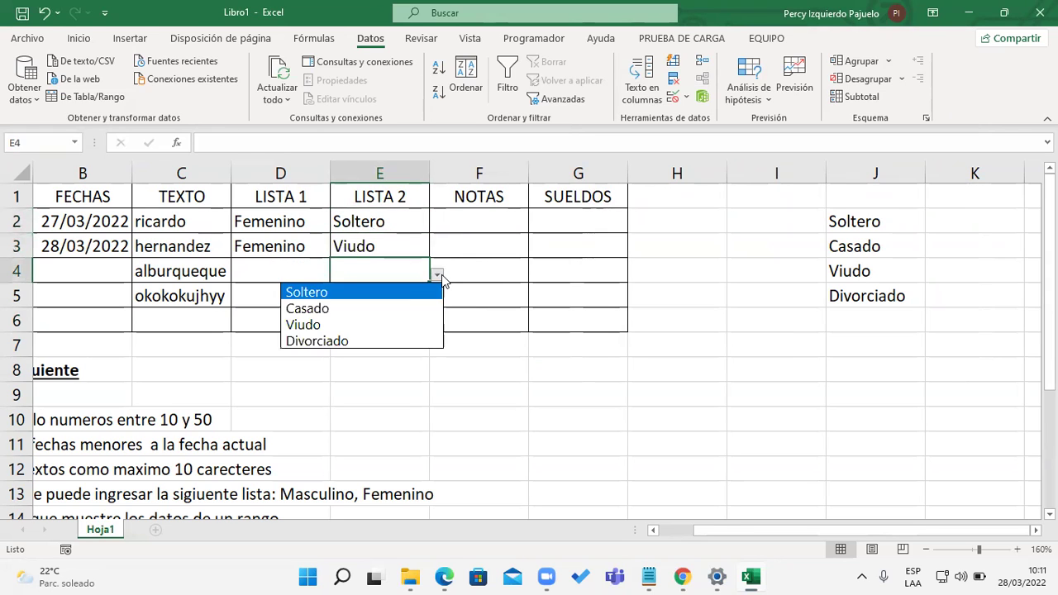
{"action": "left_click", "coordinate": [419, 340]}
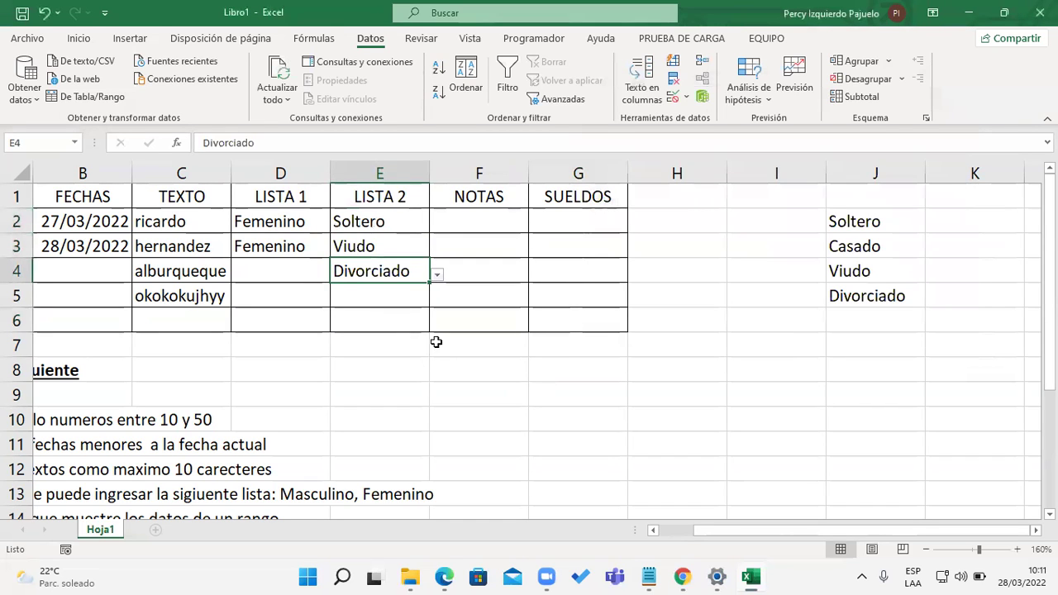
{"action": "left_click_drag", "start_coordinate": [310, 222], "coordinate": [305, 317]}
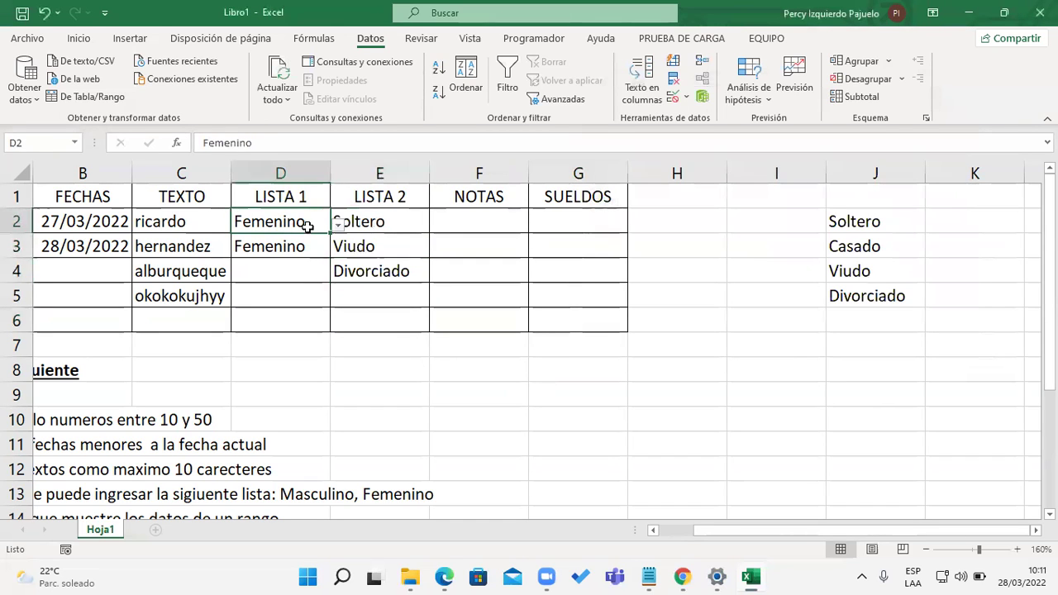
{"action": "left_click", "coordinate": [517, 383]}
{"action": "left_click_drag", "start_coordinate": [396, 220], "coordinate": [396, 322]}
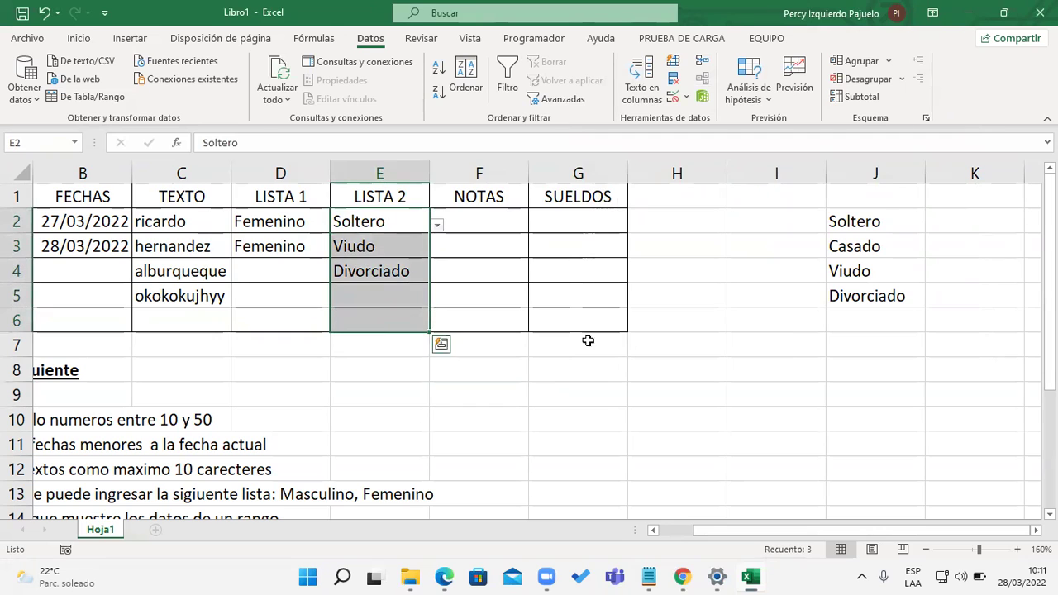
{"action": "left_click", "coordinate": [758, 325]}
{"action": "left_click_drag", "start_coordinate": [398, 227], "coordinate": [403, 319]}
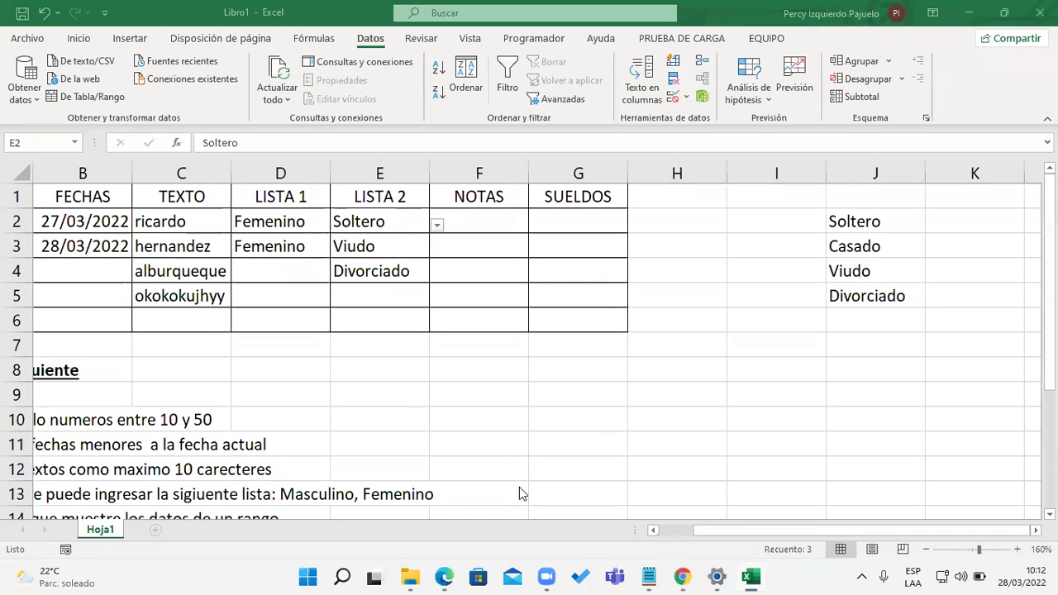
- Select E2:E6 and reopen Data Validation to review its IISEP error alert
{"action": "left_click", "coordinate": [383, 222]}
{"action": "left_click_drag", "start_coordinate": [384, 222], "coordinate": [383, 309]}
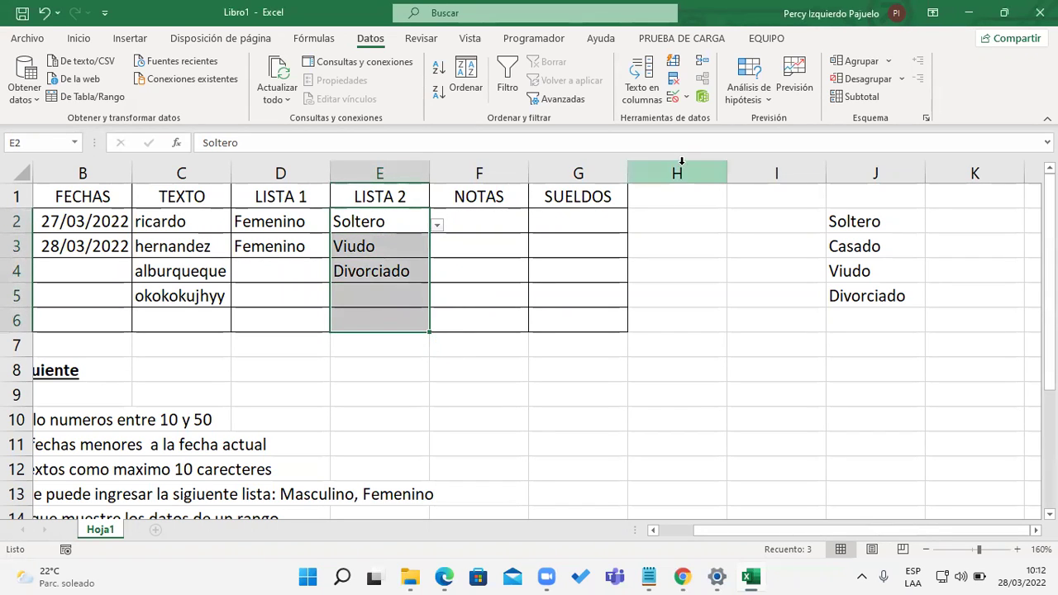
{"action": "left_click", "coordinate": [671, 96]}
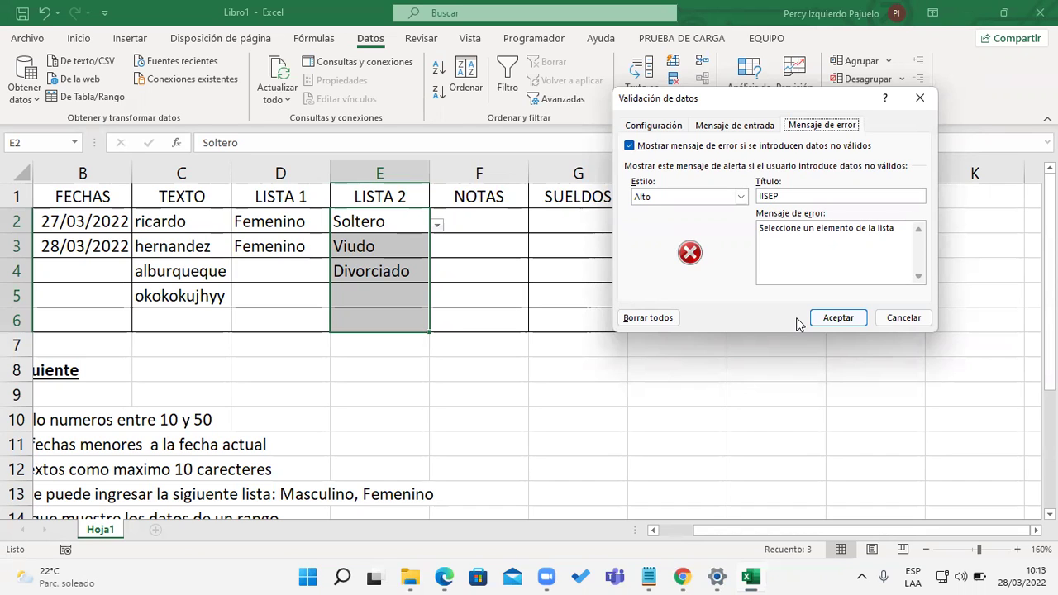
- Cancel the Data Validation dialog and select an empty cell away from the table
{"action": "left_click", "coordinate": [905, 319]}
{"action": "left_click", "coordinate": [779, 374]}
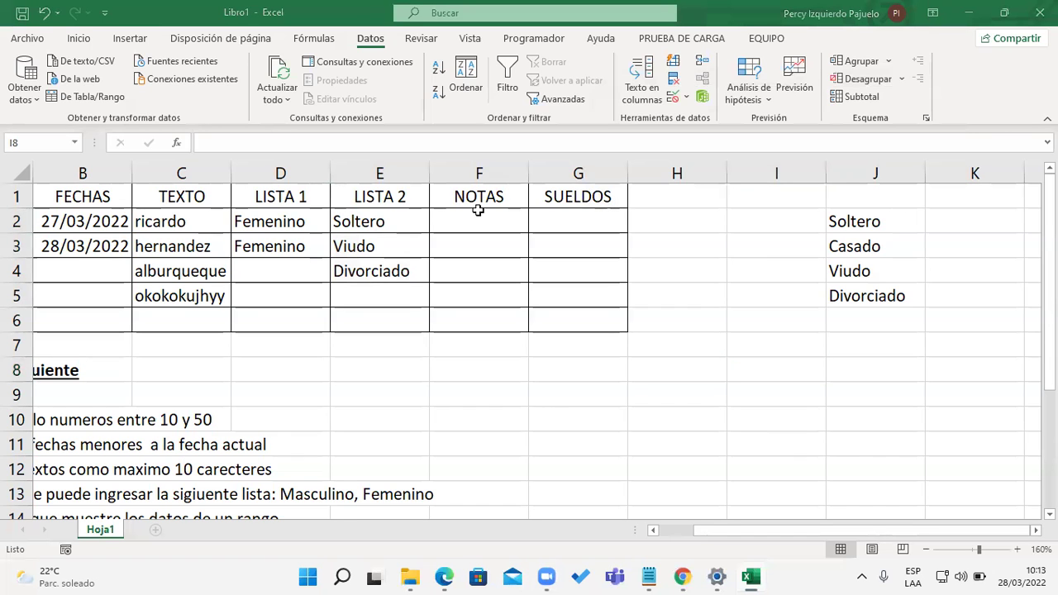
- Write 'Notas: Solo notas entre 0 y 20' in G10
{"action": "scroll", "coordinate": [472, 337], "scroll_direction": "down", "scroll_amount": 1}
{"action": "scroll", "coordinate": [472, 337], "scroll_direction": "up", "scroll_amount": 1}
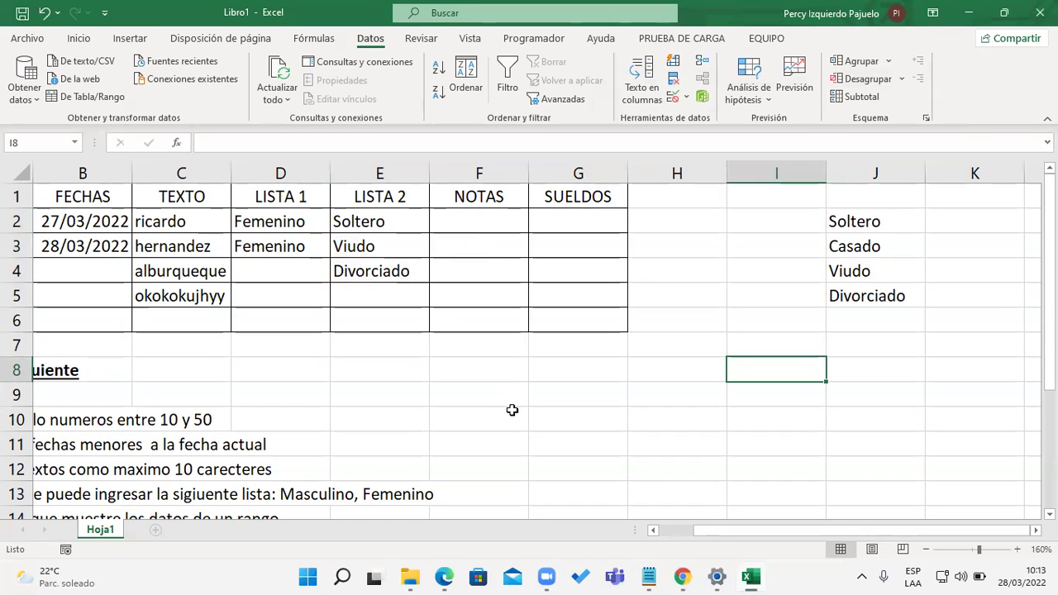
{"action": "left_click", "coordinate": [549, 421]}
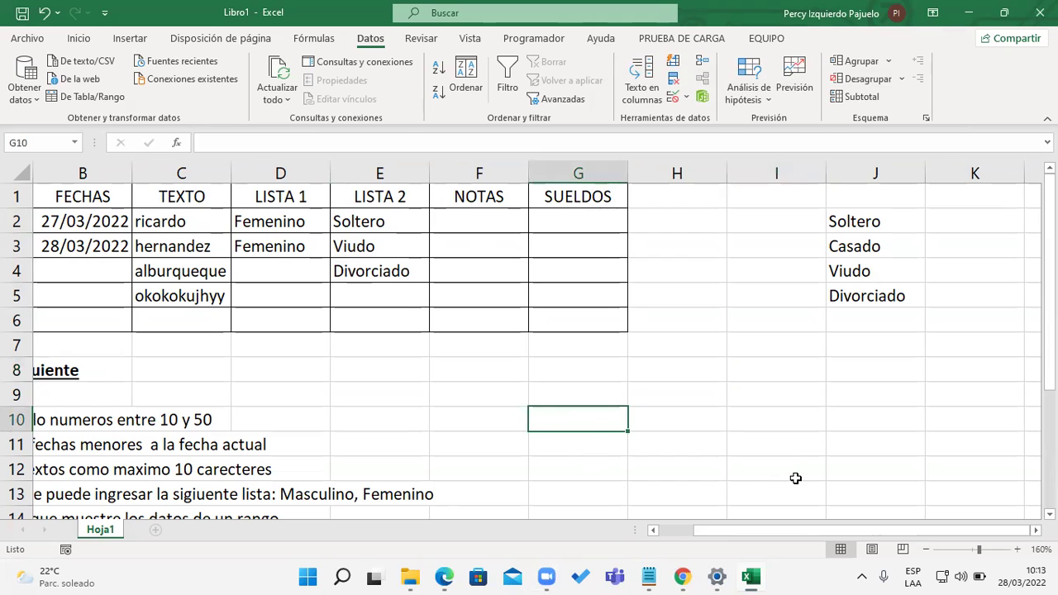
{"action": "type", "text": "Notas: Solo notas entre c y"}
{"action": "key", "text": "BackSpace"}
{"action": "key", "text": "BackSpace"}
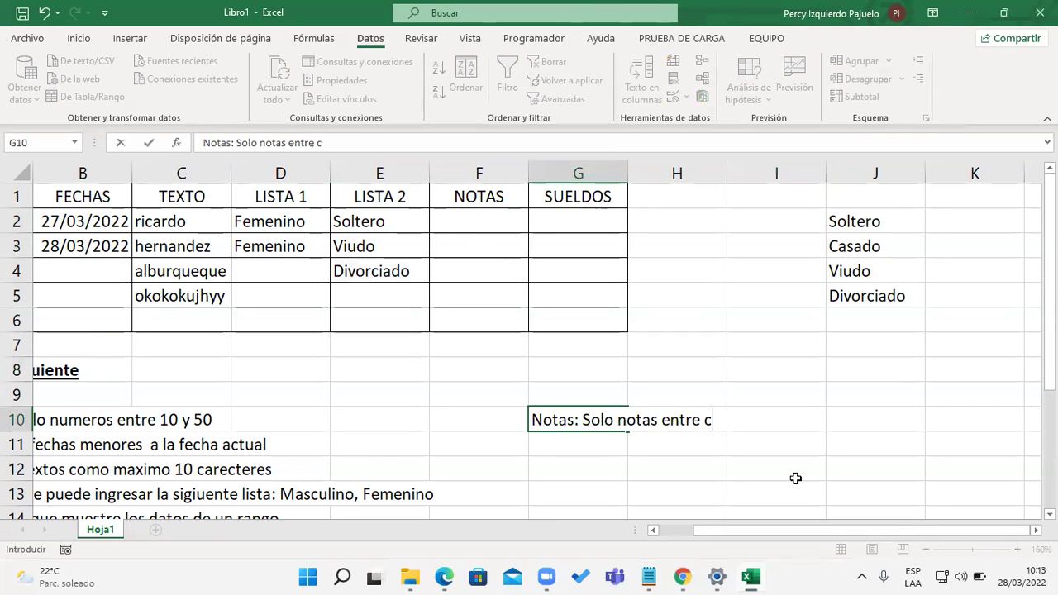
{"action": "key", "text": "BackSpace"}
{"action": "type", "text": "0 y"}
{"action": "type", "text": " 20"}
{"action": "key", "text": "Return"}
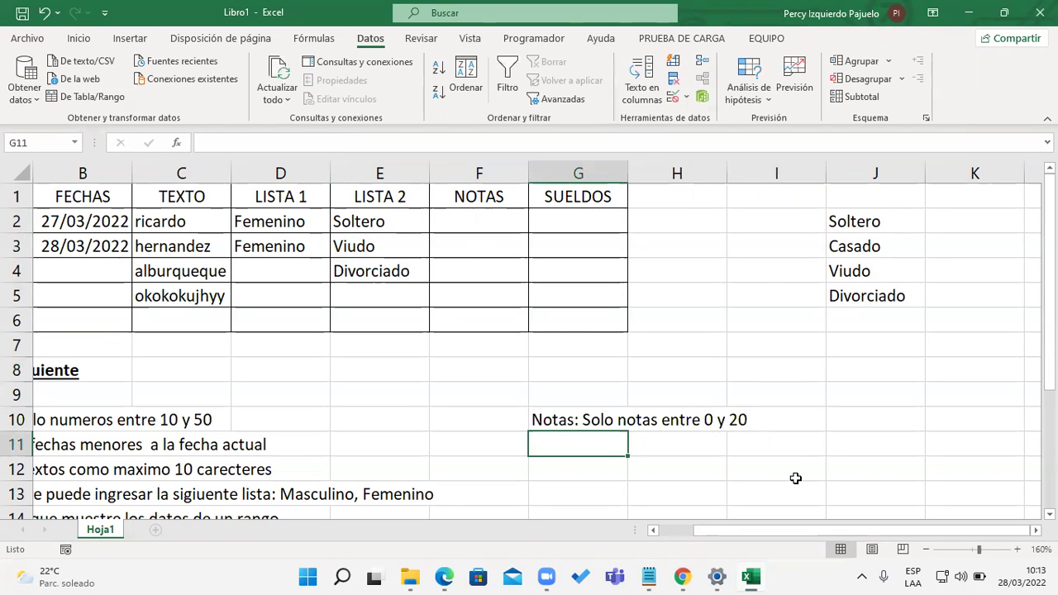
- Write 'Sueldo: Solo sueldos mayores a 1000' in G11
{"action": "type", "text": "Sueldo: Solo sueldos mar"}
{"action": "key", "text": "BackSpace"}
{"action": "type", "text": "yores a 1000"}
{"action": "key", "text": "Return"}
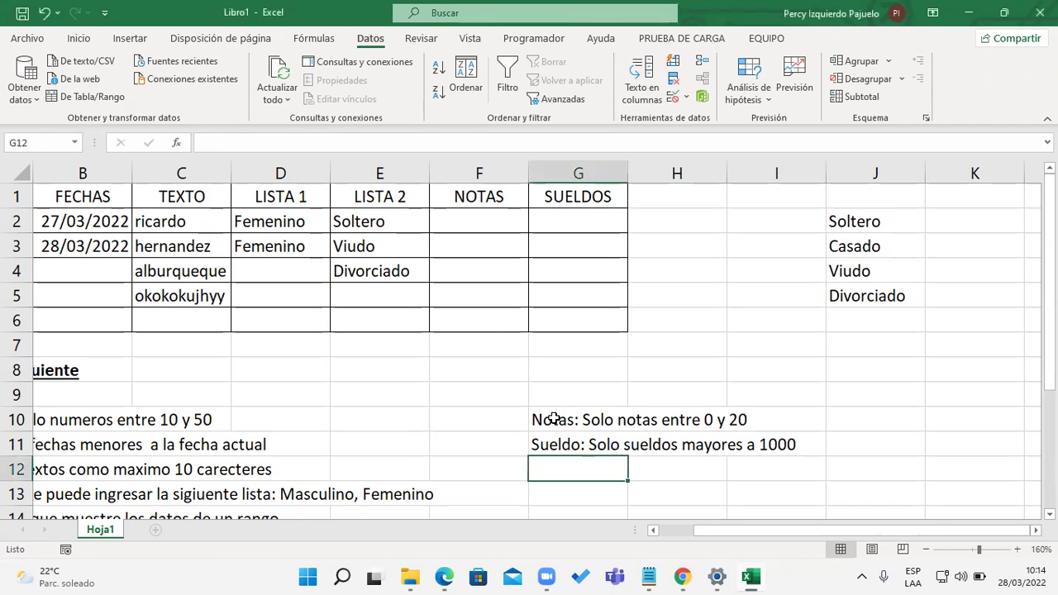
{"action": "left_click_drag", "start_coordinate": [554, 419], "coordinate": [778, 445]}
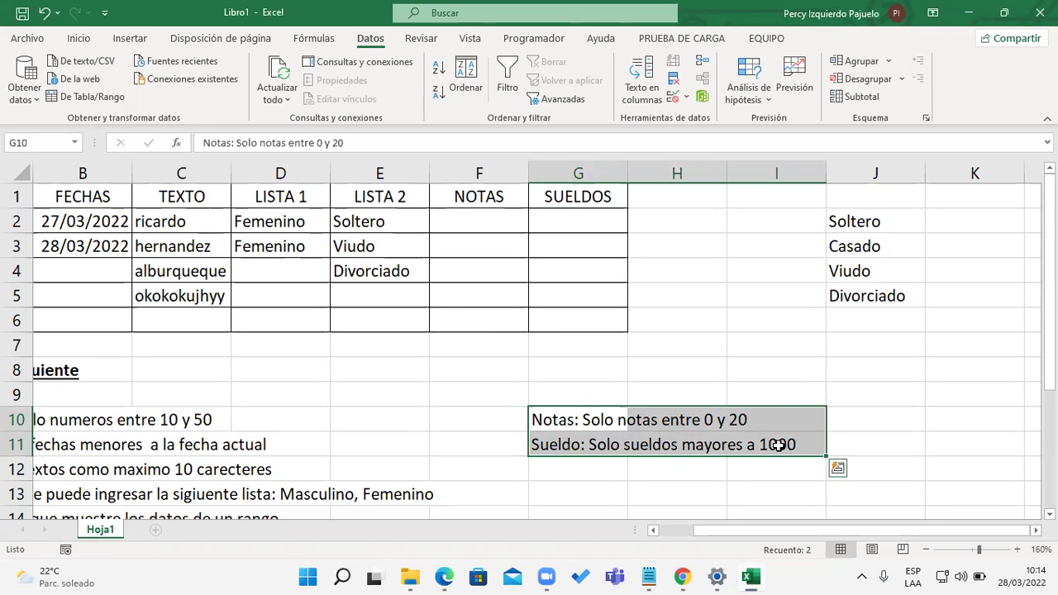
{"action": "left_click", "coordinate": [903, 423]}
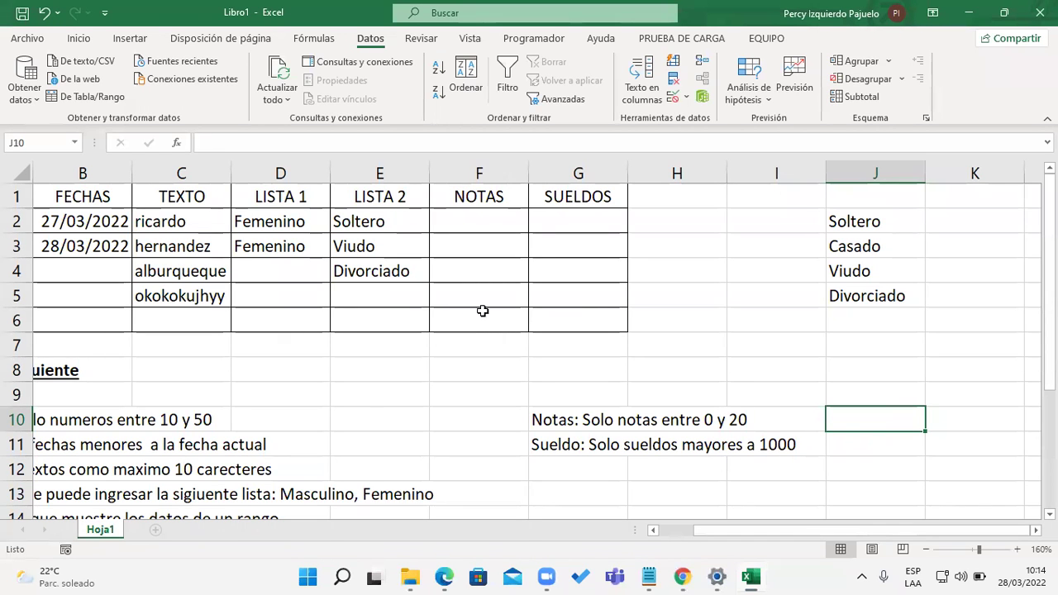
- Add a new sheet headed CATEGORIA, SUELDO and BONO in A1:C1
{"action": "left_click", "coordinate": [158, 530]}
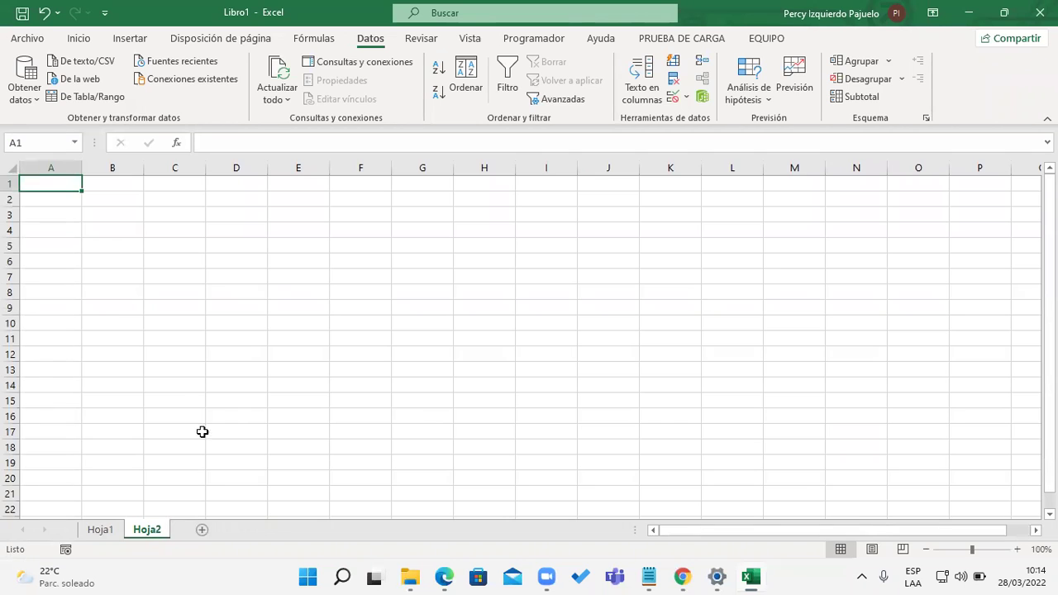
{"action": "scroll", "coordinate": [92, 283], "scroll_direction": "up", "scroll_amount": 1}
{"action": "scroll", "coordinate": [92, 282], "scroll_direction": "up", "scroll_amount": 2}
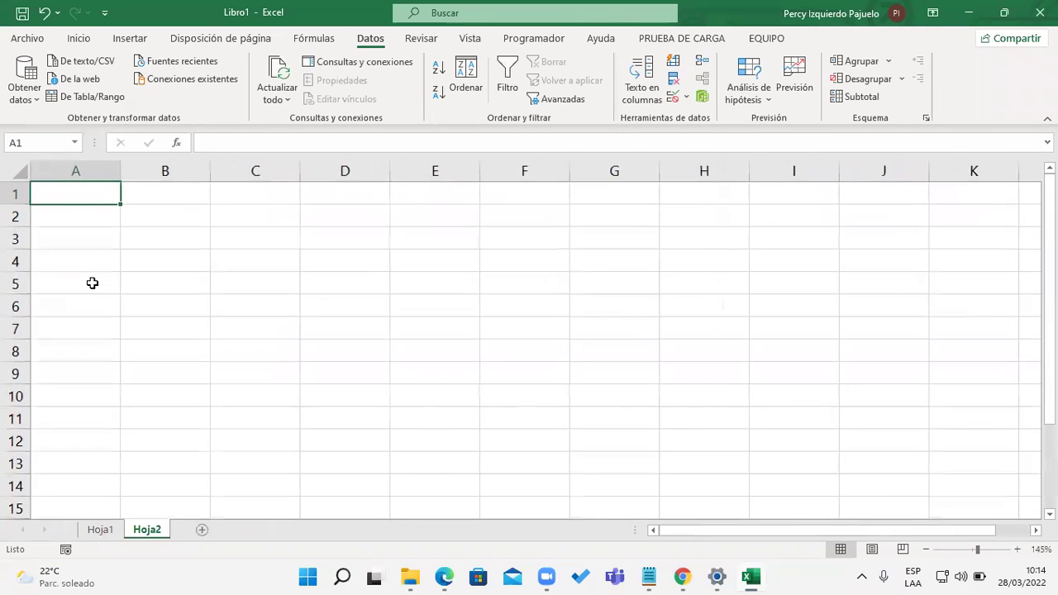
{"action": "scroll", "coordinate": [124, 290], "scroll_direction": "up", "scroll_amount": 1}
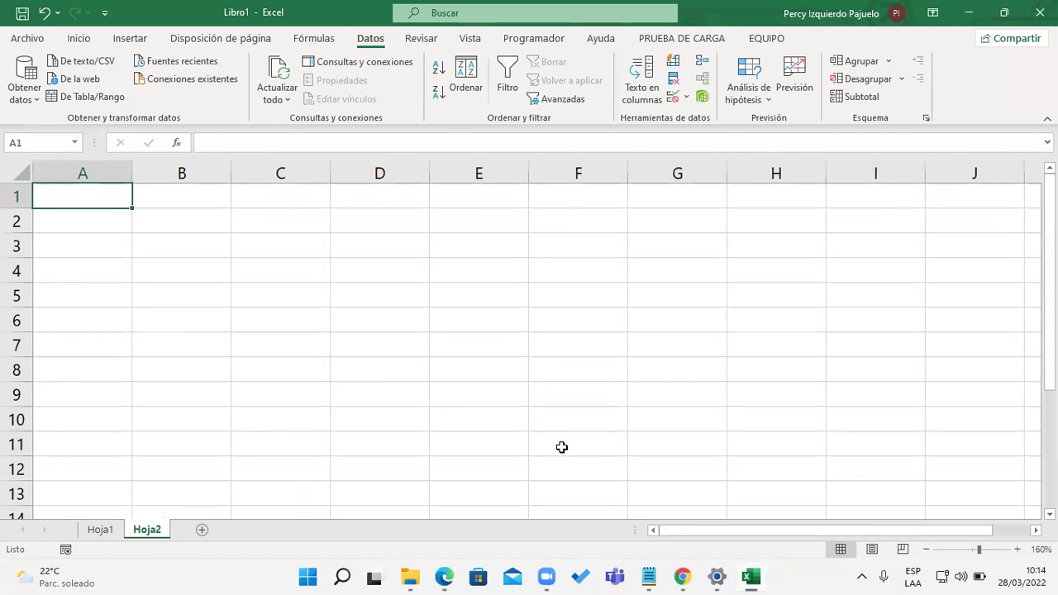
{"action": "type", "text": "CATEGORIA"}
{"action": "key", "text": "Tab"}
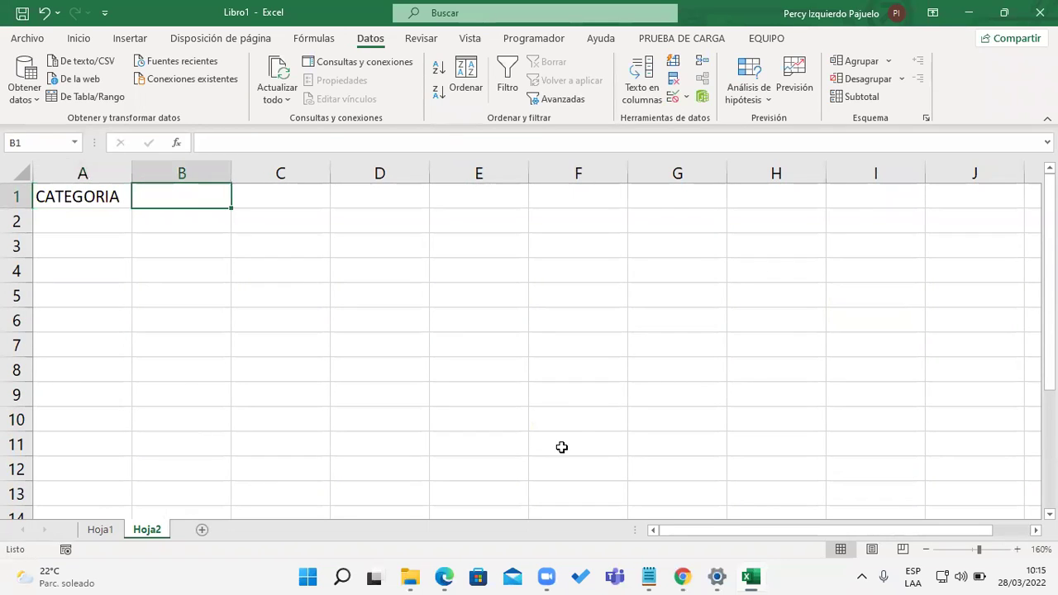
{"action": "type", "text": "SUELDO"}
{"action": "key", "text": "Tab"}
{"action": "type", "text": "BONO"}
{"action": "key", "text": "Return"}
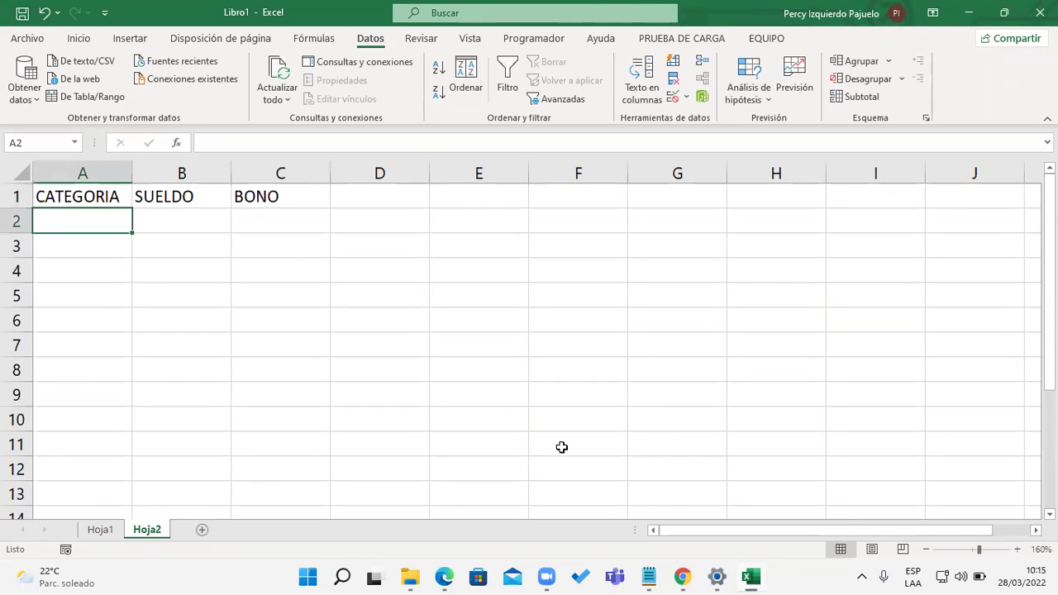
- Fill A2:A7 with alternating categories A and B, then narrow column A
{"action": "key", "text": "Right"}
{"action": "key", "text": "Down"}
{"action": "key", "text": "Down"}
{"action": "key", "text": "Down"}
{"action": "key", "text": "Down"}
{"action": "key", "text": "Left"}
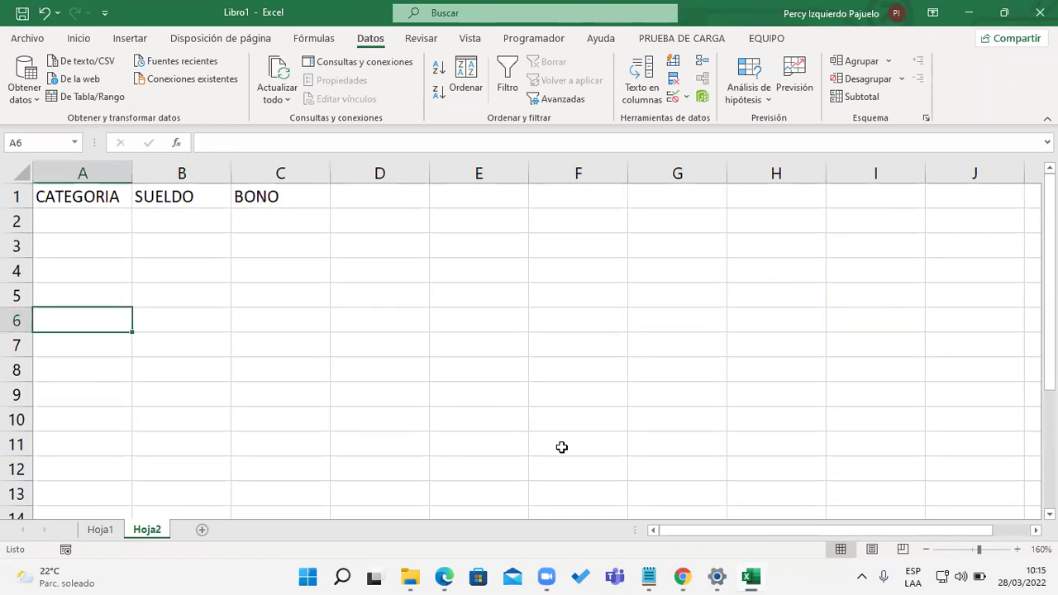
{"action": "key", "text": "Up"}
{"action": "key", "text": "Up"}
{"action": "key", "text": "Up"}
{"action": "key", "text": "Up"}
{"action": "type", "text": "A"}
{"action": "key", "text": "Return"}
{"action": "type", "text": "B"}
{"action": "key", "text": "Return"}
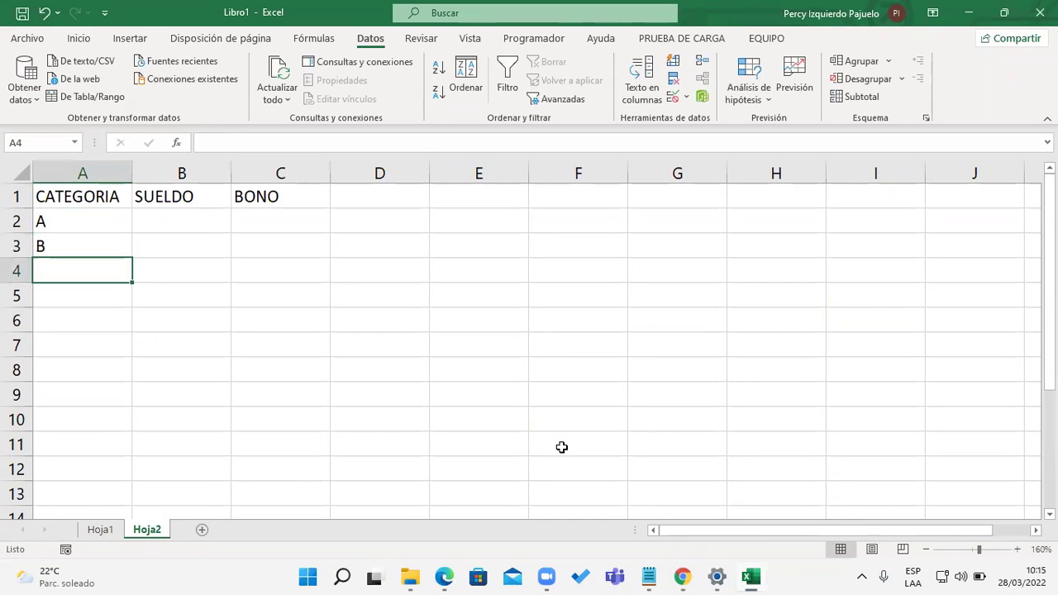
{"action": "type", "text": "A"}
{"action": "key", "text": "Return"}
{"action": "type", "text": "B"}
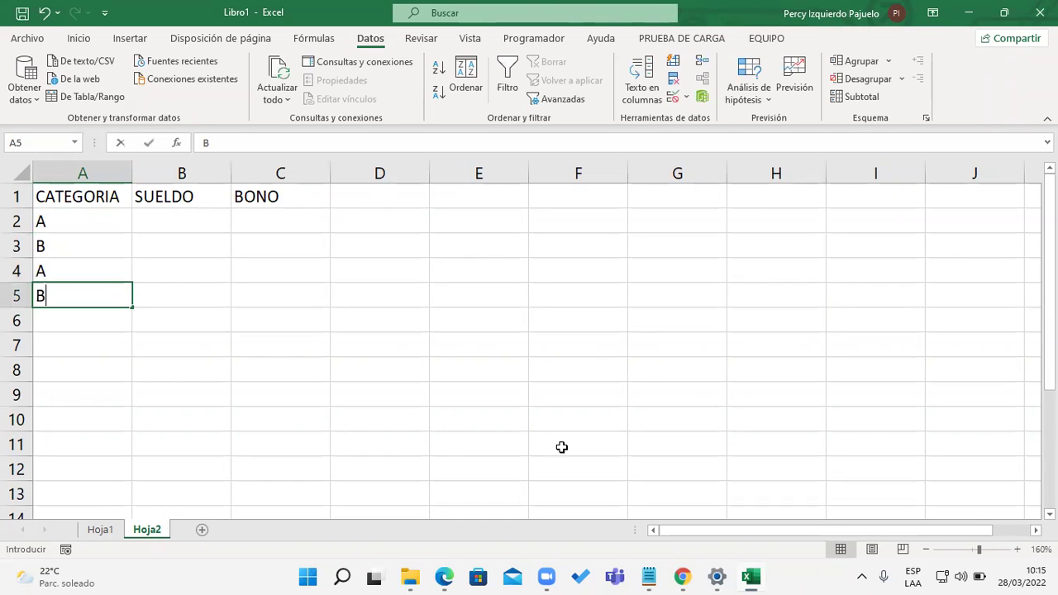
{"action": "key", "text": "Return"}
{"action": "type", "text": "A"}
{"action": "key", "text": "Return"}
{"action": "type", "text": "B"}
{"action": "key", "text": "Return"}
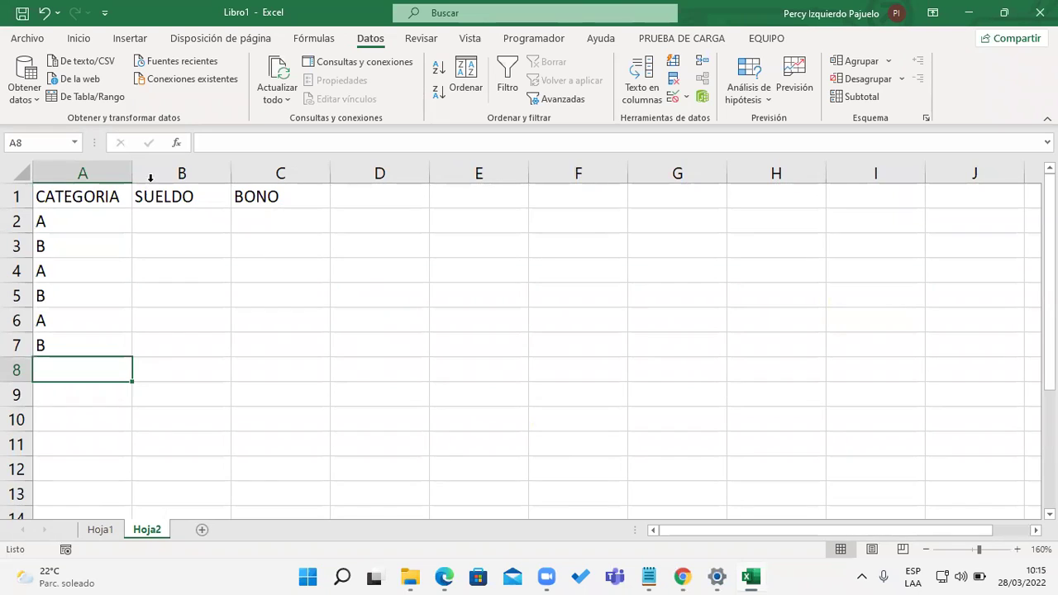
{"action": "left_click_drag", "start_coordinate": [133, 169], "coordinate": [123, 169]}
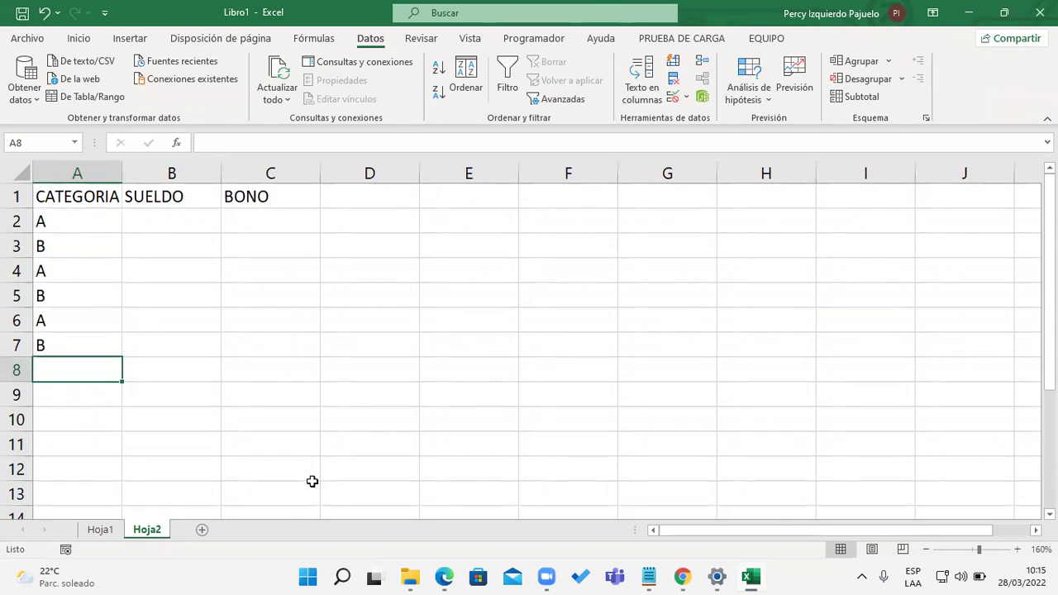
- Scroll through the notes on Hoja1, then return to Hoja2
{"action": "left_click", "coordinate": [102, 529]}
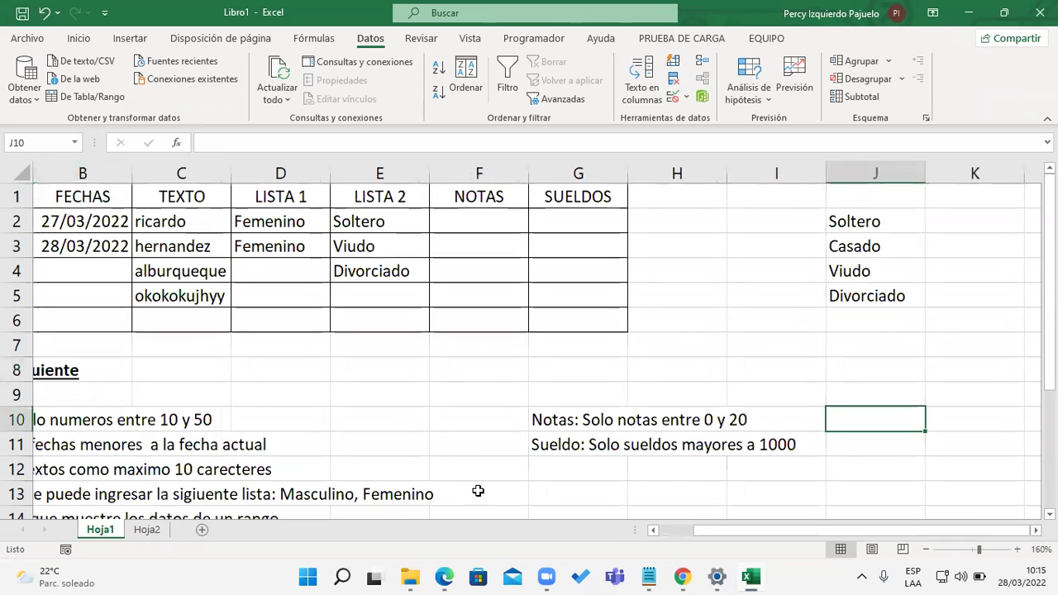
{"action": "scroll", "coordinate": [515, 435], "scroll_direction": "down", "scroll_amount": 1}
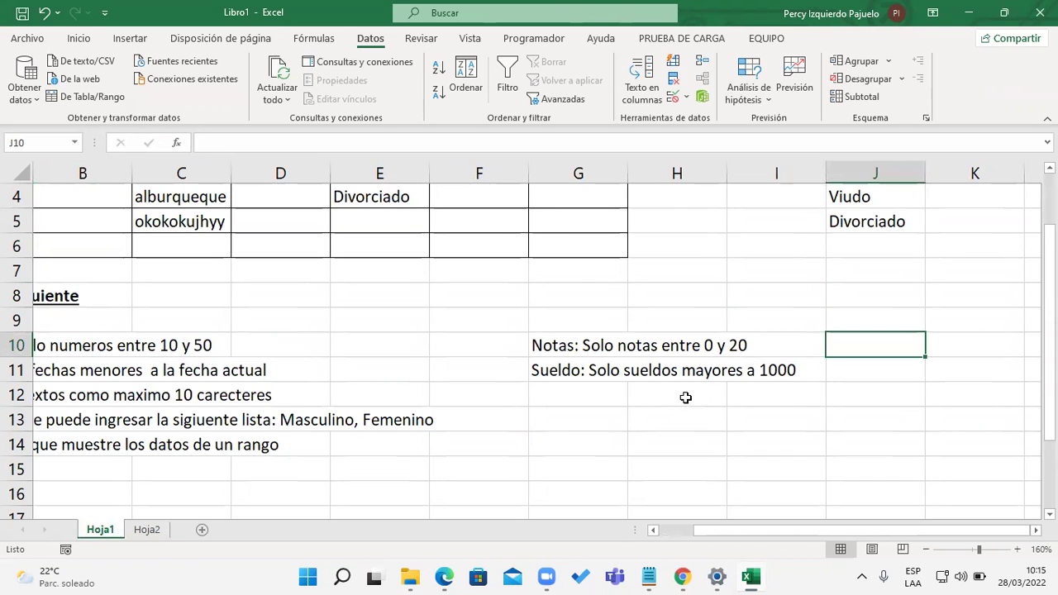
{"action": "scroll", "coordinate": [632, 403], "scroll_direction": "up", "scroll_amount": 1}
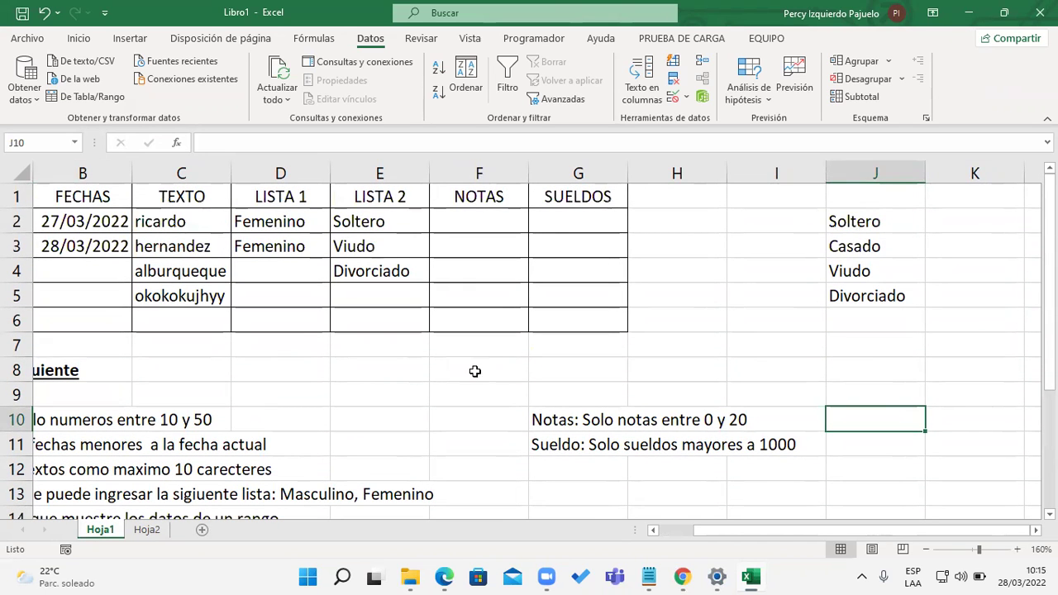
{"action": "left_click", "coordinate": [148, 529]}
{"action": "left_click", "coordinate": [449, 445]}
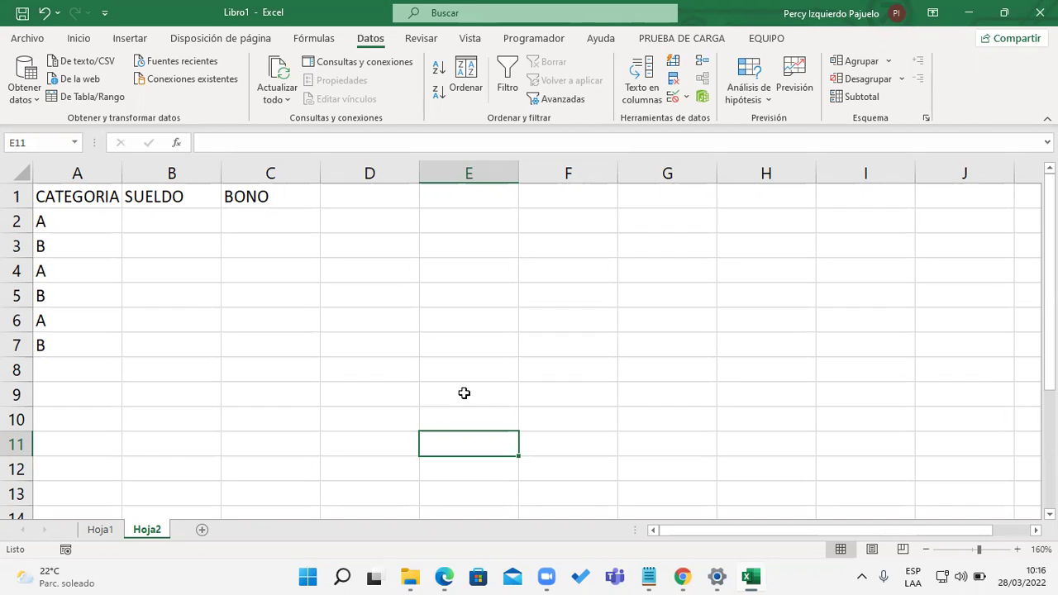
{"action": "left_click", "coordinate": [205, 231]}
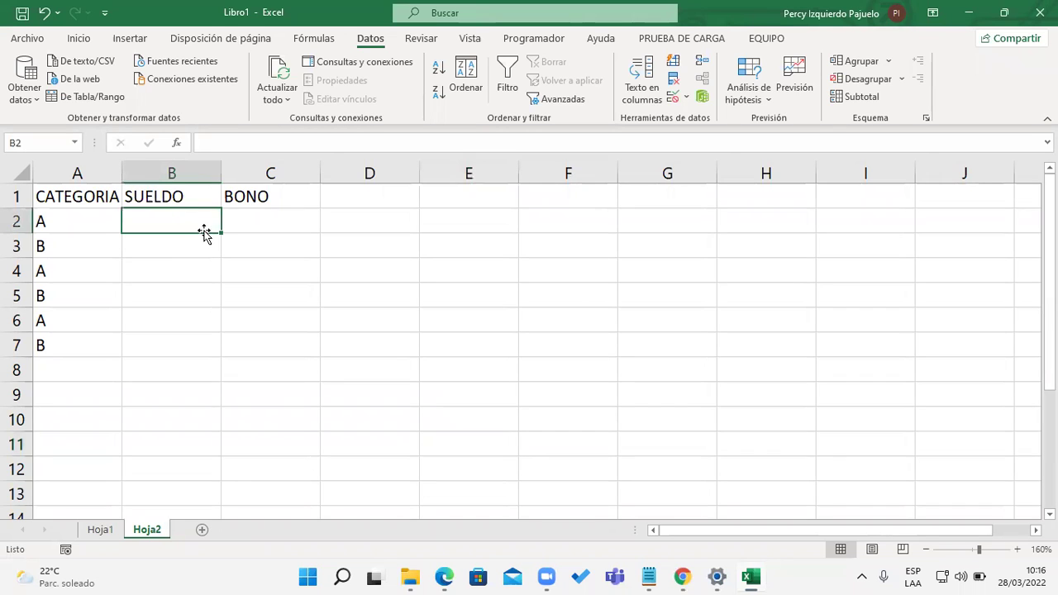
{"action": "left_click", "coordinate": [99, 394]}
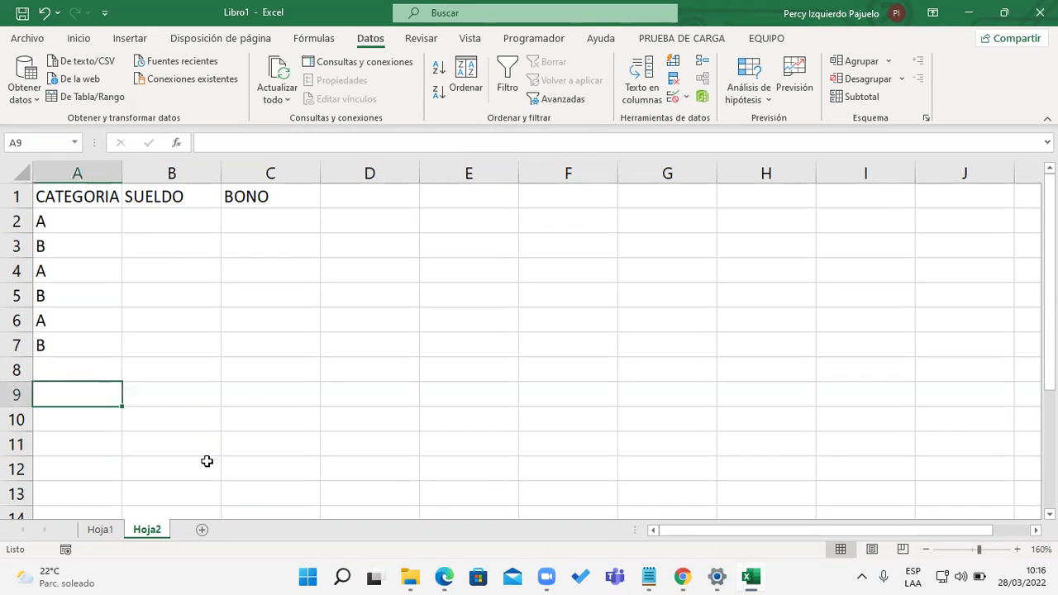
- Complete the A9 note 'Sueldo = Si tiene categoria "A" su sueldo es 2000 y … "B" … 1800', then return to Notepad
{"action": "type", "text": "Sueldo = Si tiene categoria \"A\" su s"}
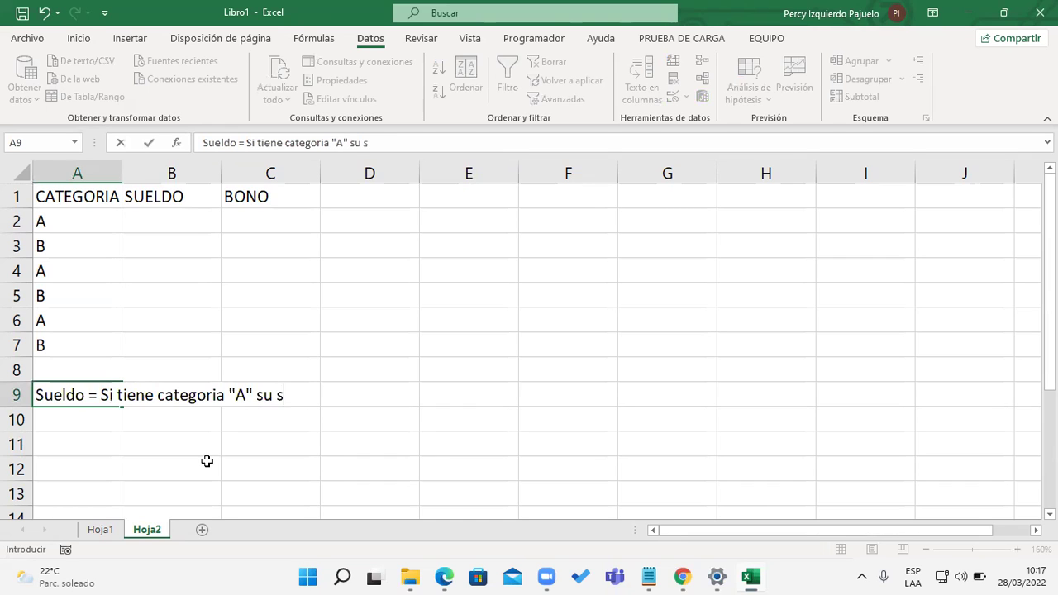
{"action": "type", "text": "ueldo es "}
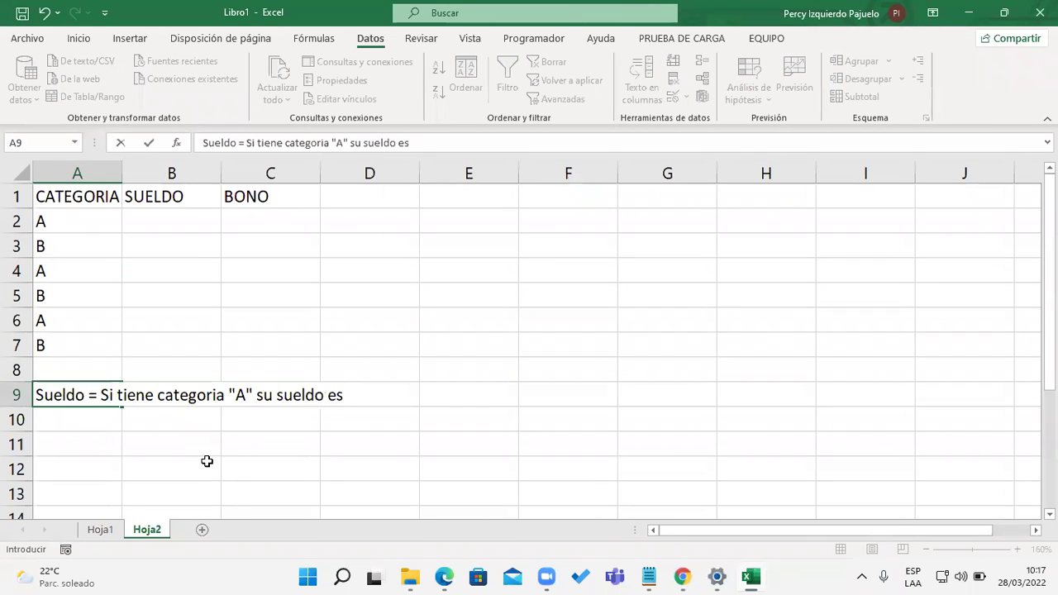
{"action": "type", "text": "2000 y"}
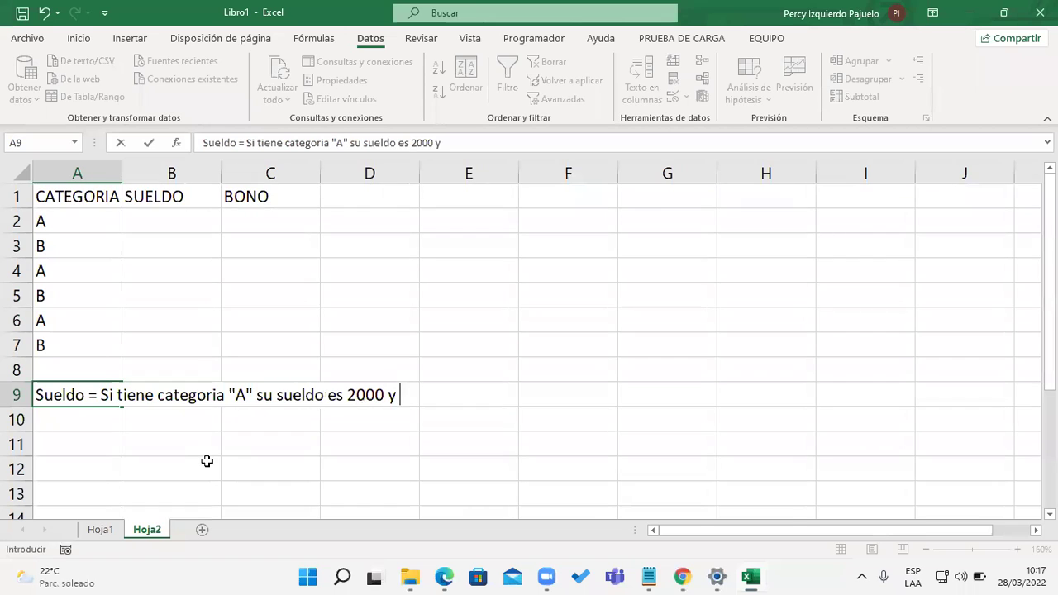
{"action": "type", "text": " tiene categoria "}
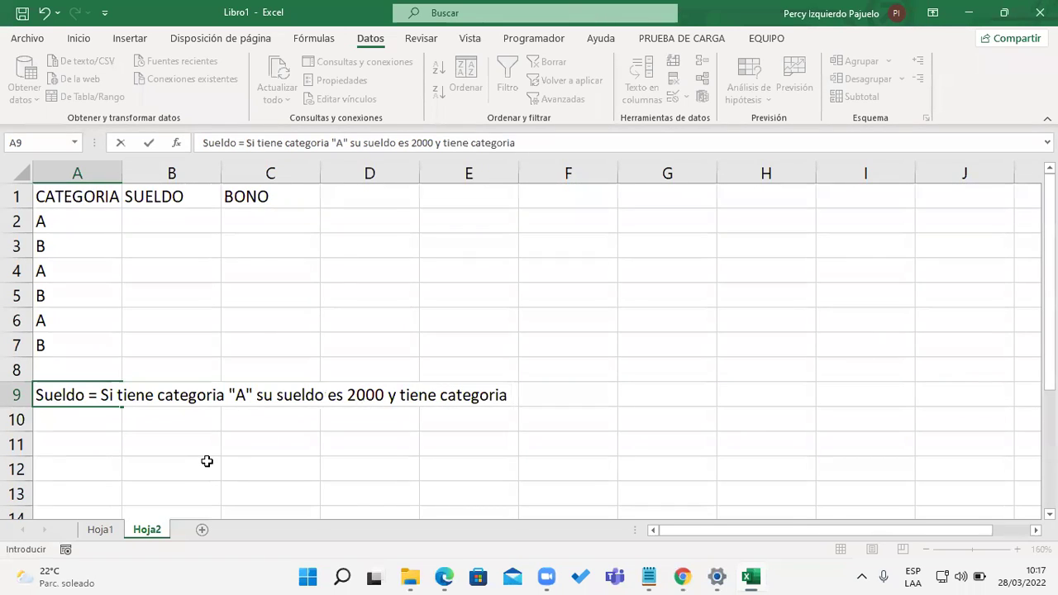
{"action": "type", "text": "\"B\" su sueldo es "}
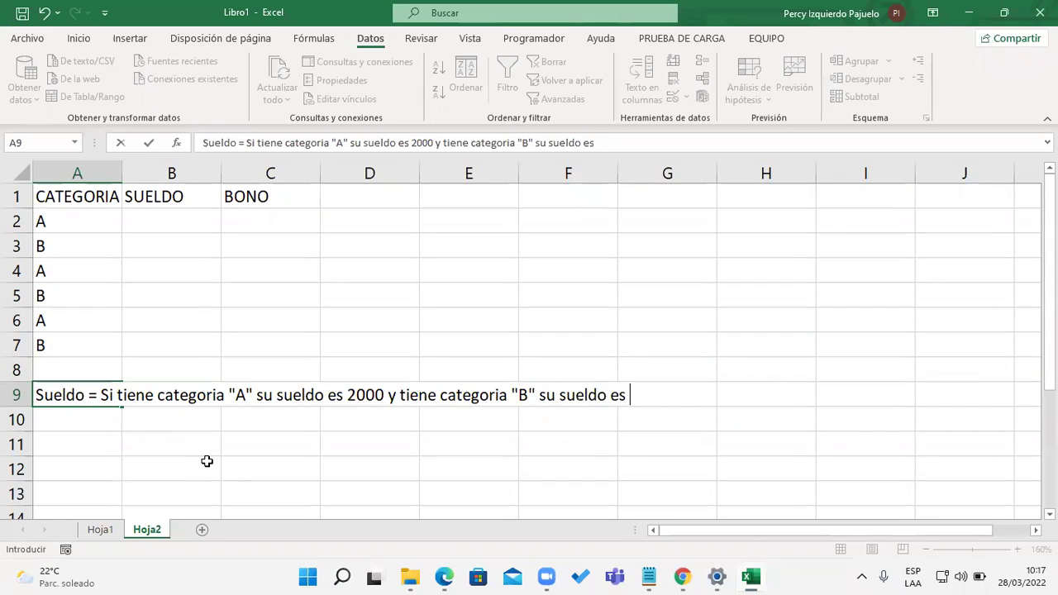
{"action": "type", "text": "1800"}
{"action": "key", "text": "Return"}
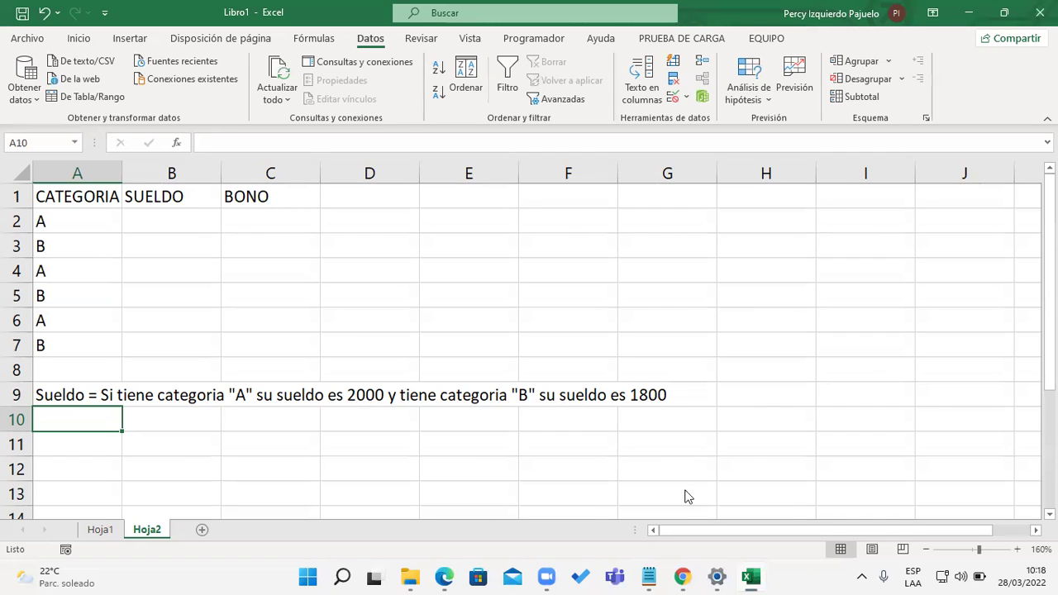
{"action": "key", "text": "alt+Tab"}
- Add the heading FUNCION CONDICIONAL SI with a dashed underline beneath it
{"action": "scroll", "coordinate": [295, 369], "scroll_direction": "down", "scroll_amount": 1}
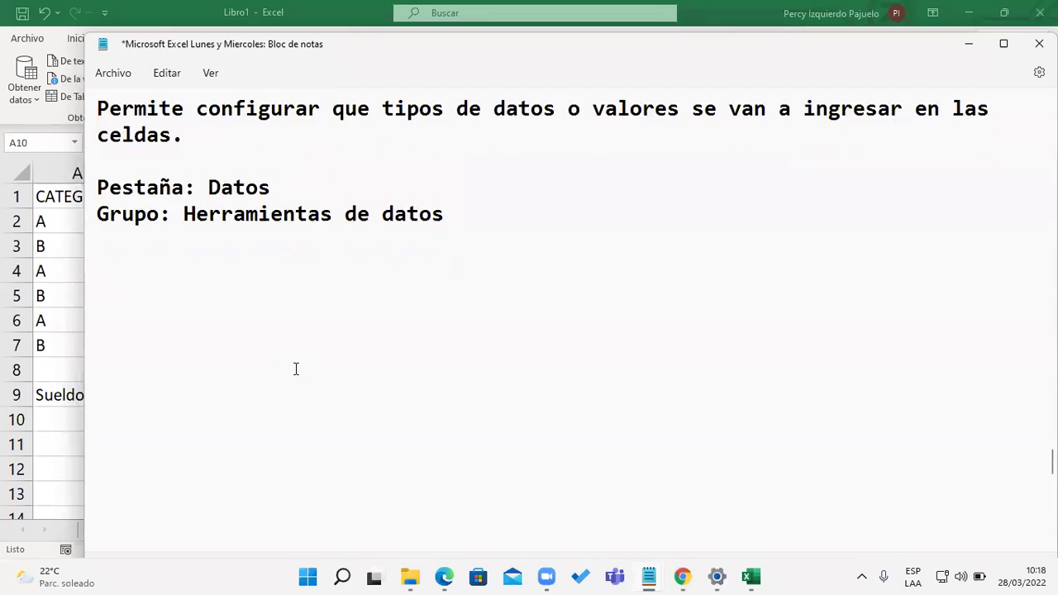
{"action": "scroll", "coordinate": [305, 366], "scroll_direction": "up", "scroll_amount": 1}
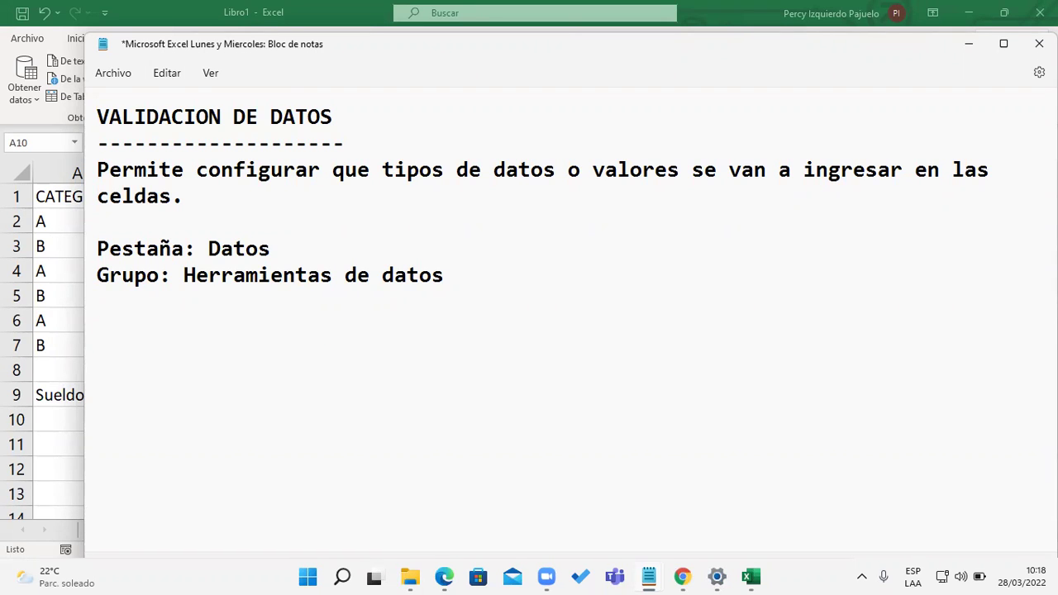
{"action": "type", "text": "FUNCION C"}
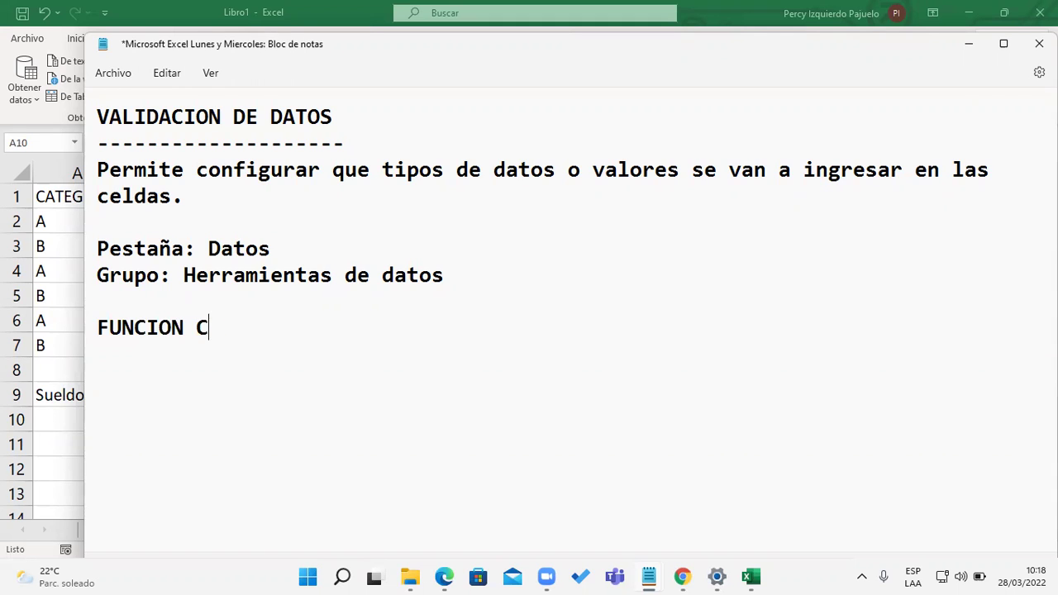
{"action": "type", "text": "ONDICIONAL SI"}
{"action": "key", "text": "Return"}
{"action": "type", "text": "-----------------------"}
{"action": "key", "text": "Return"}
- Write 'Permite realizar todo tipo de calculo según la condicion o prueba logica colocada en la funcion.'
{"action": "type", "text": "Permite realizar todo tipo de calculo de"}
{"action": "key", "text": "BackSpace"}
{"action": "key", "text": "BackSpace"}
{"action": "type", "text": "según la condicion o prueba logica "}
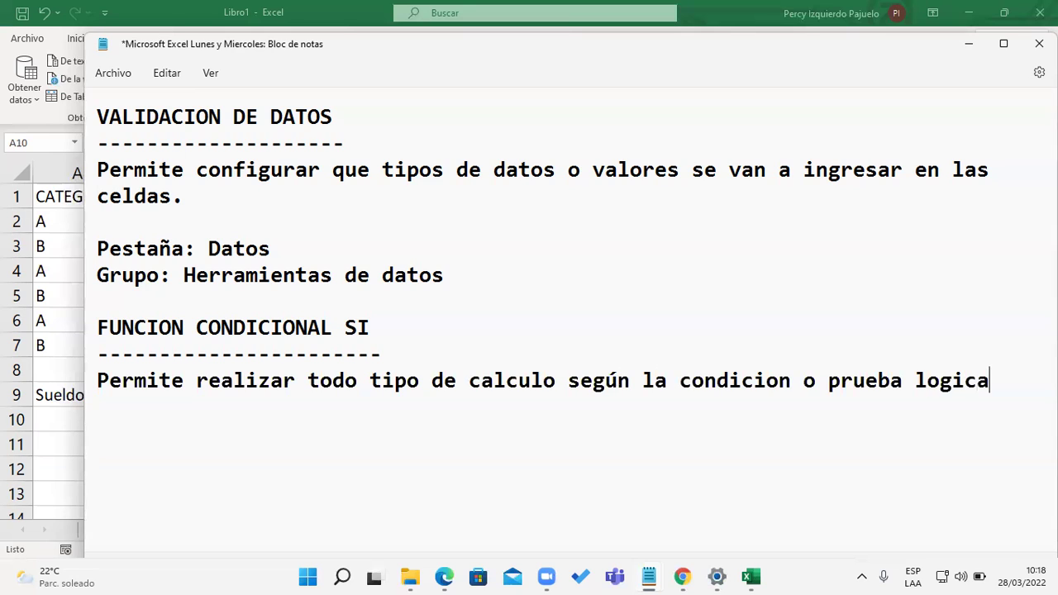
{"action": "type", "text": "colocada en la funcion."}
{"action": "key", "text": "Return"}
{"action": "key", "text": "Return"}
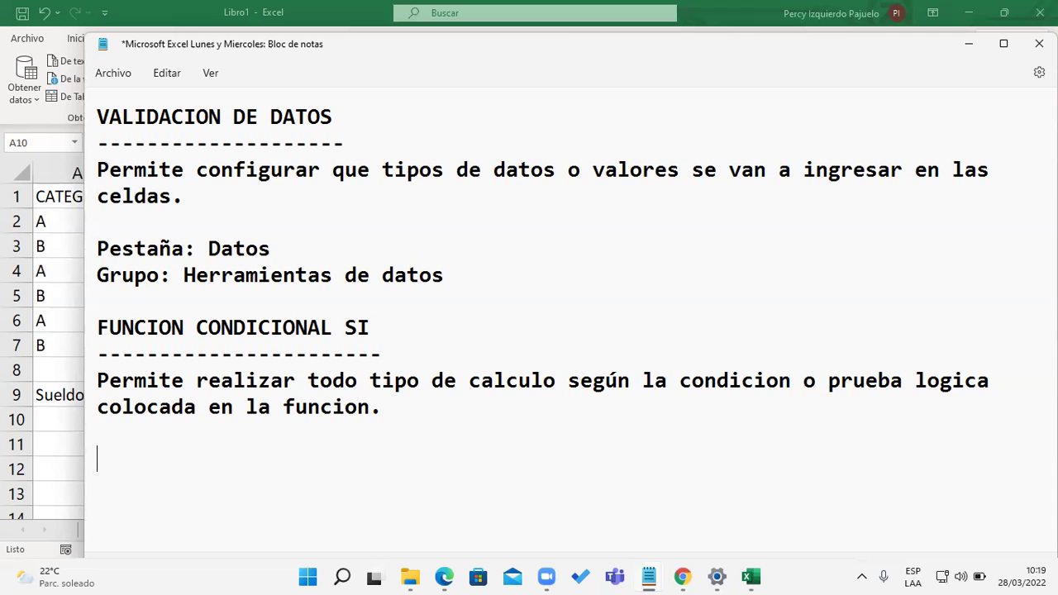
{"action": "key", "text": "BackSpace"}
- Write the lines 'Si la prueba logica es verdadero…' and 'Si la prueba logica es falso…' for true and false cases
{"action": "type", "text": "Si"}
{"action": "type", "text": " la prueba logica"}
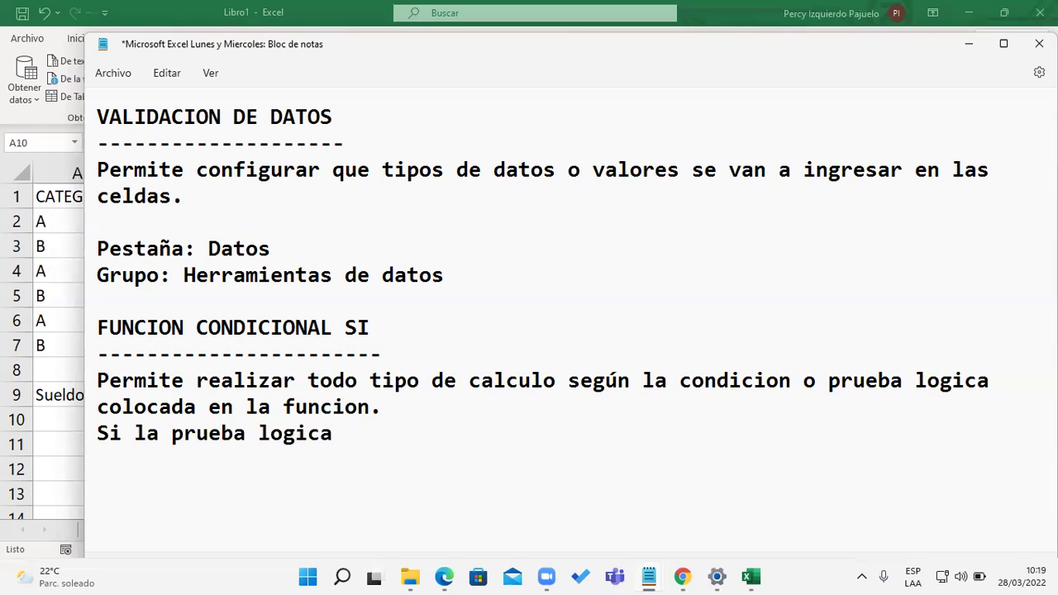
{"action": "type", "text": " es verdadero se ejecuta "}
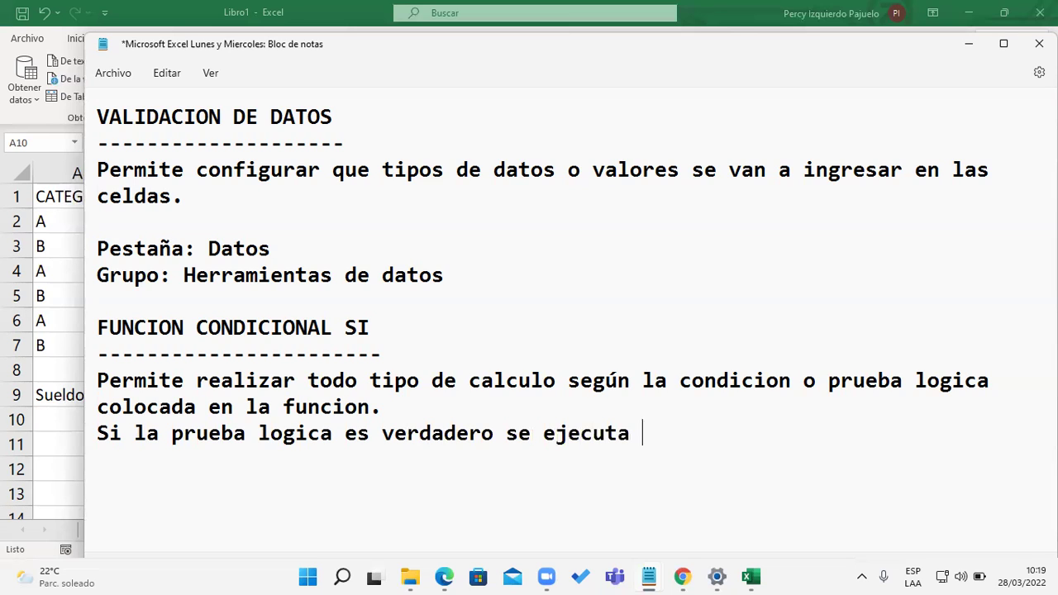
{"action": "type", "text": "la "}
{"action": "type", "text": "parte verdadera de la funcion"}
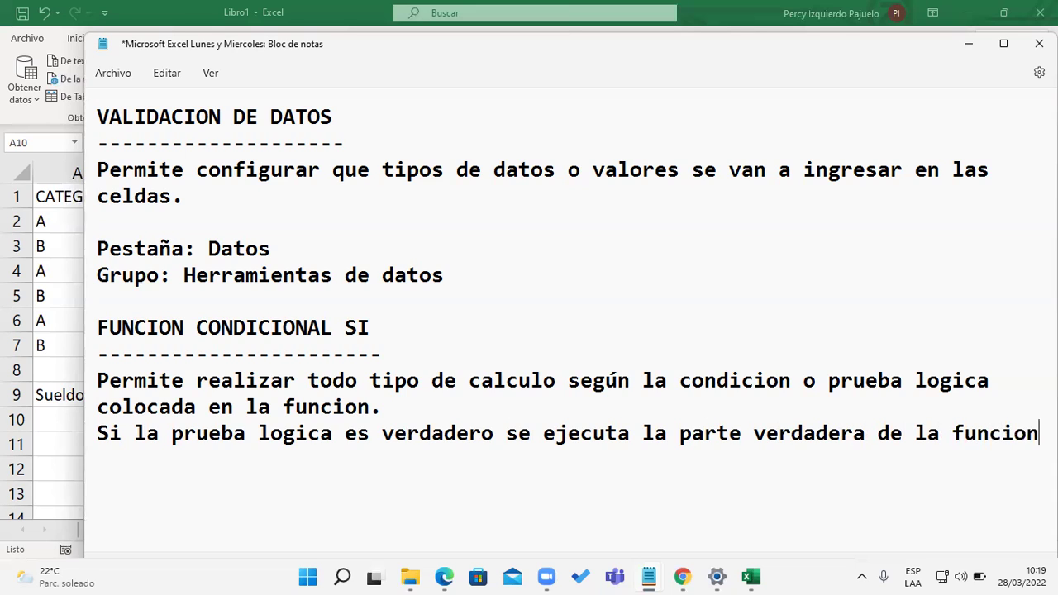
{"action": "key", "text": "Return"}
{"action": "type", "text": "Si la prueba logica es falso se ejecuta la parate fa"}
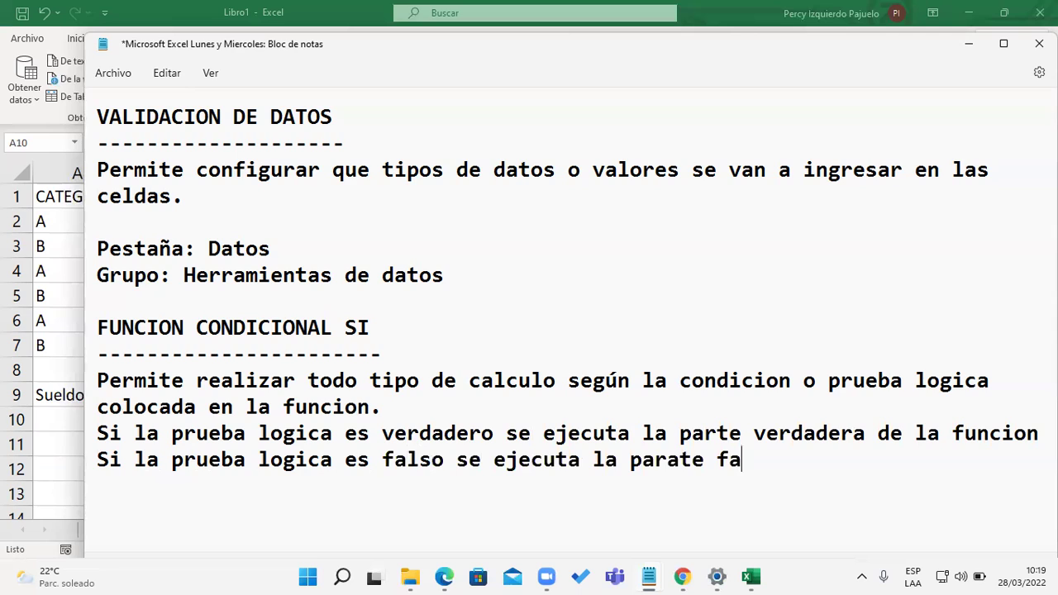
{"action": "type", "text": "lsa de la "}
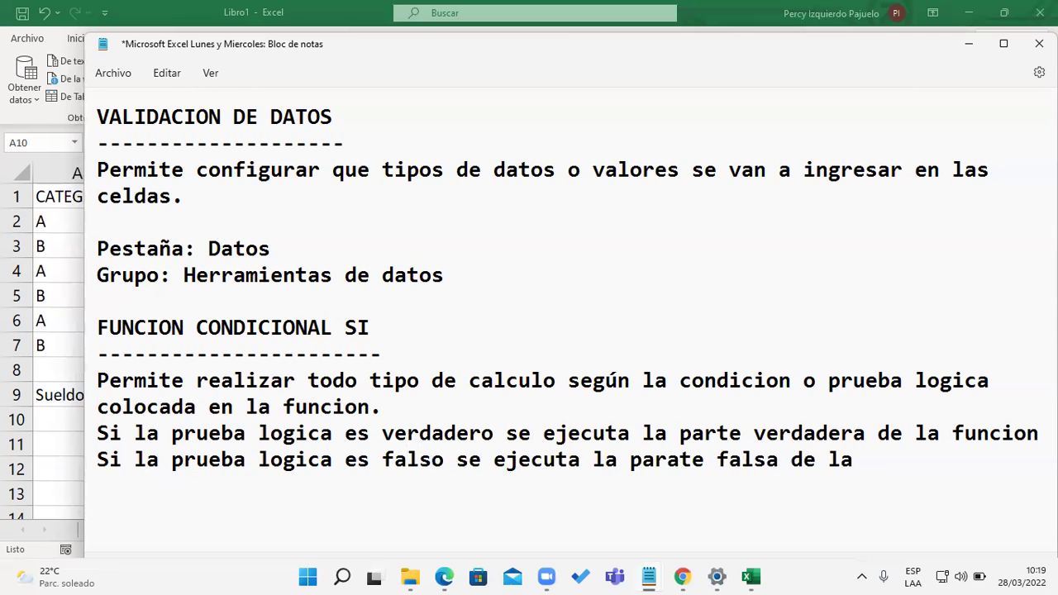
{"action": "type", "text": "funcion"}
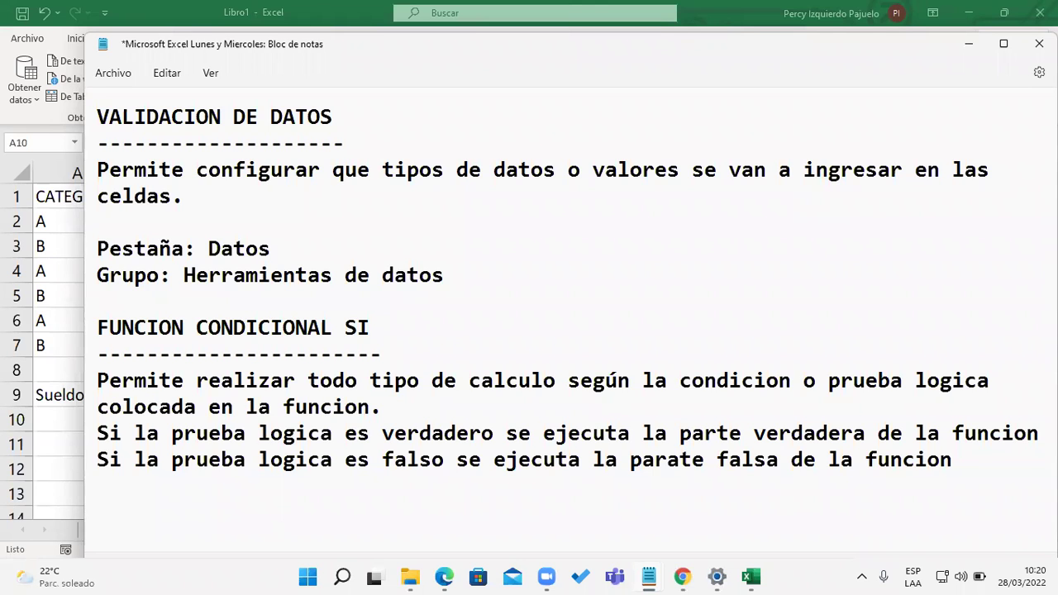
- Write =SI(Prueba_logica;Si_verdad;Si_falso) after a blank line and highlight the Prueba_logica and Si_verdad arguments
{"action": "key", "text": "Return"}
{"action": "scroll", "coordinate": [150, 441], "scroll_direction": "down", "scroll_amount": 1}
{"action": "key", "text": "Return"}
{"action": "type", "text": "=SI(Prueba"}
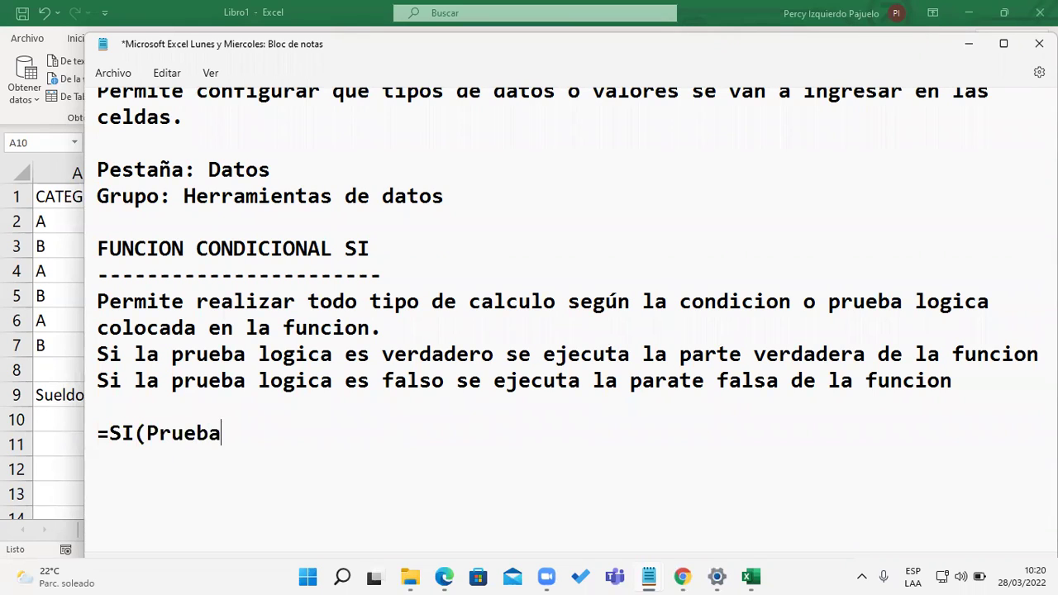
{"action": "type", "text": "_logica;Si_verdad;"}
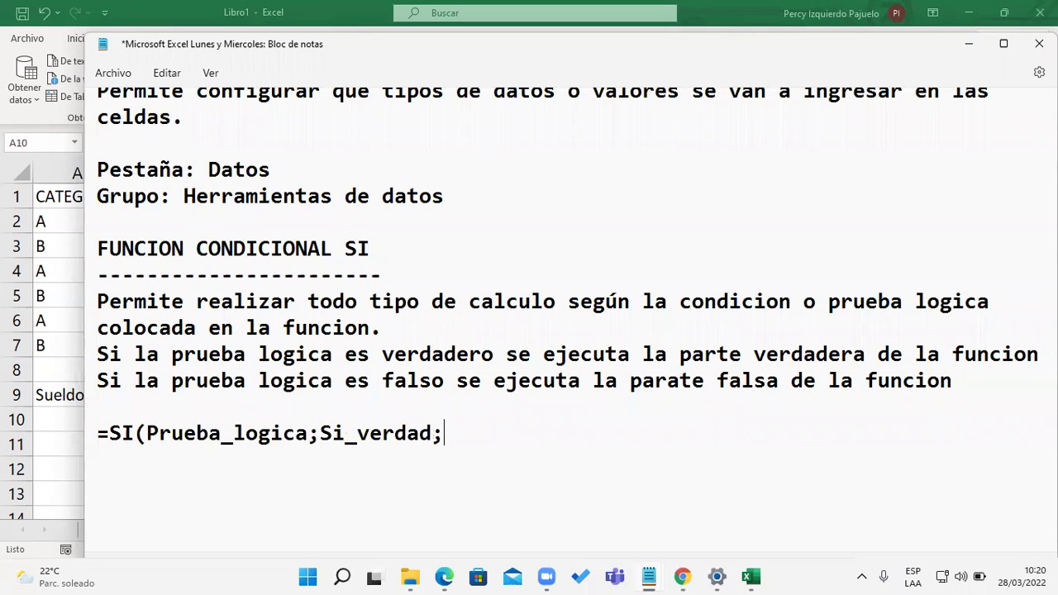
{"action": "type", "text": "Si"}
{"action": "type", "text": "_faslso"}
{"action": "key", "text": "BackSpace"}
{"action": "key", "text": "BackSpace"}
{"action": "key", "text": "BackSpace"}
{"action": "key", "text": "BackSpace"}
{"action": "type", "text": "lso)"}
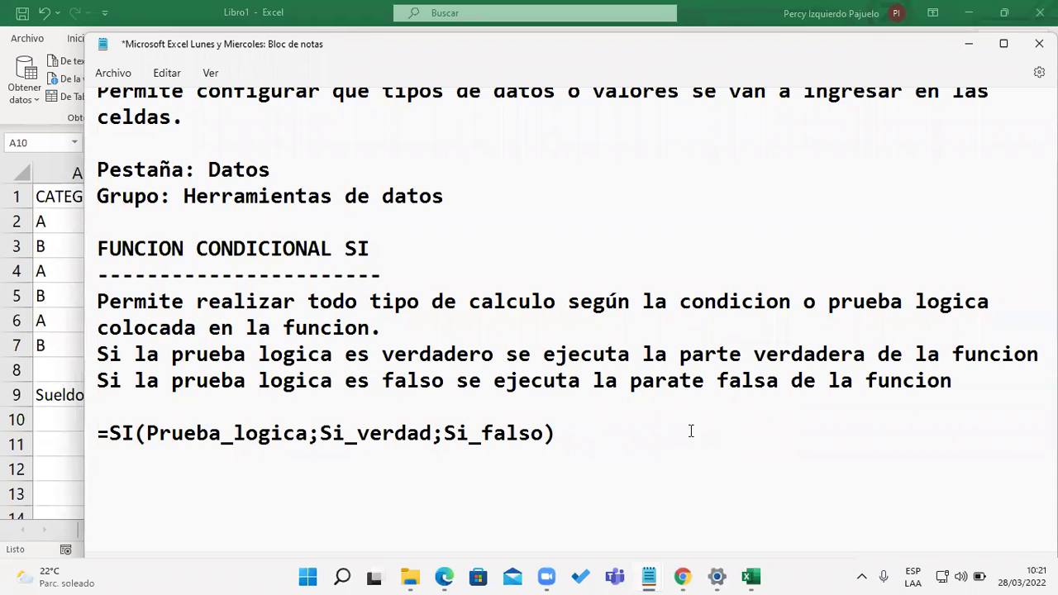
{"action": "left_click_drag", "start_coordinate": [309, 433], "coordinate": [148, 439]}
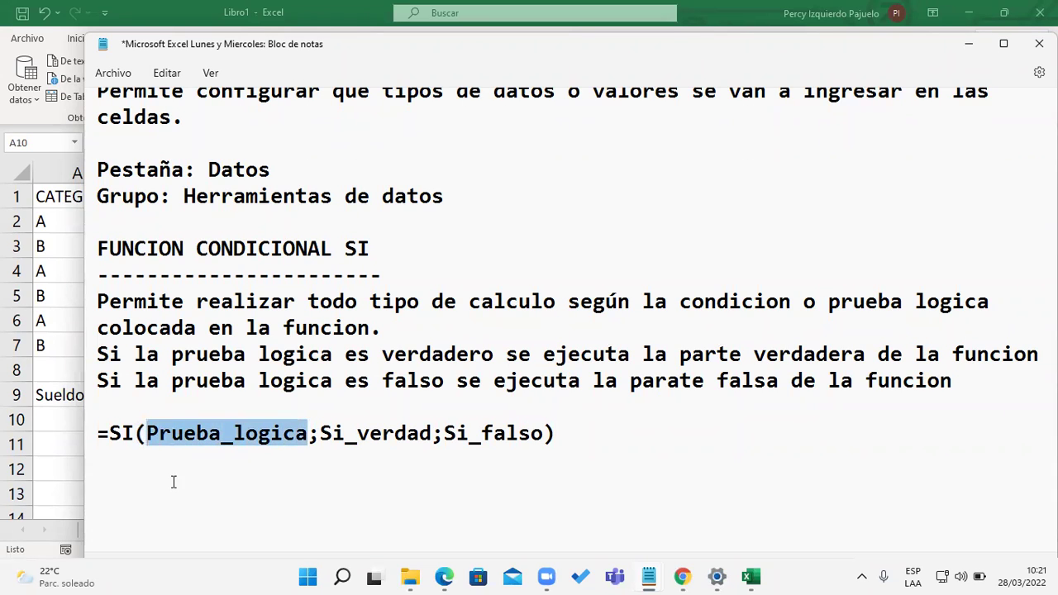
{"action": "left_click_drag", "start_coordinate": [322, 432], "coordinate": [430, 434]}
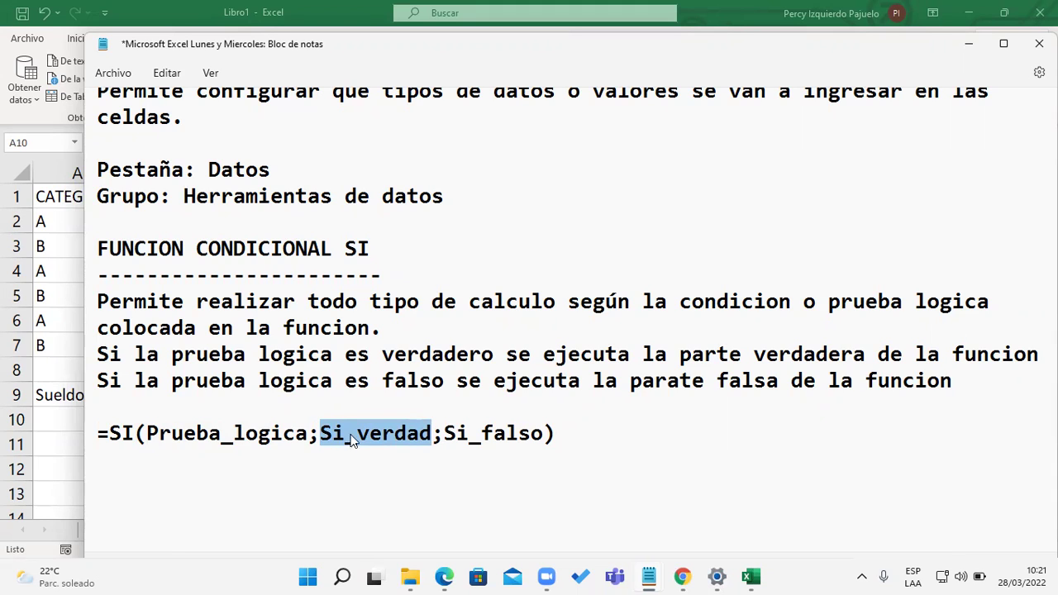
{"action": "mouse_move", "coordinate": [307, 433]}
{"action": "left_mouse_down"}
{"action": "mouse_move", "coordinate": [122, 433]}
{"action": "mouse_move", "coordinate": [146, 435]}
{"action": "left_mouse_up"}
{"action": "left_click_drag", "start_coordinate": [444, 433], "coordinate": [542, 433]}
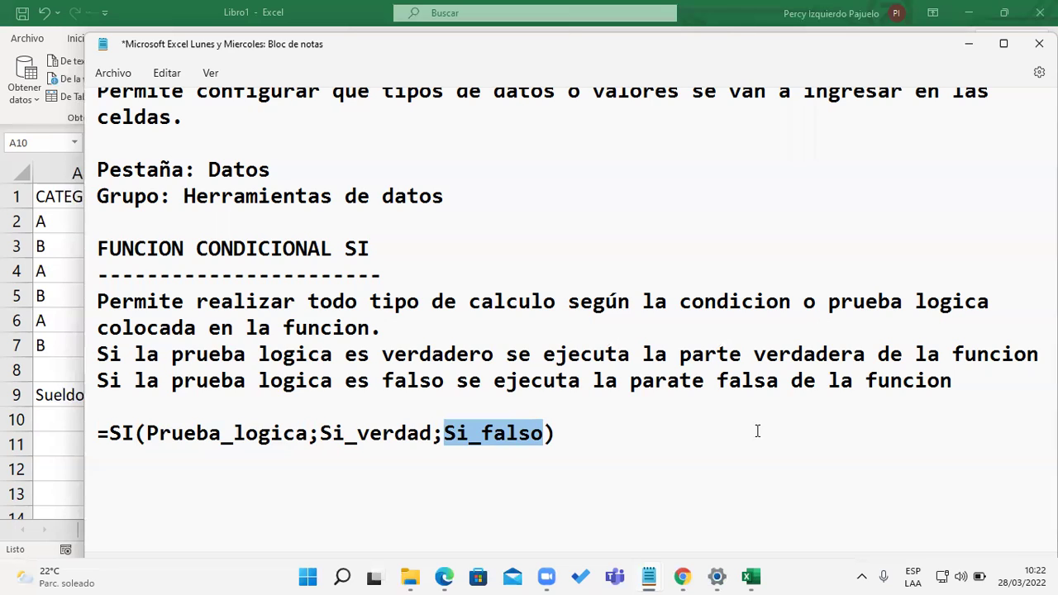
{"action": "left_click", "coordinate": [319, 431]}
{"action": "left_click_drag", "start_coordinate": [319, 430], "coordinate": [431, 430]}
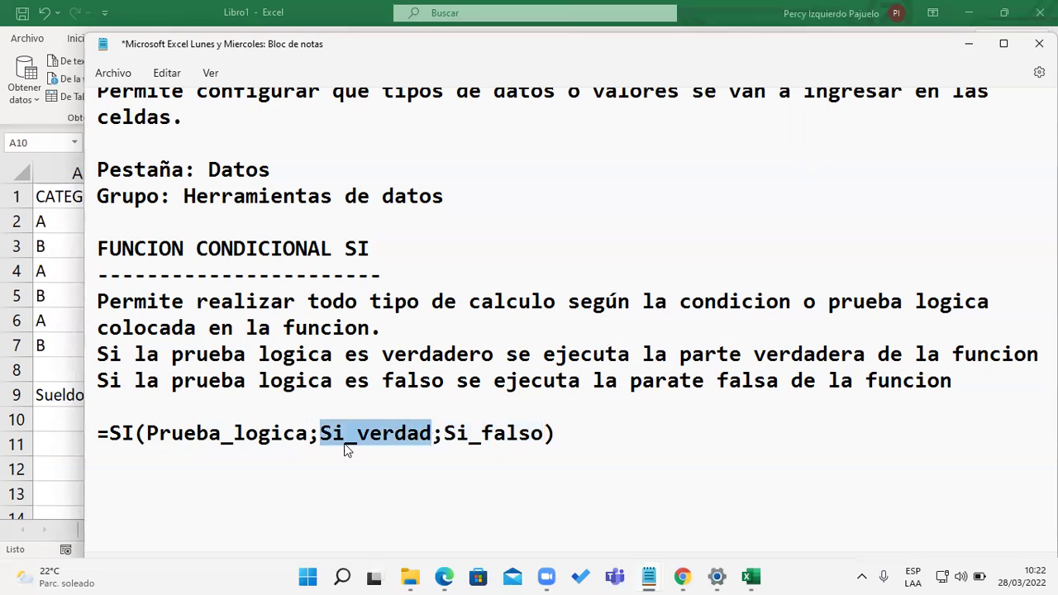
{"action": "left_click_drag", "start_coordinate": [308, 431], "coordinate": [147, 433]}
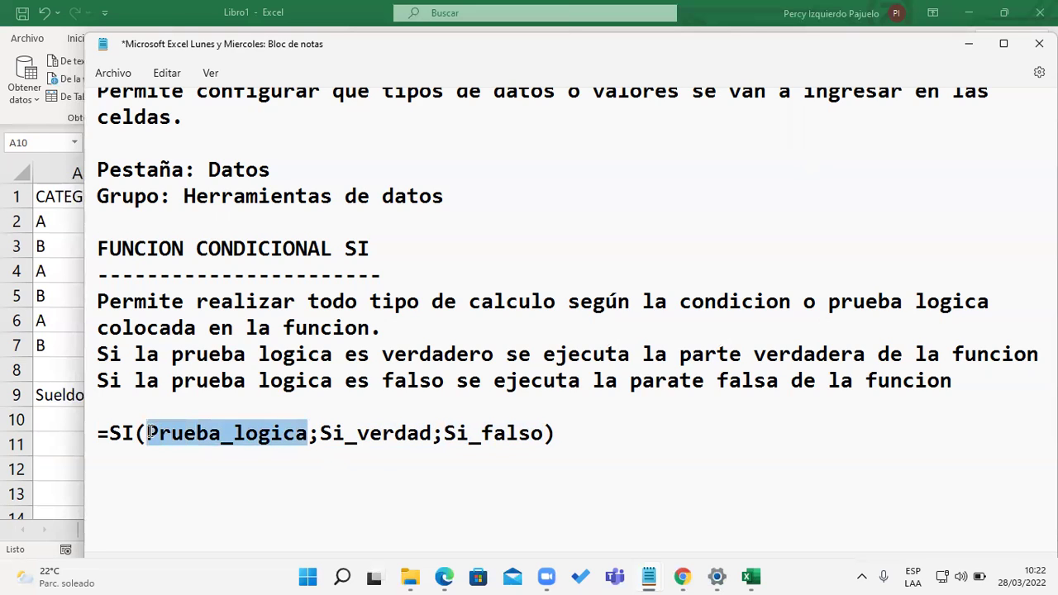
{"action": "left_click_drag", "start_coordinate": [444, 430], "coordinate": [543, 432]}
- List the operators =,>,<,>=,<=,<> below the syntax and remove the line's leading indent
{"action": "left_click", "coordinate": [385, 455]}
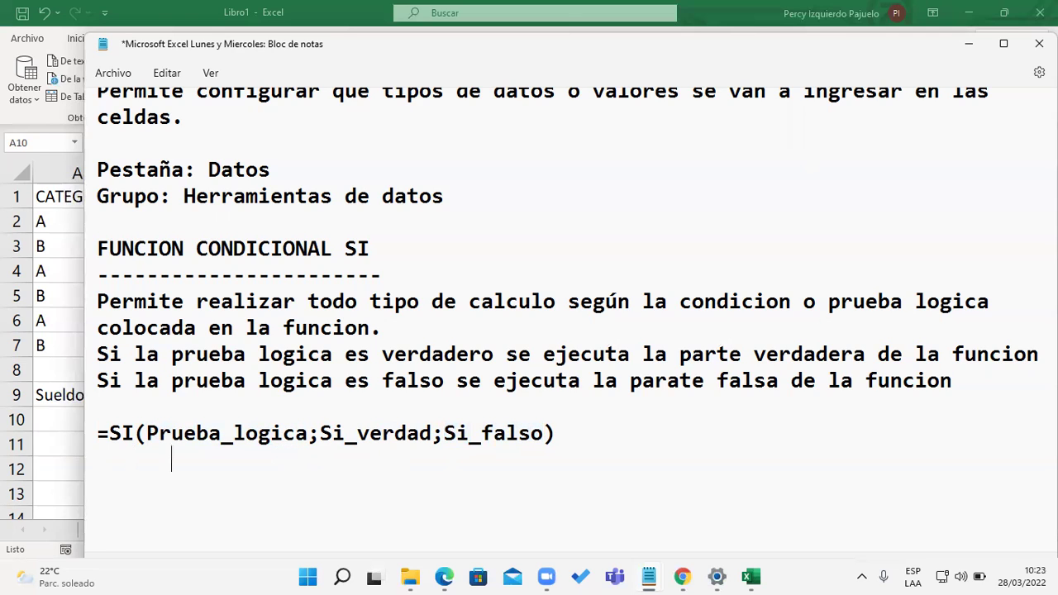
{"action": "type", "text": "="}
{"action": "type", "text": ","}
{"action": "type", "text": ">,"}
{"action": "type", "text": "<,>=,<=<"}
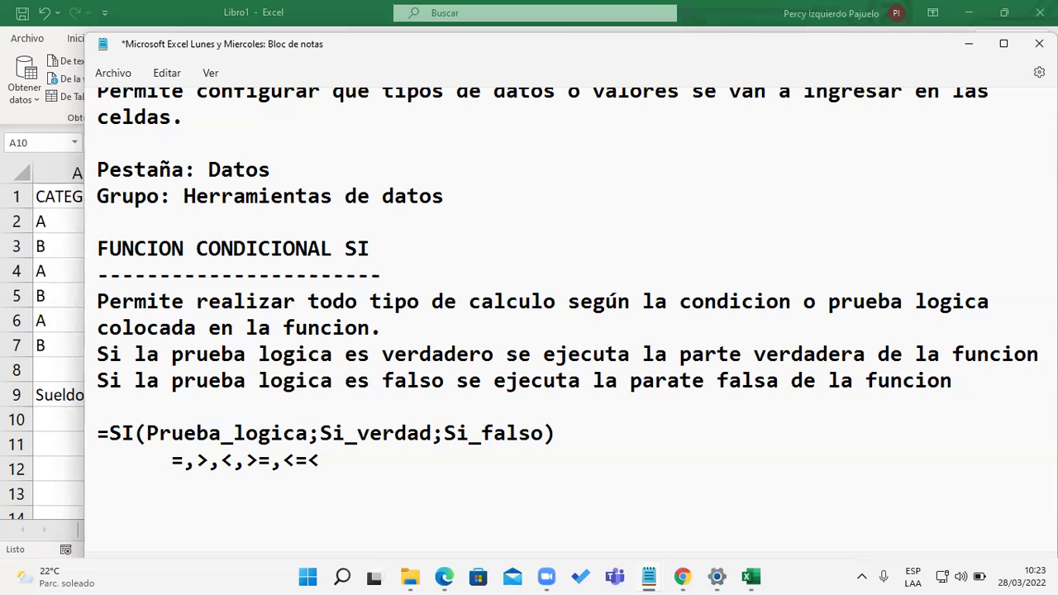
{"action": "key", "text": "BackSpace"}
{"action": "type", "text": ","}
{"action": "type", "text": "<>"}
{"action": "left_click", "coordinate": [168, 471]}
{"action": "key", "text": "BackSpace"}
{"action": "key", "text": "BackSpace"}
{"action": "key", "text": "BackSpace"}
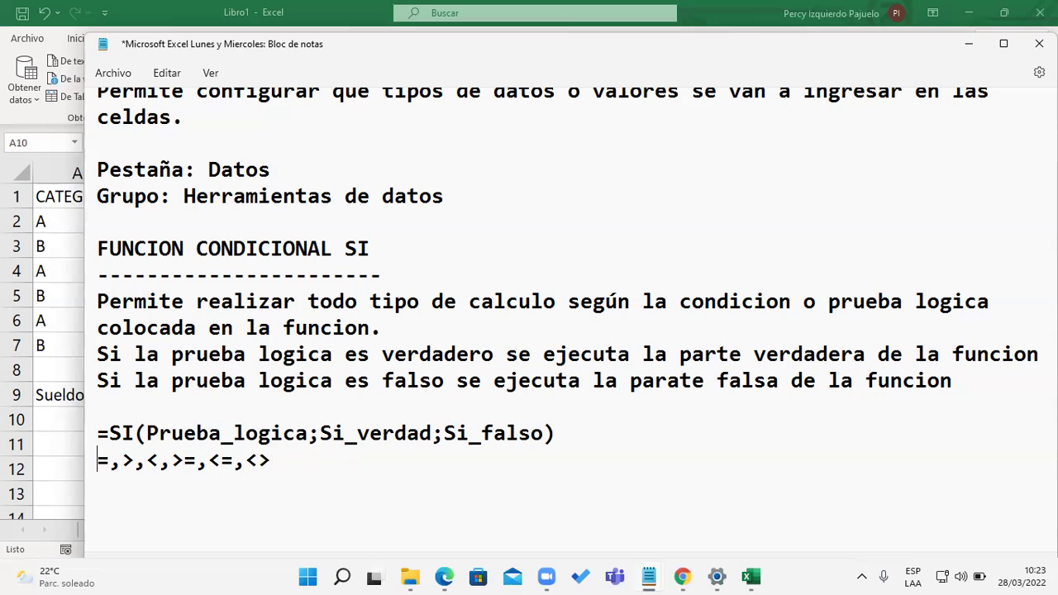
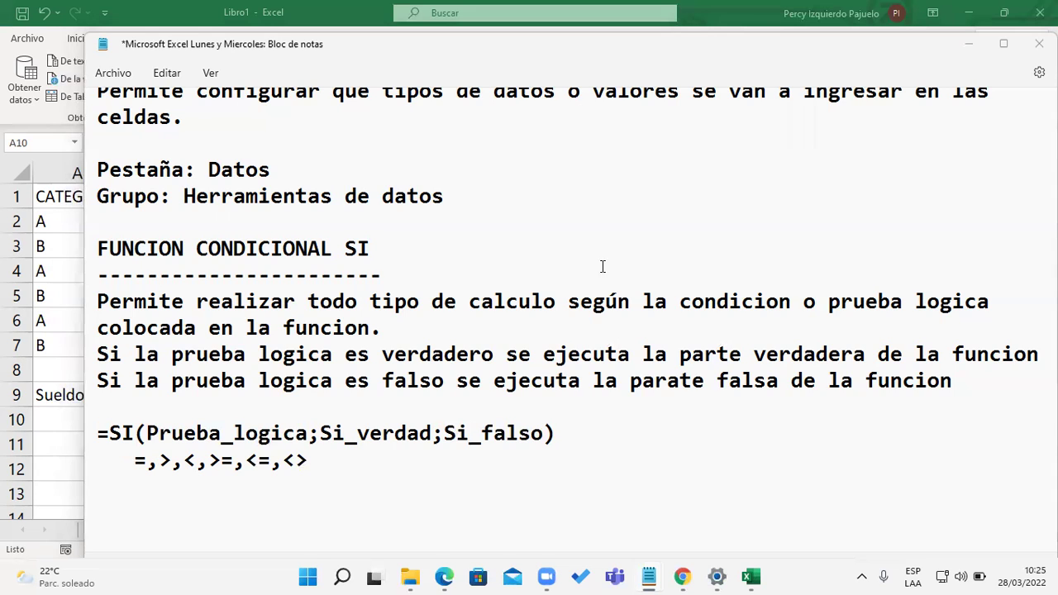
- Finish reviewing the SI function notes in Notepad and return to the Excel workbook
{"action": "left_click", "coordinate": [532, 372]}
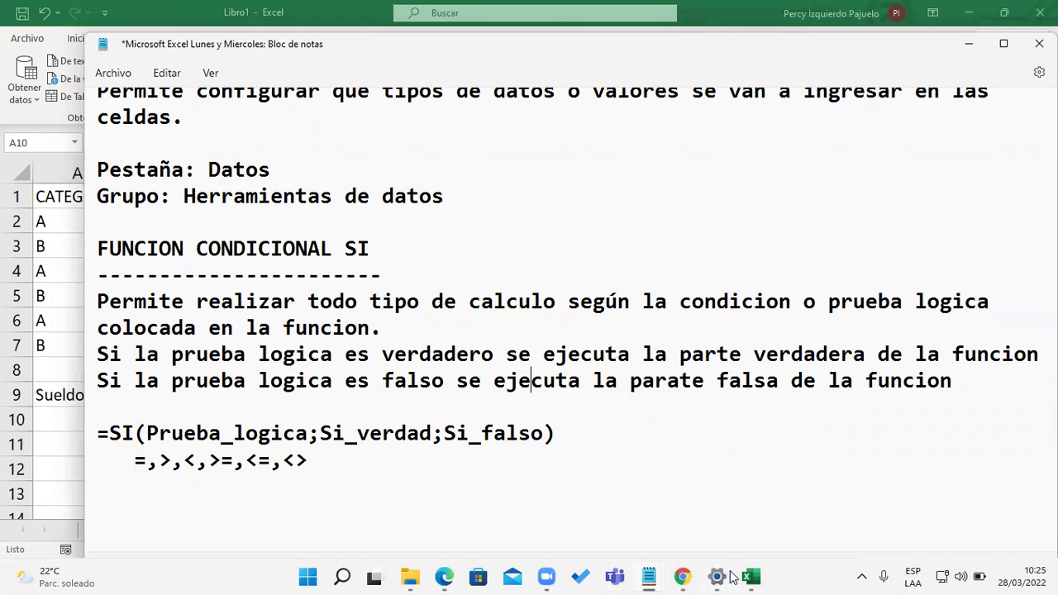
{"action": "left_click", "coordinate": [750, 576]}
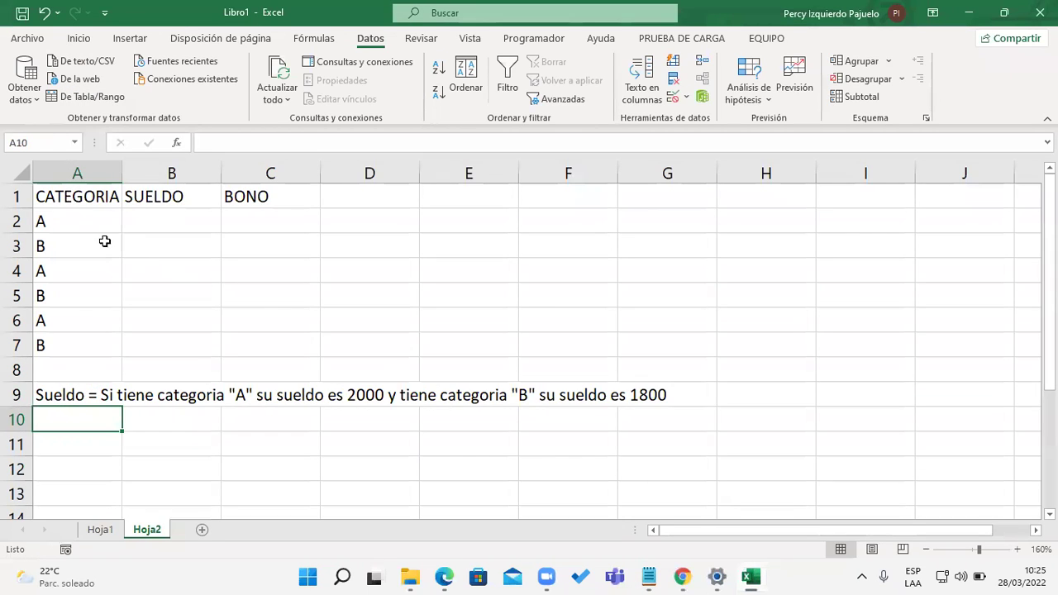
- Edit the A9 note to read 'su sueldo es 2000, si tiene categoria "B"'
{"action": "left_click", "coordinate": [65, 219]}
{"action": "left_click", "coordinate": [204, 224]}
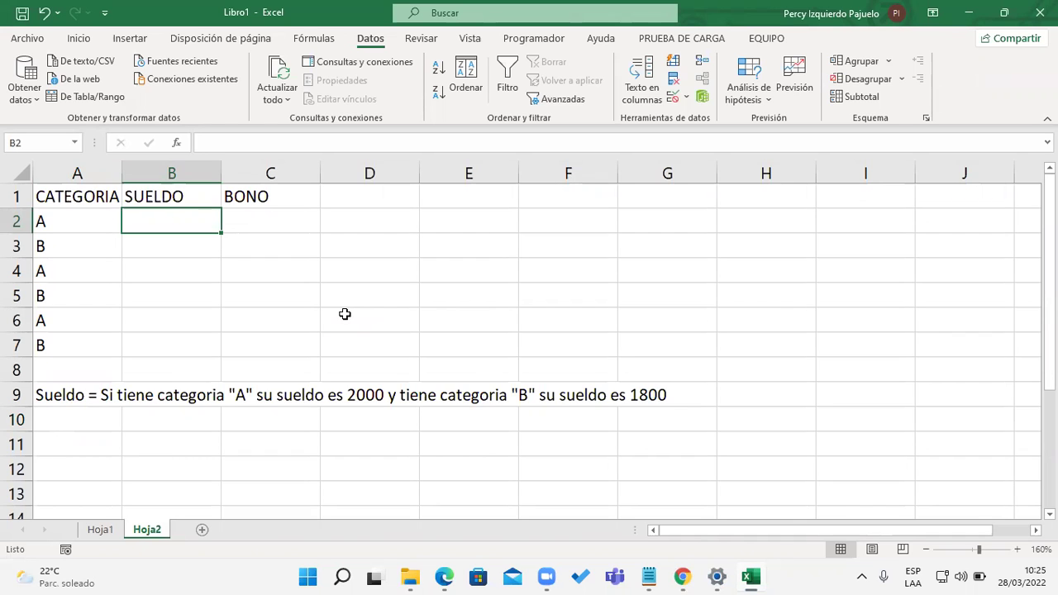
{"action": "left_click", "coordinate": [405, 399]}
{"action": "left_click", "coordinate": [307, 434]}
{"action": "double_click", "coordinate": [91, 395]}
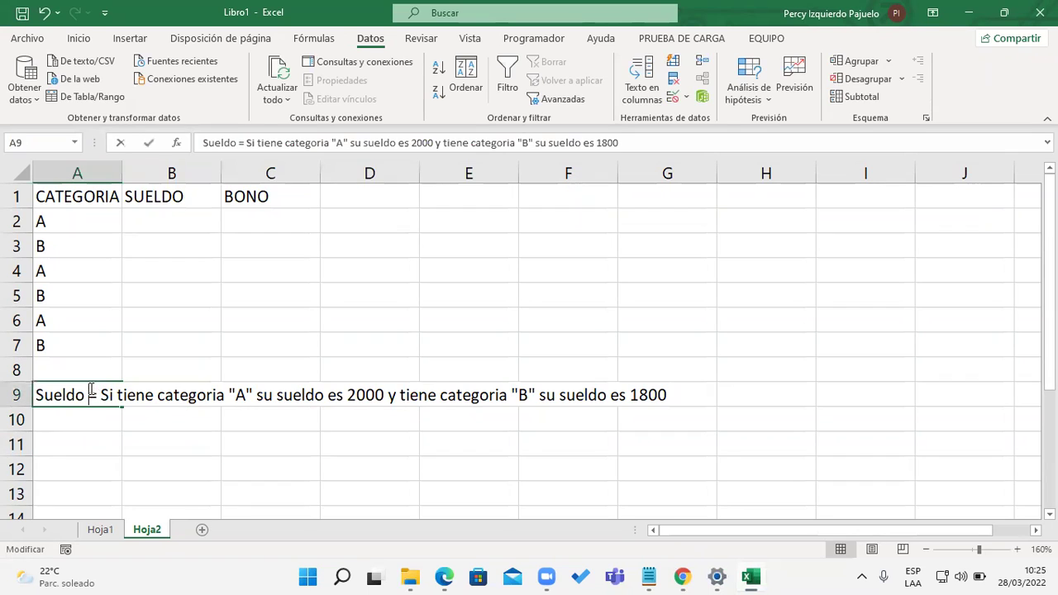
{"action": "left_click", "coordinate": [388, 395]}
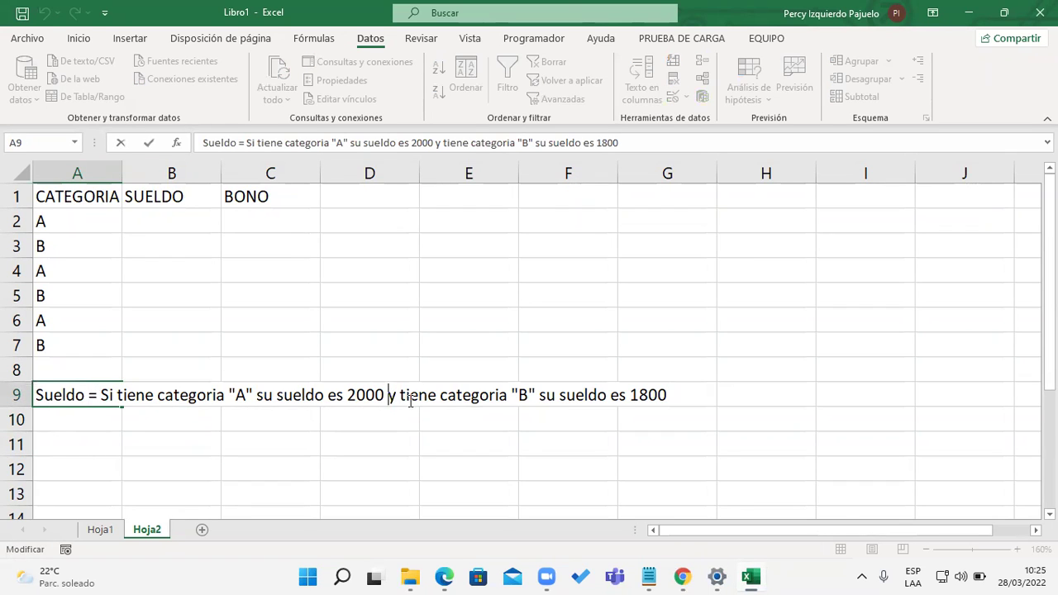
{"action": "key", "text": "Right"}
{"action": "key", "text": "BackSpace"}
{"action": "type", "text": "si"}
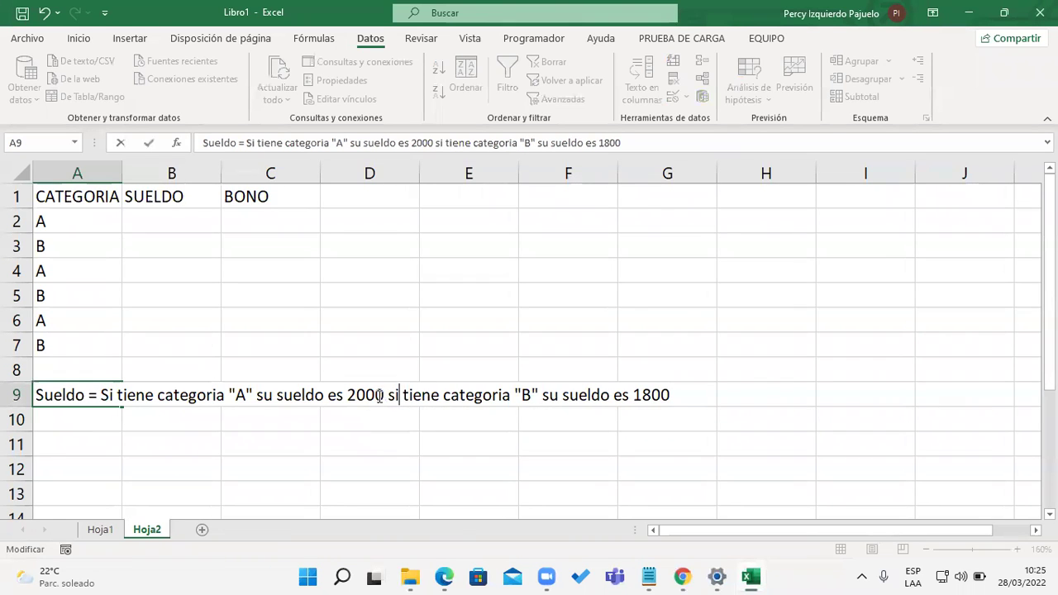
{"action": "left_click", "coordinate": [382, 396]}
{"action": "type", "text": ","}
{"action": "left_click", "coordinate": [397, 476]}
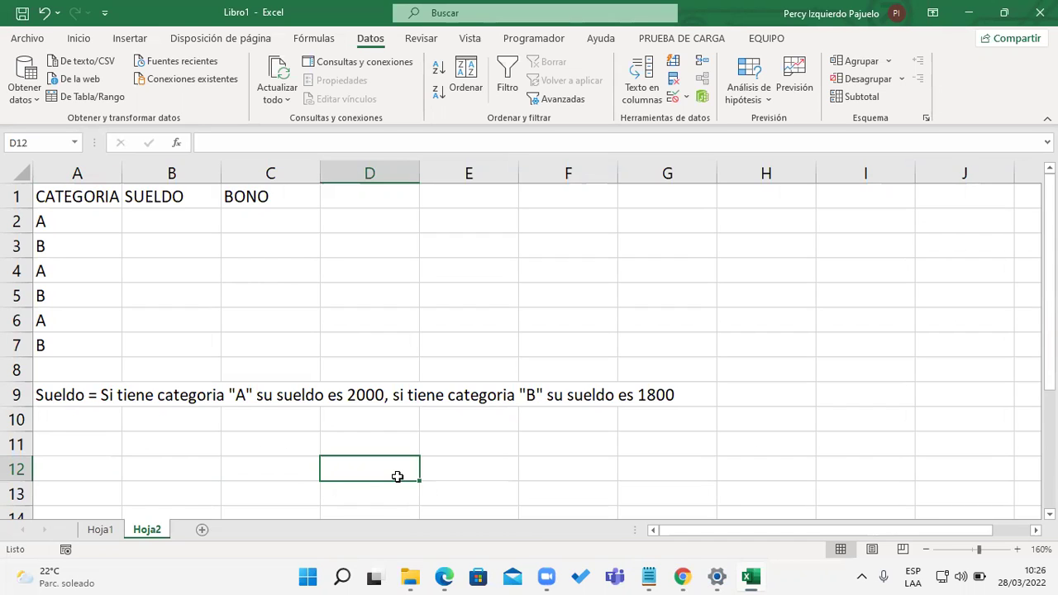
- Check the SI function syntax in the Notepad notes, then minimize them
{"action": "left_click", "coordinate": [649, 576]}
{"action": "left_click", "coordinate": [699, 525]}
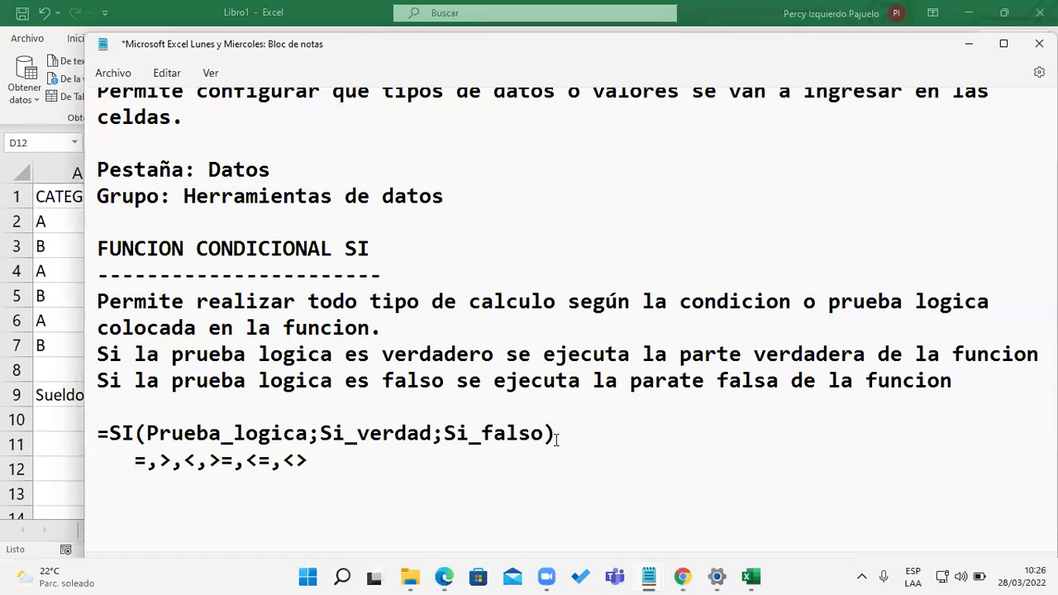
{"action": "left_click_drag", "start_coordinate": [496, 430], "coordinate": [110, 433]}
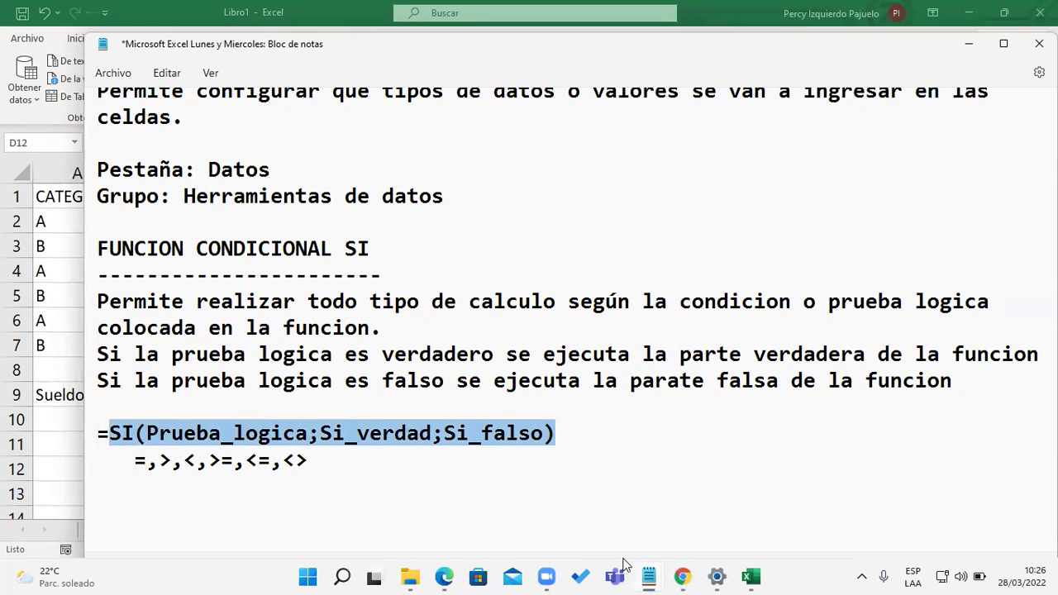
{"action": "left_click", "coordinate": [960, 48]}
{"action": "left_click", "coordinate": [185, 231]}
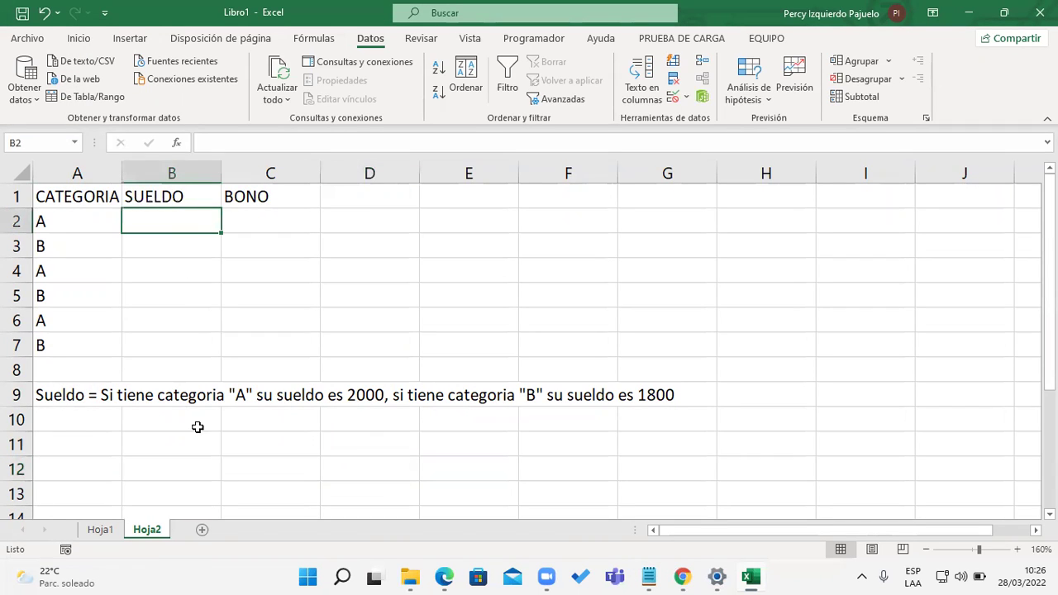
- Begin B2's formula as =SI(A2="A"; to test whether A2's category is A
{"action": "type", "text": "=SI("}
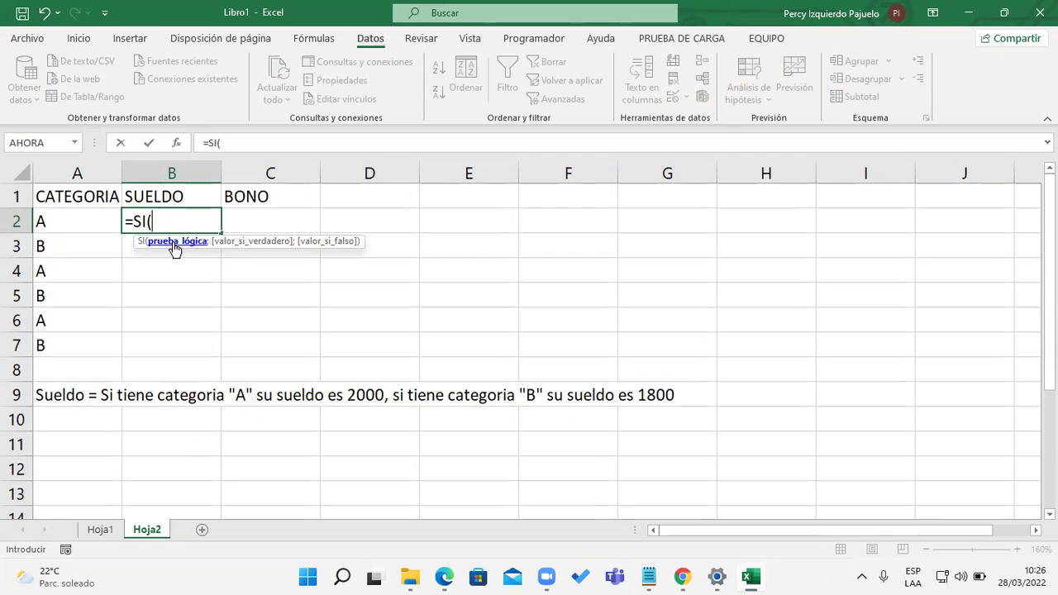
{"action": "left_click", "coordinate": [94, 225]}
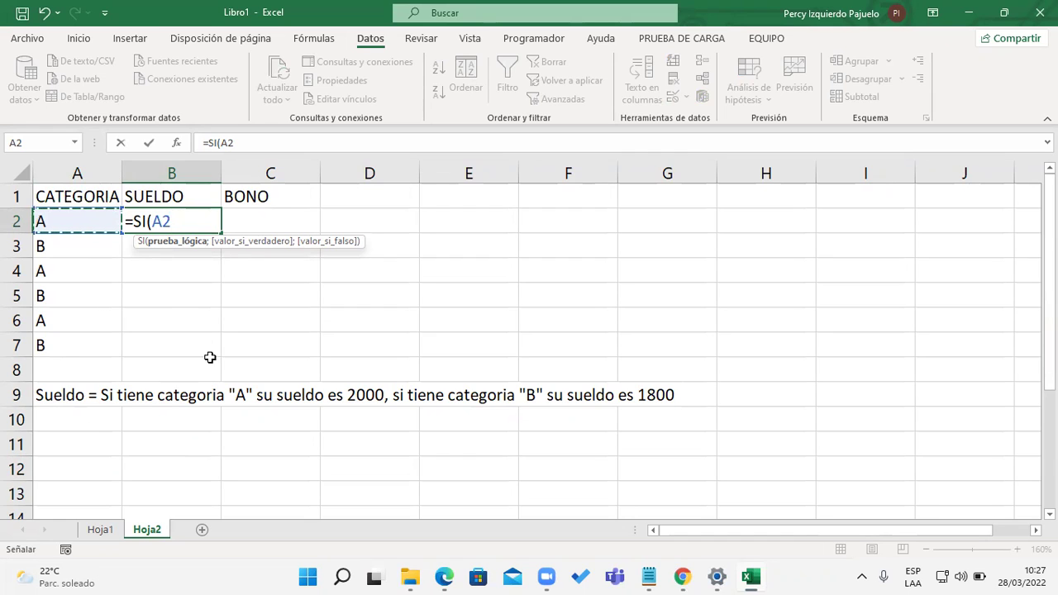
{"action": "type", "text": "=\"A\""}
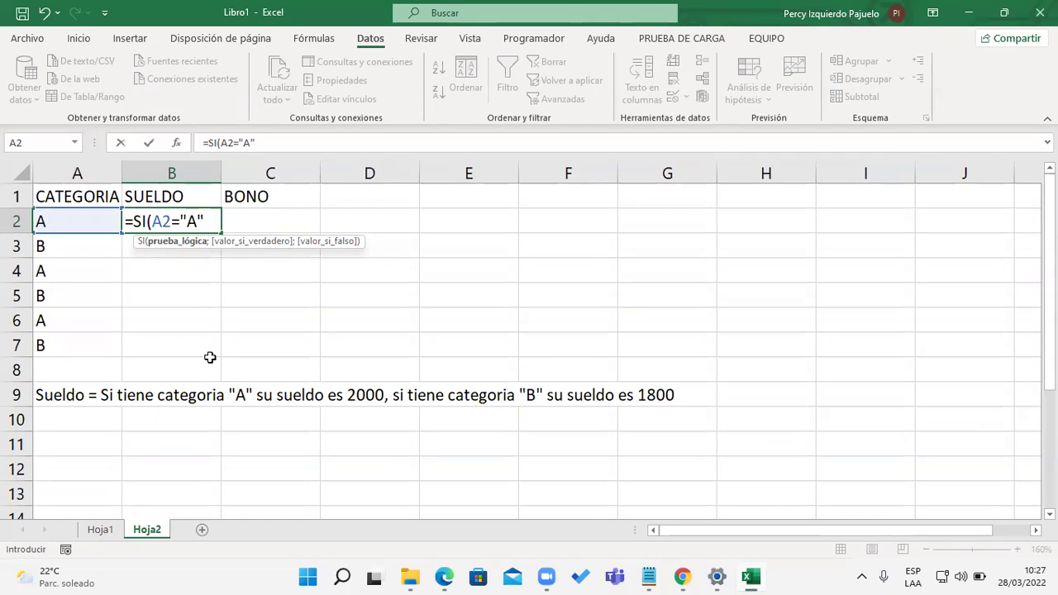
{"action": "type", "text": ";"}
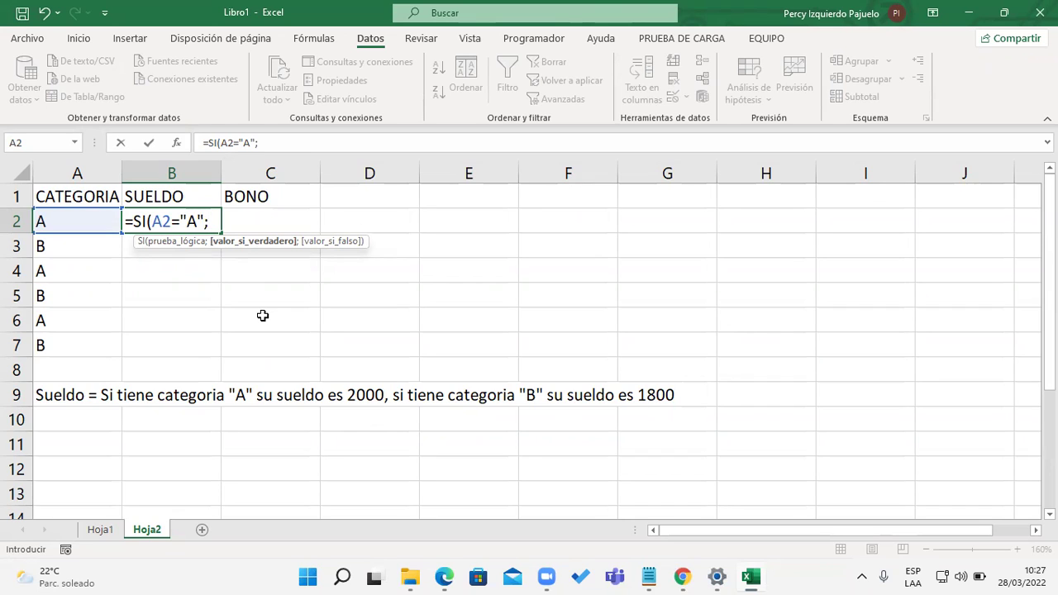
- Add outcomes 2000 and 1800 so B2 reads =SI(A2="A";2000;1800)
{"action": "type", "text": "2000"}
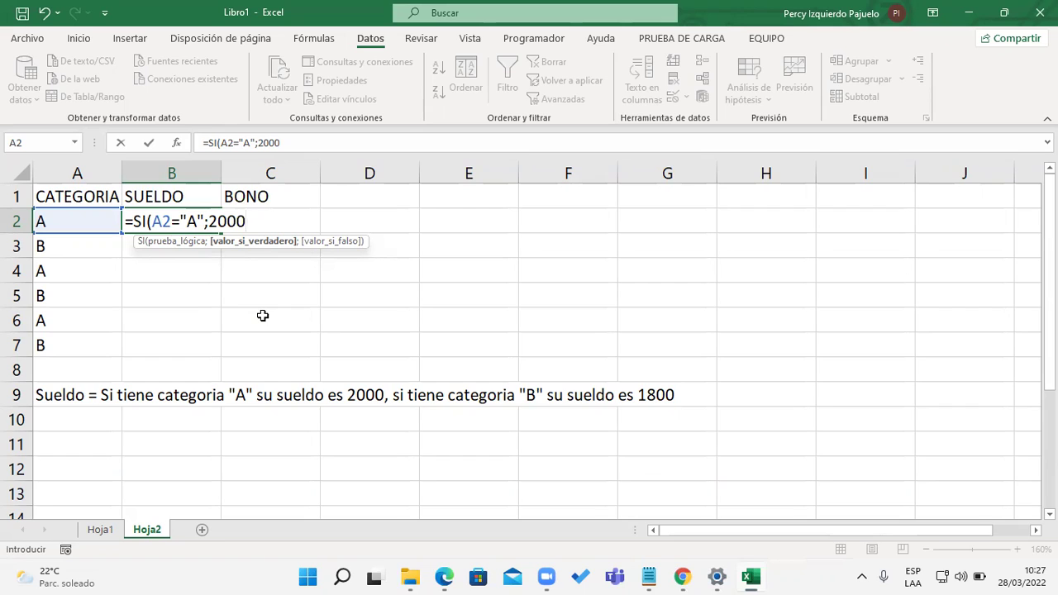
{"action": "type", "text": ";"}
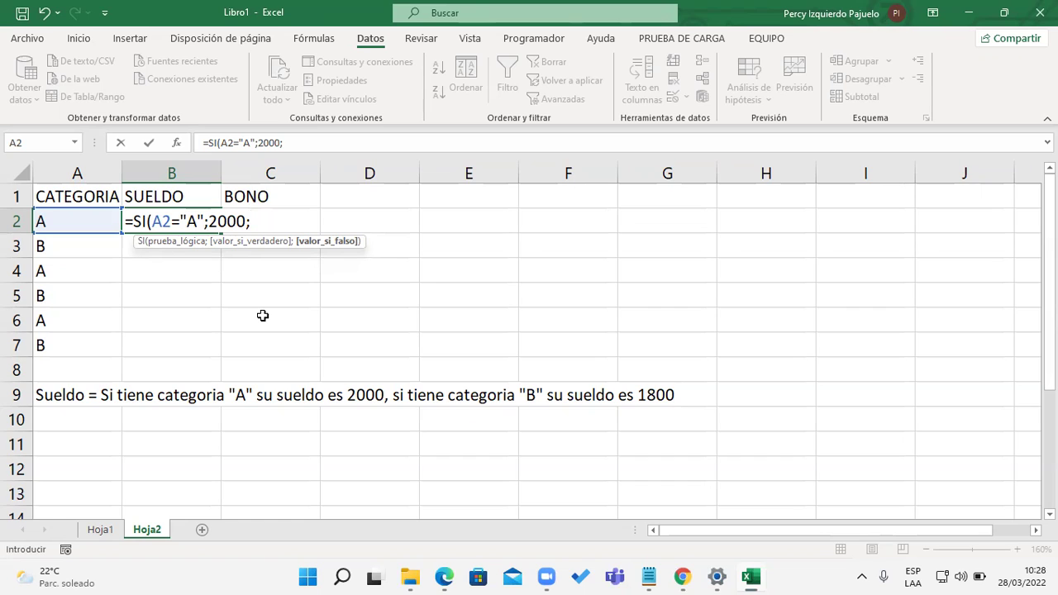
{"action": "type", "text": "1800"}
{"action": "type", "text": ")"}
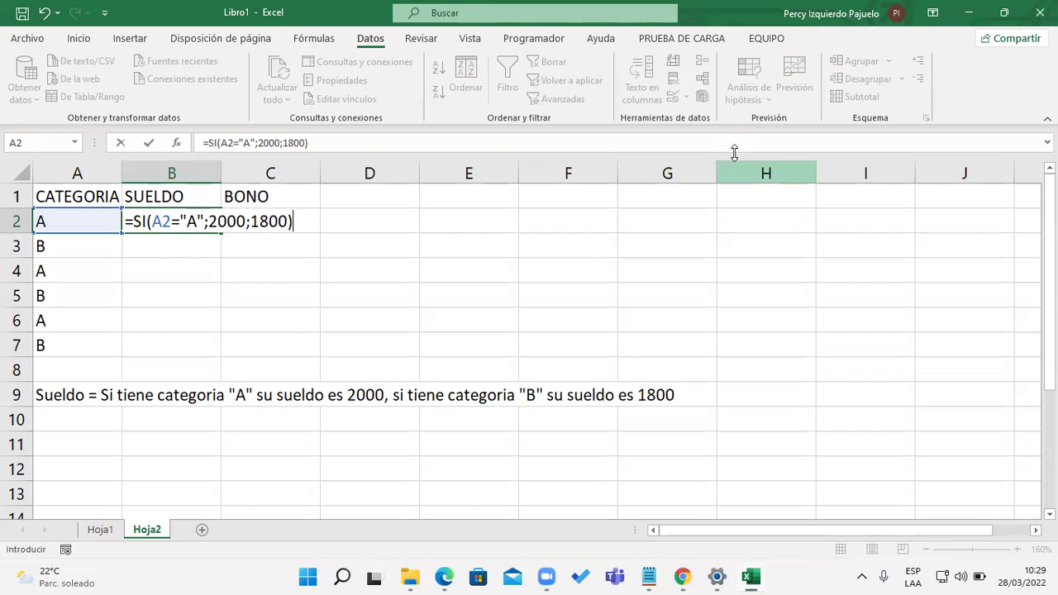
- Confirm B2's =SI(A2="A";2000;1800) formula and fill it down to B7
{"action": "left_click", "coordinate": [297, 220]}
{"action": "left_click_drag", "start_coordinate": [128, 221], "coordinate": [335, 219]}
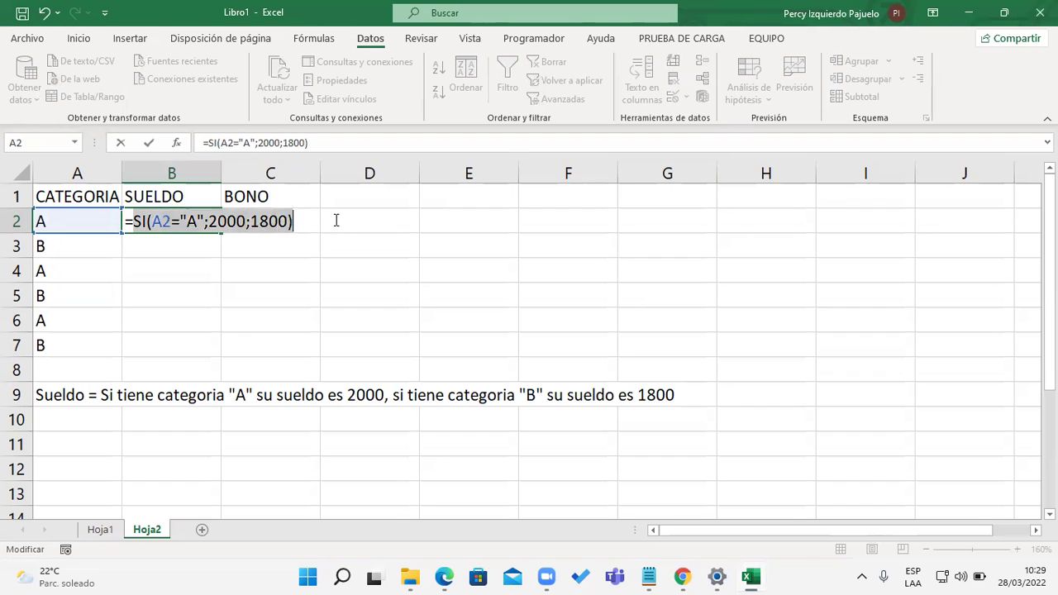
{"action": "left_click", "coordinate": [307, 220]}
{"action": "left_click_drag", "start_coordinate": [149, 223], "coordinate": [247, 218]}
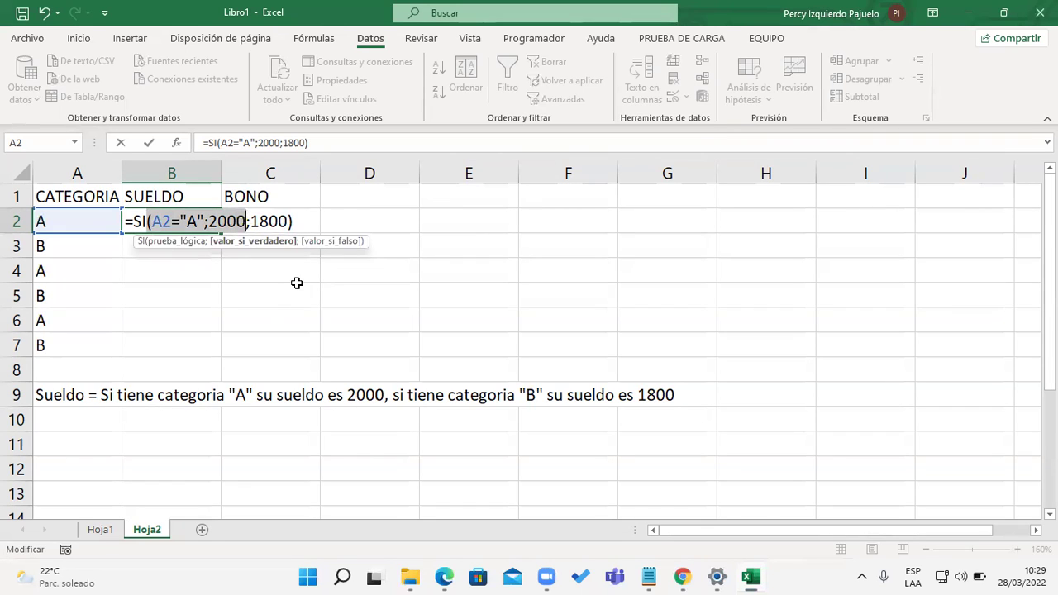
{"action": "left_click_drag", "start_coordinate": [250, 222], "coordinate": [288, 221]}
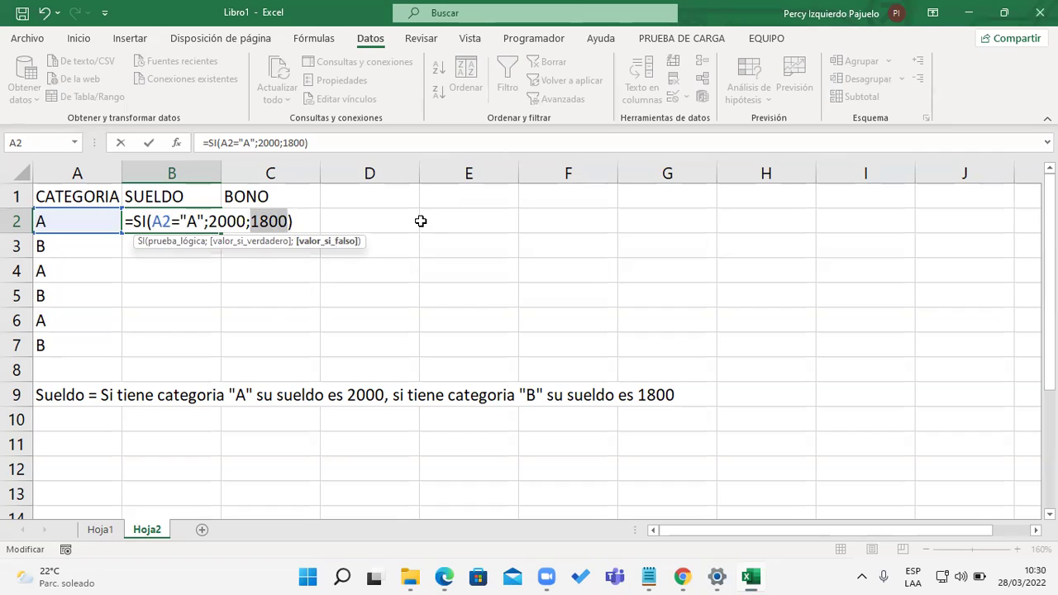
{"action": "key", "text": "Return"}
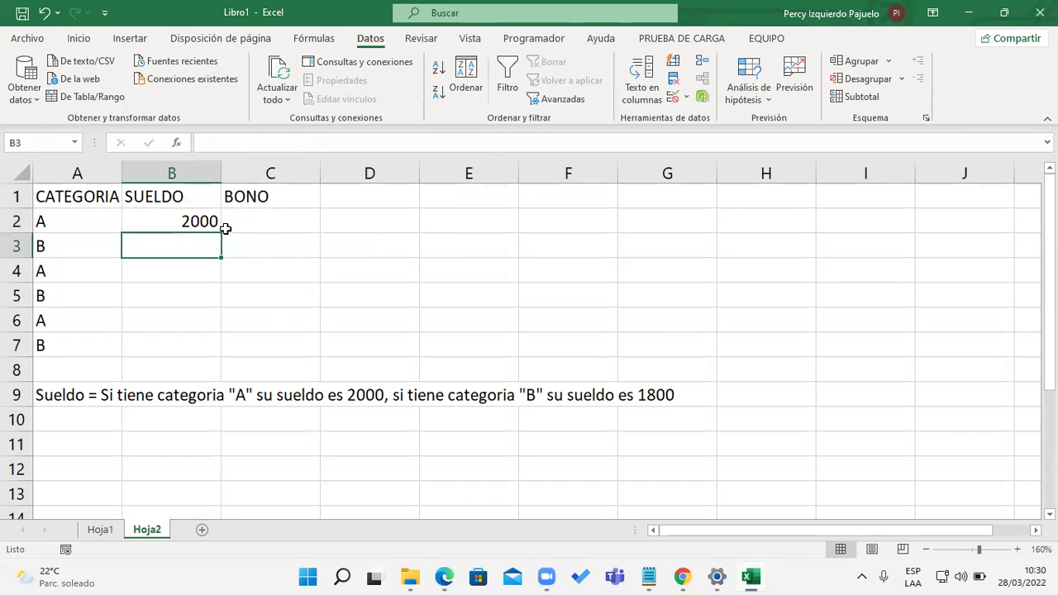
{"action": "left_click", "coordinate": [218, 225]}
{"action": "left_click_drag", "start_coordinate": [222, 234], "coordinate": [216, 351]}
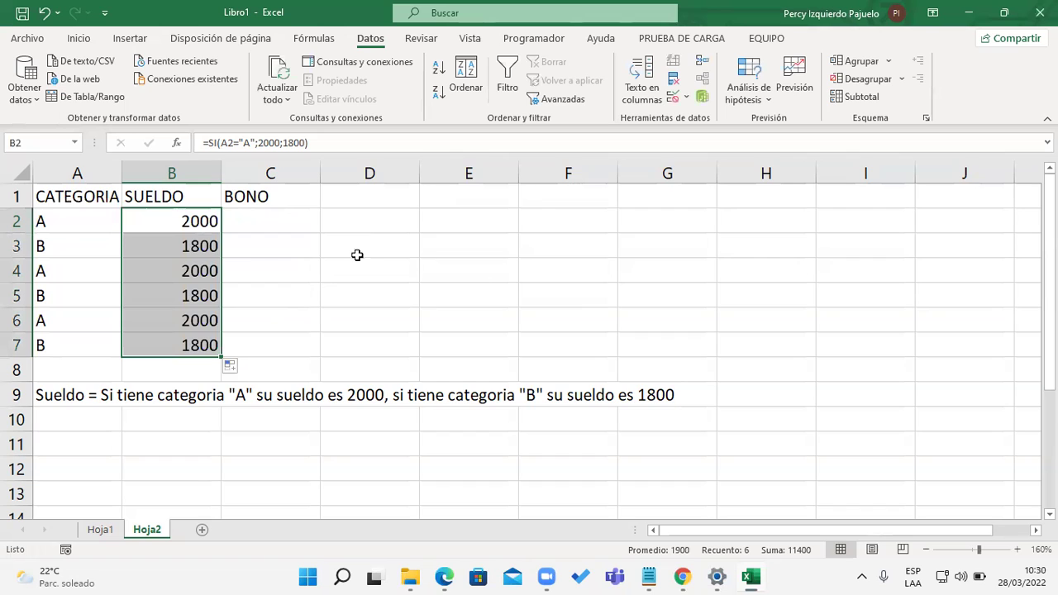
{"action": "double_click", "coordinate": [205, 221]}
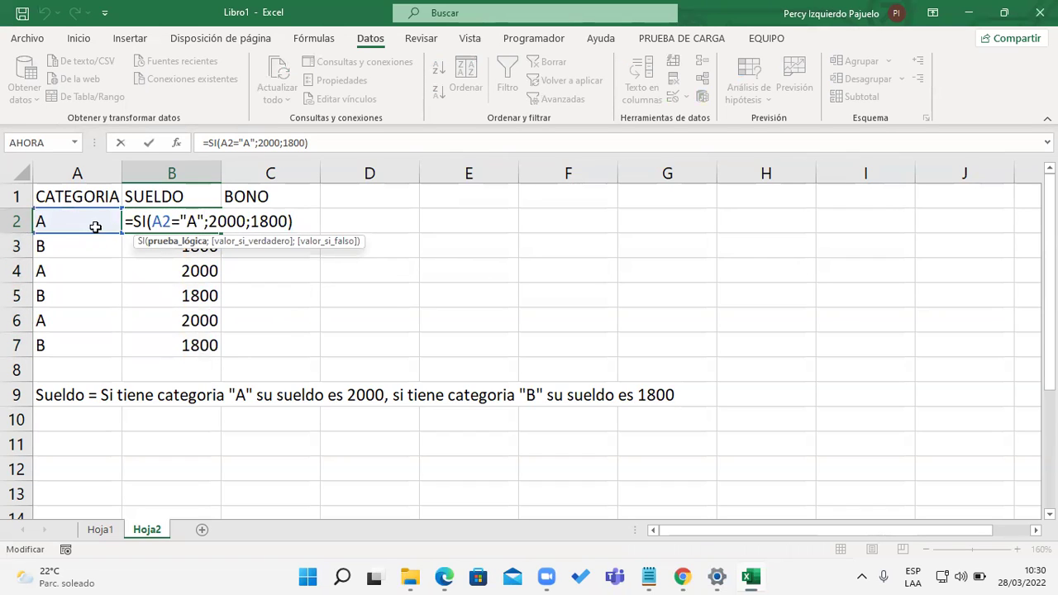
{"action": "left_click_drag", "start_coordinate": [152, 221], "coordinate": [203, 220]}
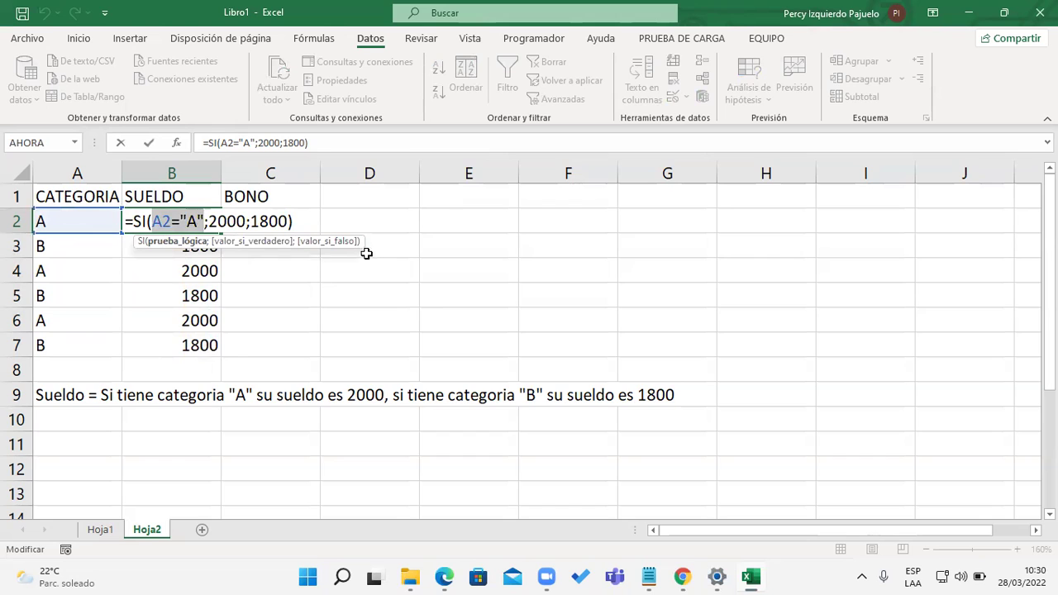
{"action": "left_click_drag", "start_coordinate": [208, 220], "coordinate": [246, 221]}
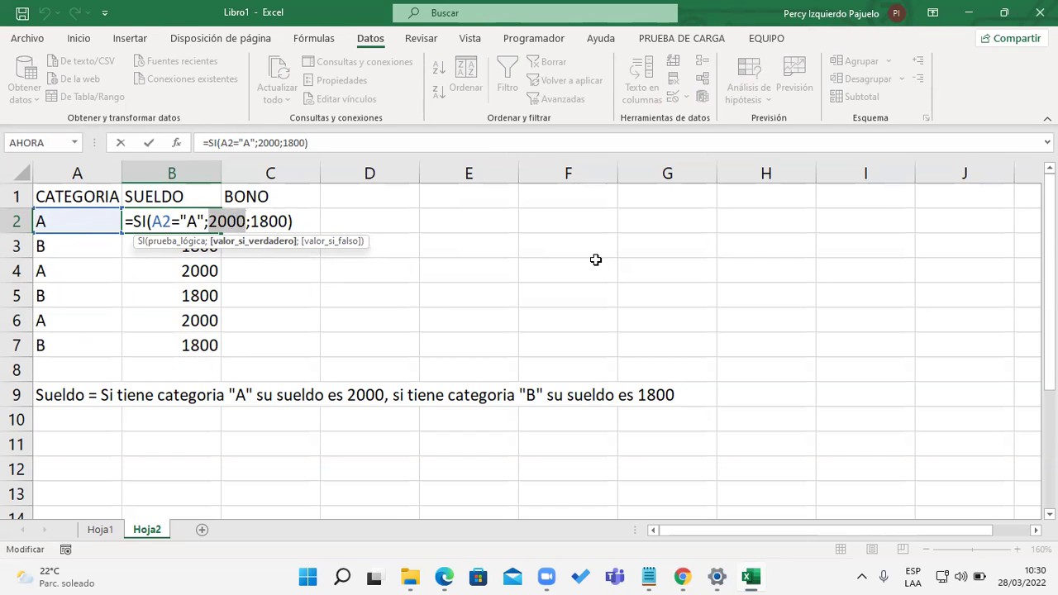
{"action": "key", "text": "Return"}
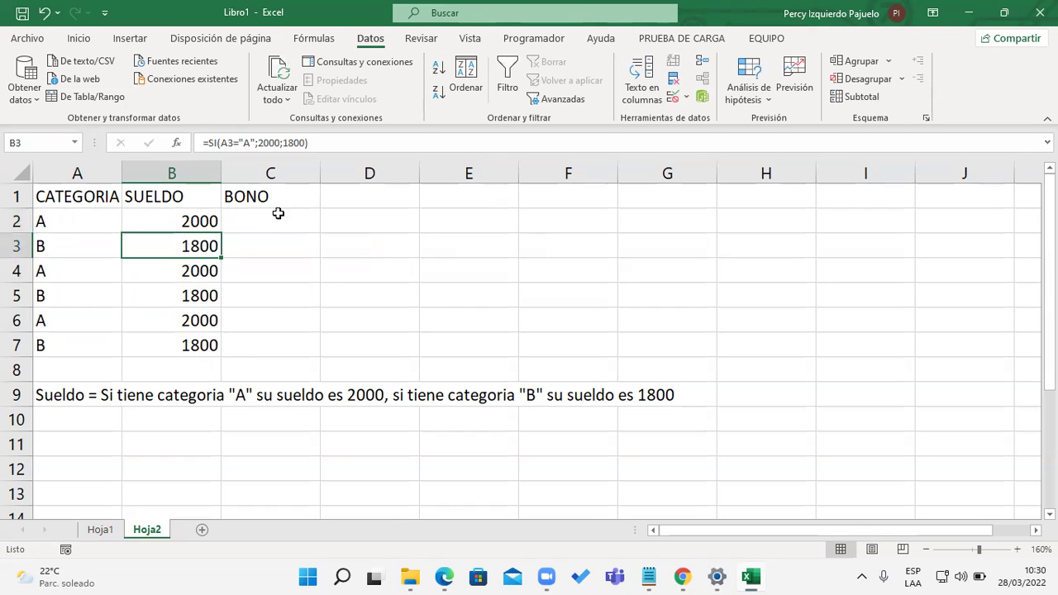
{"action": "double_click", "coordinate": [207, 245]}
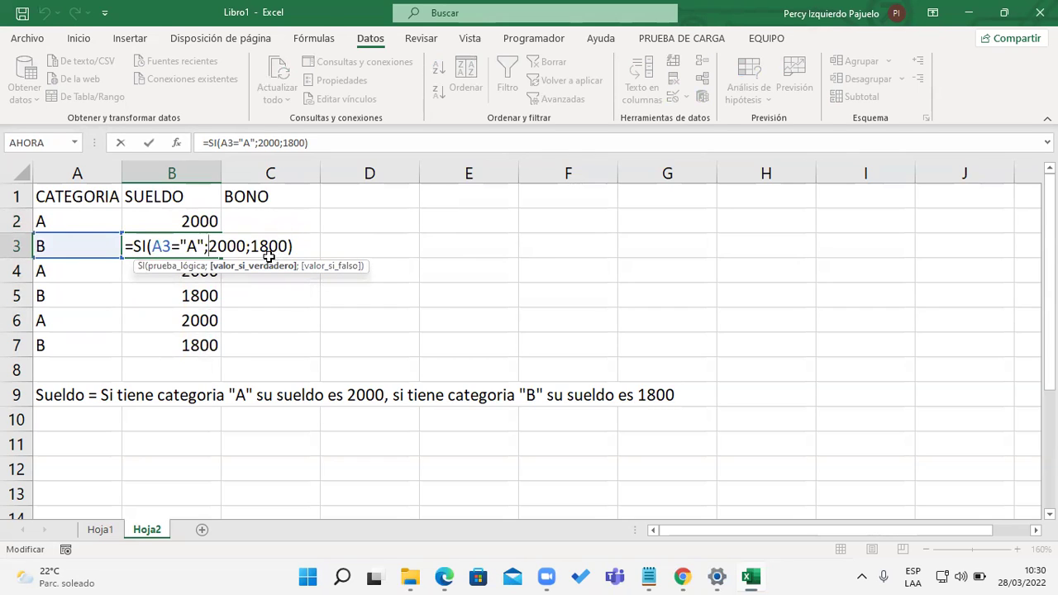
{"action": "left_click_drag", "start_coordinate": [251, 246], "coordinate": [289, 246]}
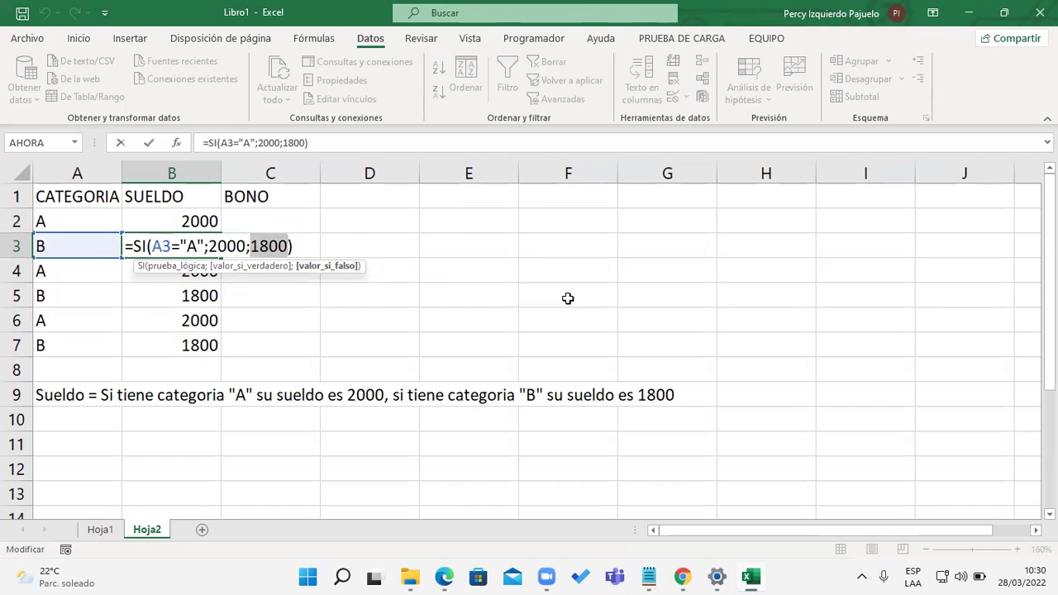
{"action": "key", "text": "Return"}
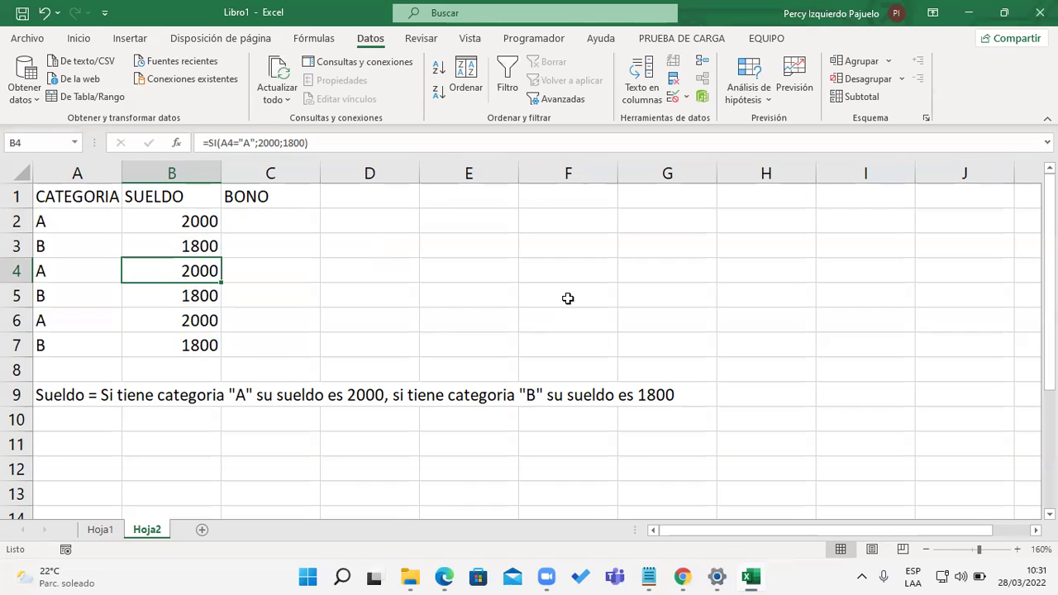
{"action": "double_click", "coordinate": [205, 219]}
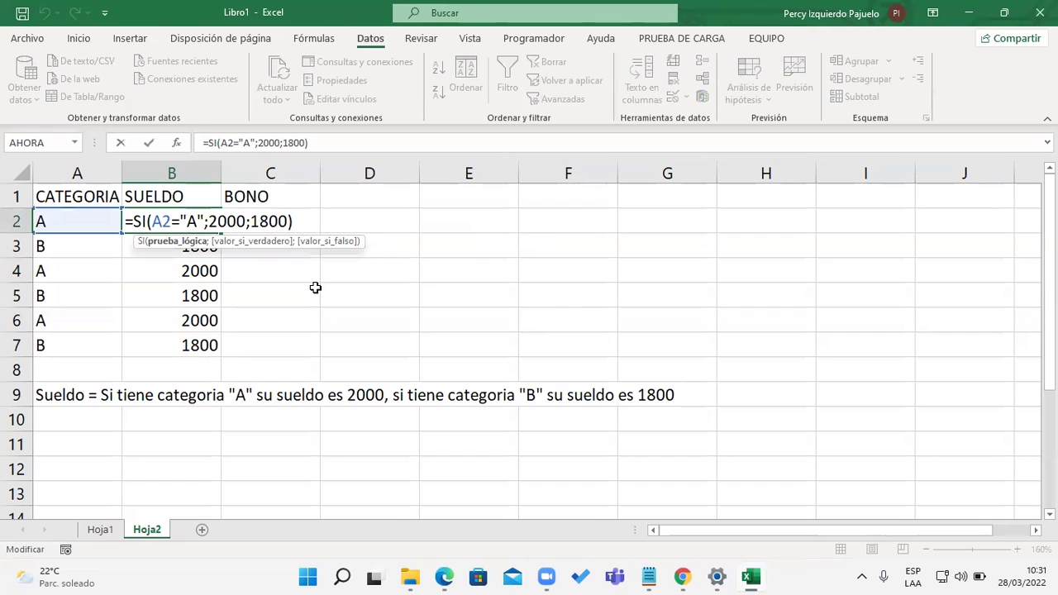
{"action": "left_click", "coordinate": [310, 222]}
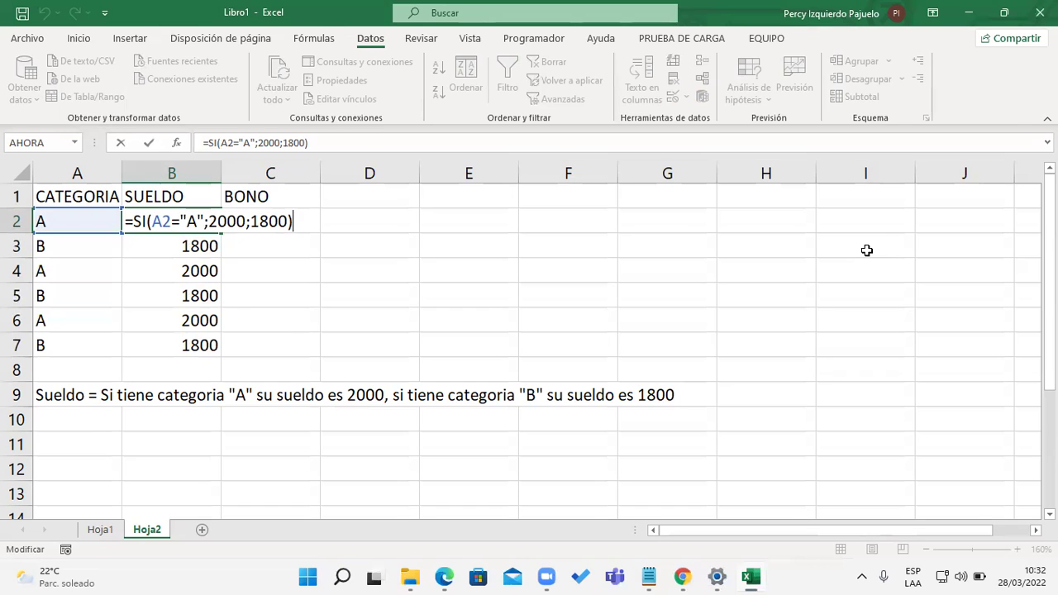
{"action": "key", "text": "Return"}
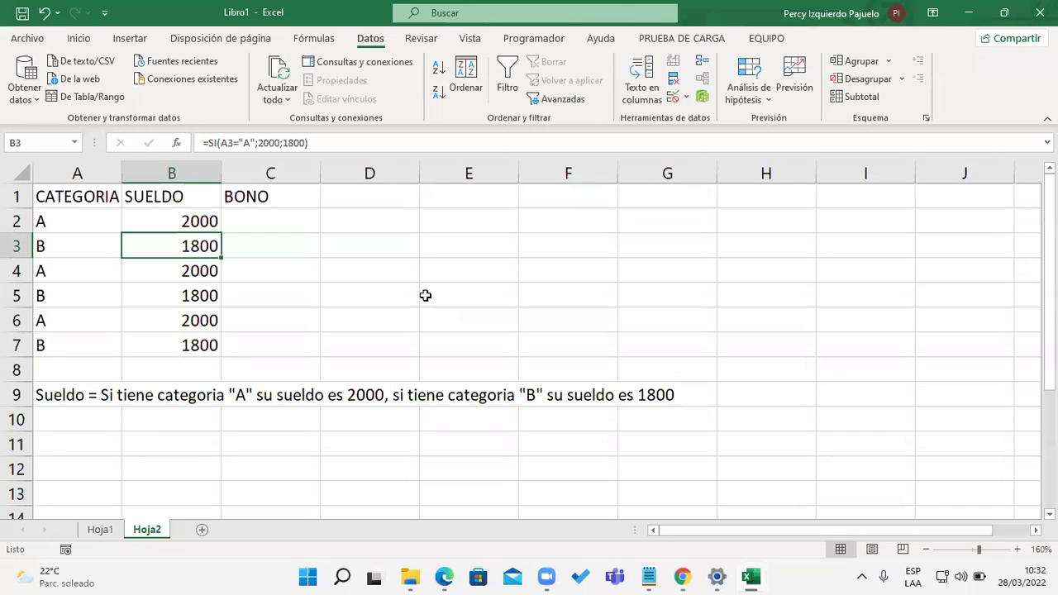
- Type the bonus rule note in A10: category "B" gets 10% of salary, "A" gets 15%
{"action": "left_click", "coordinate": [286, 225]}
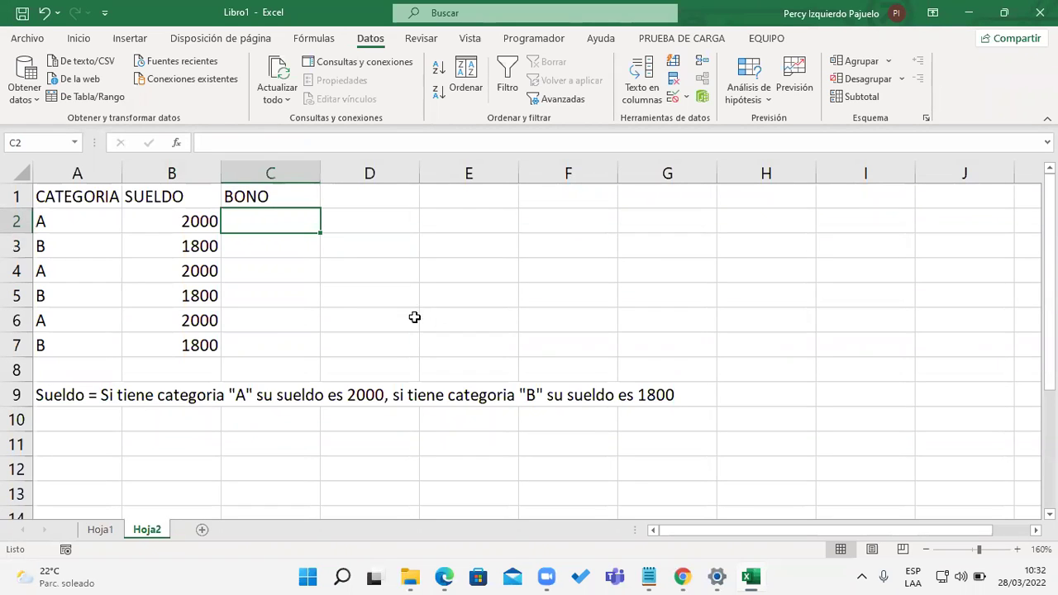
{"action": "left_click", "coordinate": [105, 415]}
{"action": "type", "text": "Bono = si tiene"}
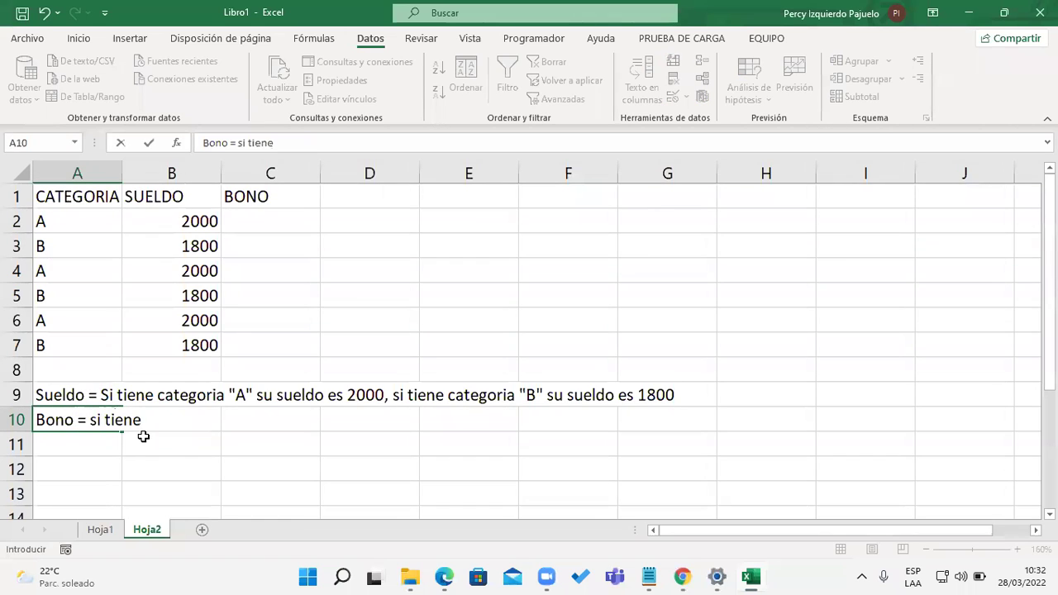
{"action": "type", "text": " categoria \"B\" el 10% drel sueld"}
{"action": "key", "text": "BackSpace"}
{"action": "key", "text": "BackSpace"}
{"action": "key", "text": "BackSpace"}
{"action": "key", "text": "BackSpace"}
{"action": "key", "text": "BackSpace"}
{"action": "key", "text": "BackSpace"}
{"action": "key", "text": "BackSpace"}
{"action": "key", "text": "BackSpace"}
{"action": "type", "text": "el sueldo, "}
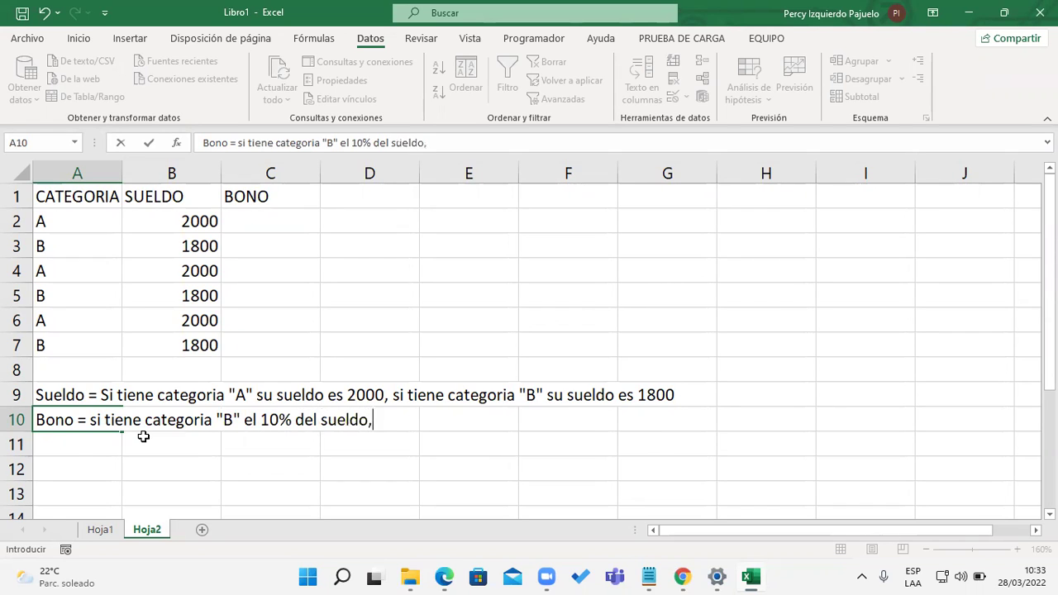
{"action": "type", "text": "si es"}
{"action": "type", "text": " \"A\" el 15%b del sueldo"}
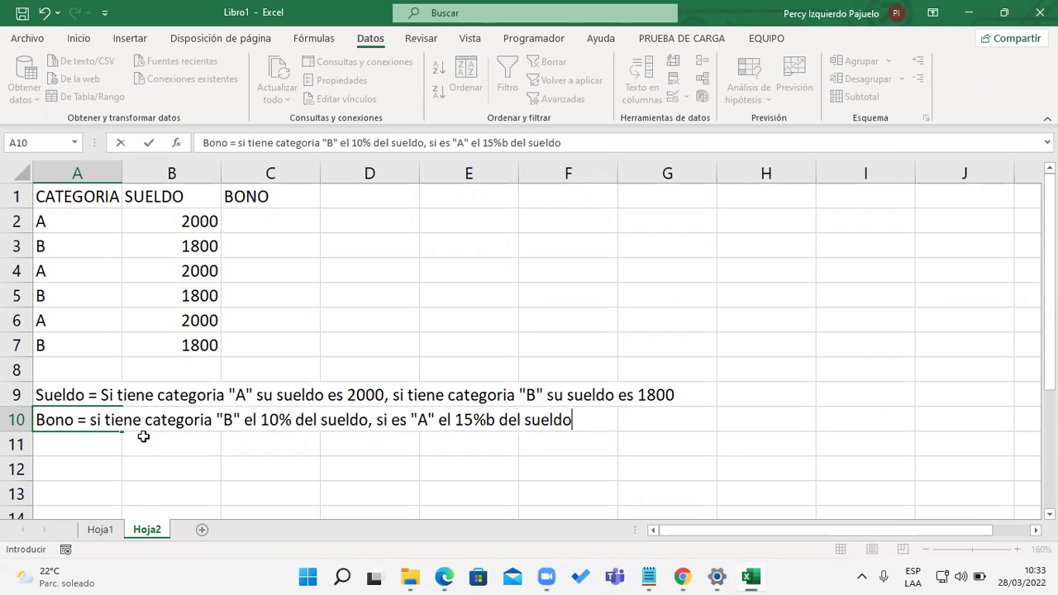
{"action": "left_click", "coordinate": [493, 415]}
{"action": "key", "text": "BackSpace"}
{"action": "key", "text": "Return"}
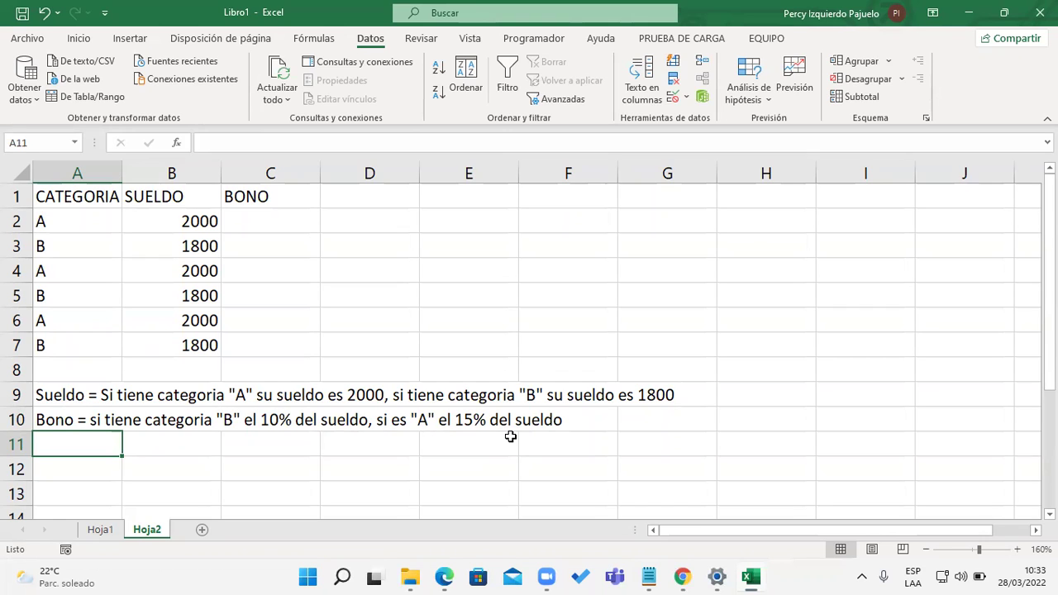
- Begin C2's bonus formula as =SI(A2="B";10%*B2 for category B
{"action": "left_click", "coordinate": [286, 223]}
{"action": "type", "text": "="}
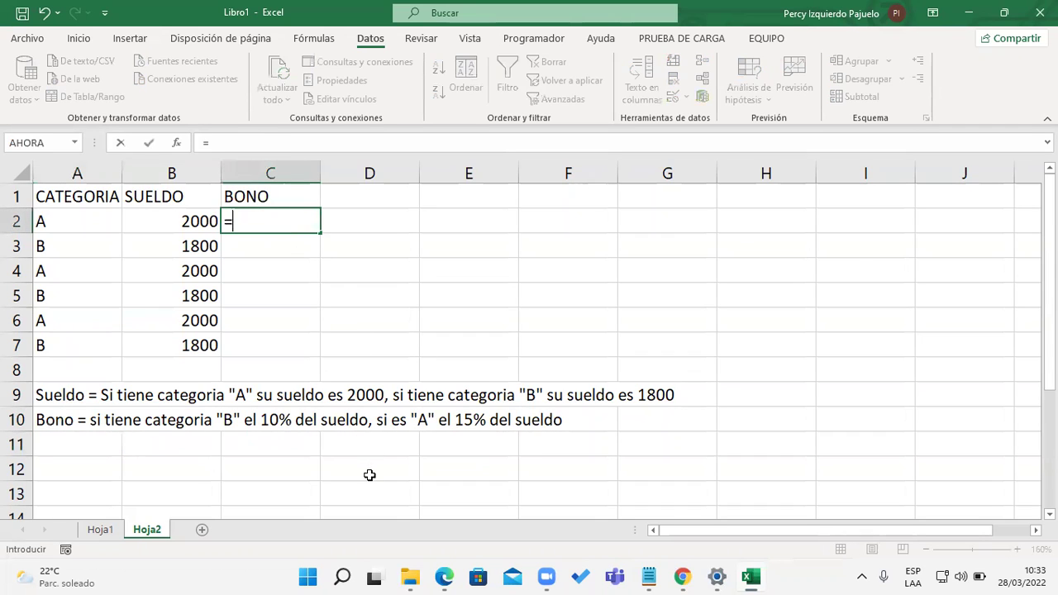
{"action": "type", "text": "SI("}
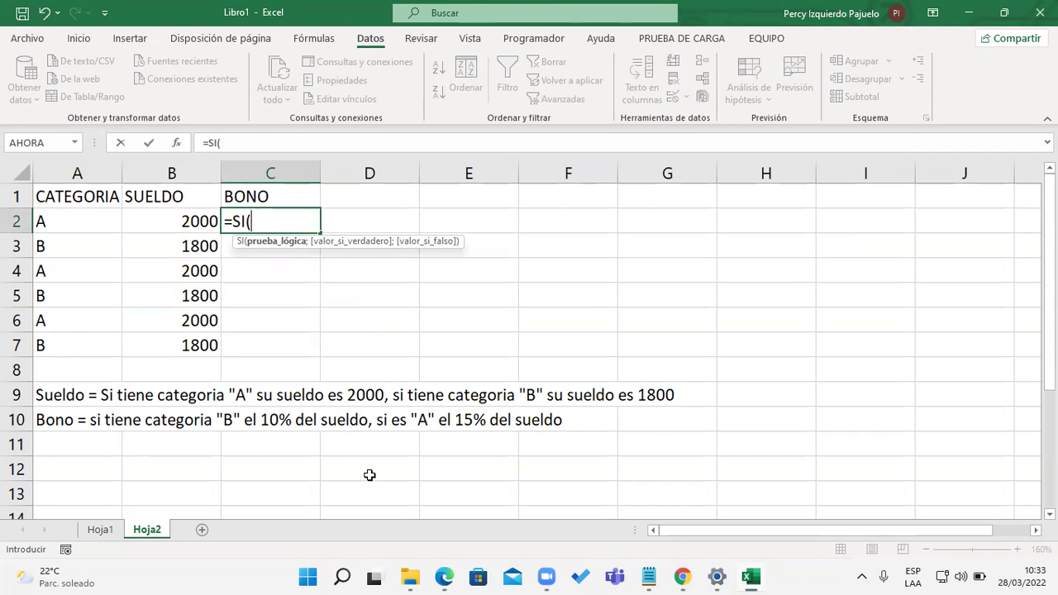
{"action": "left_click", "coordinate": [92, 218]}
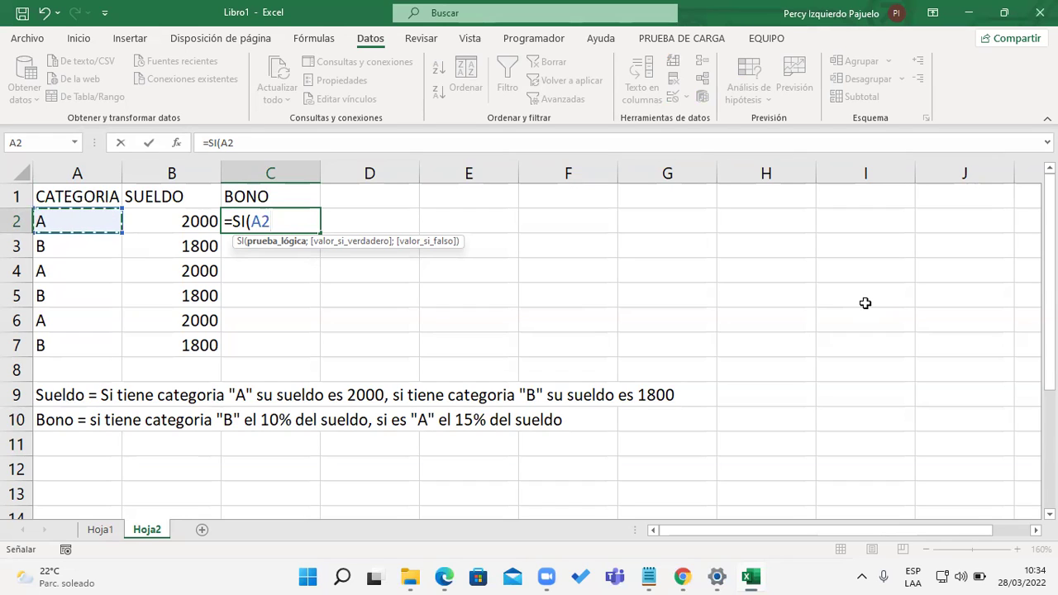
{"action": "type", "text": "=\"B\";"}
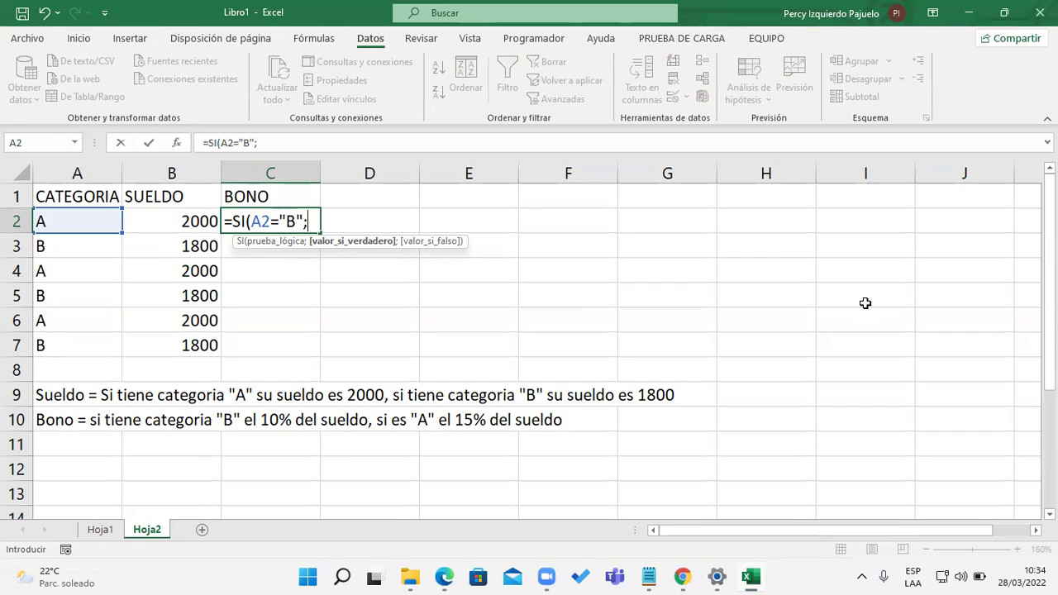
{"action": "type", "text": "10%*"}
{"action": "left_click", "coordinate": [192, 228]}
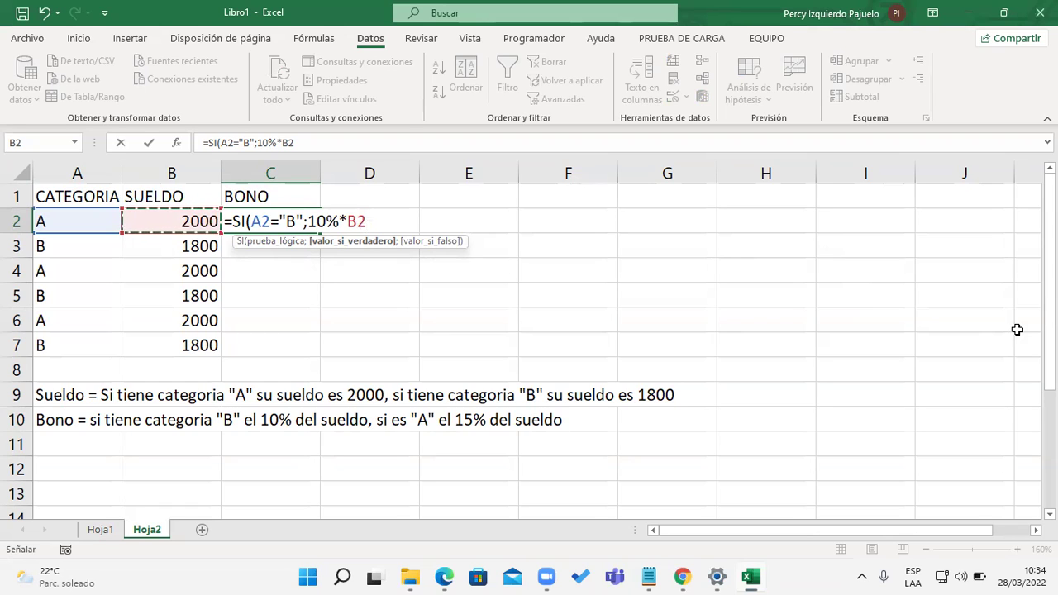
- Complete and confirm C2 as =SI(A2="B";10%*B2;15%*B2)
{"action": "type", "text": ";"}
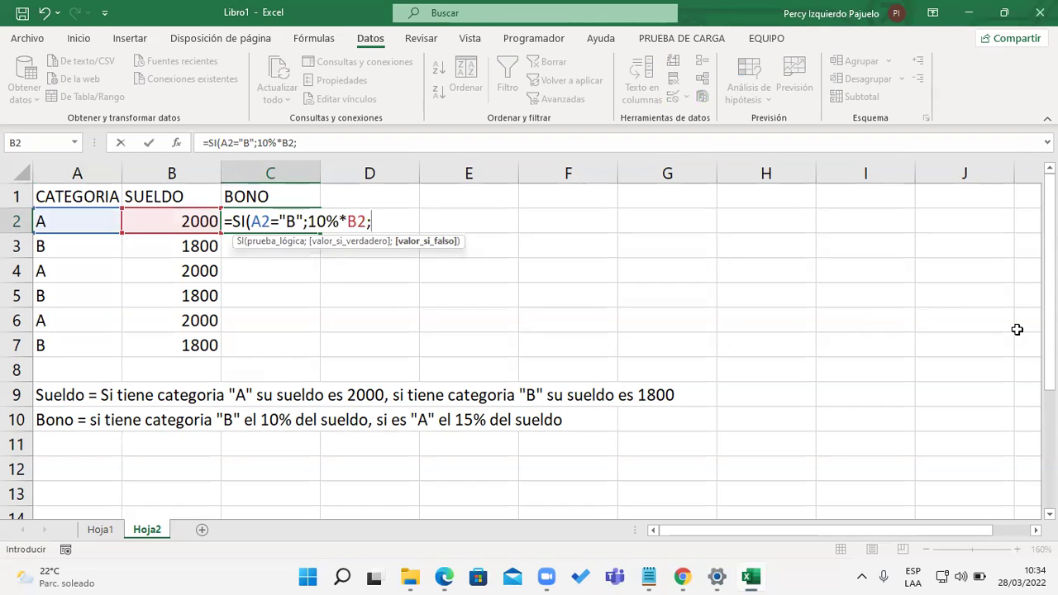
{"action": "type", "text": "15"}
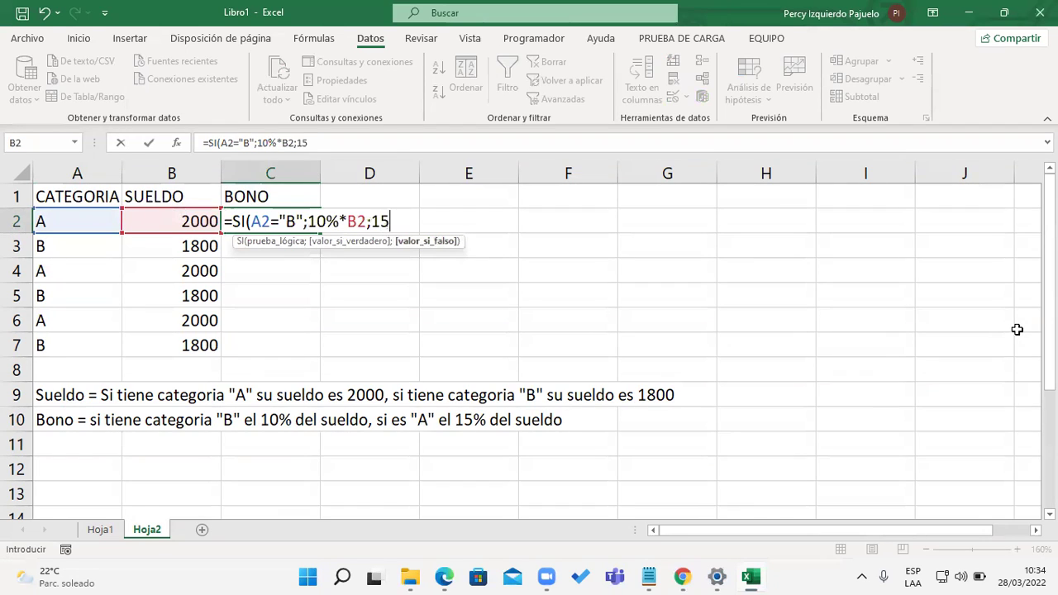
{"action": "type", "text": "%*"}
{"action": "left_click", "coordinate": [191, 219]}
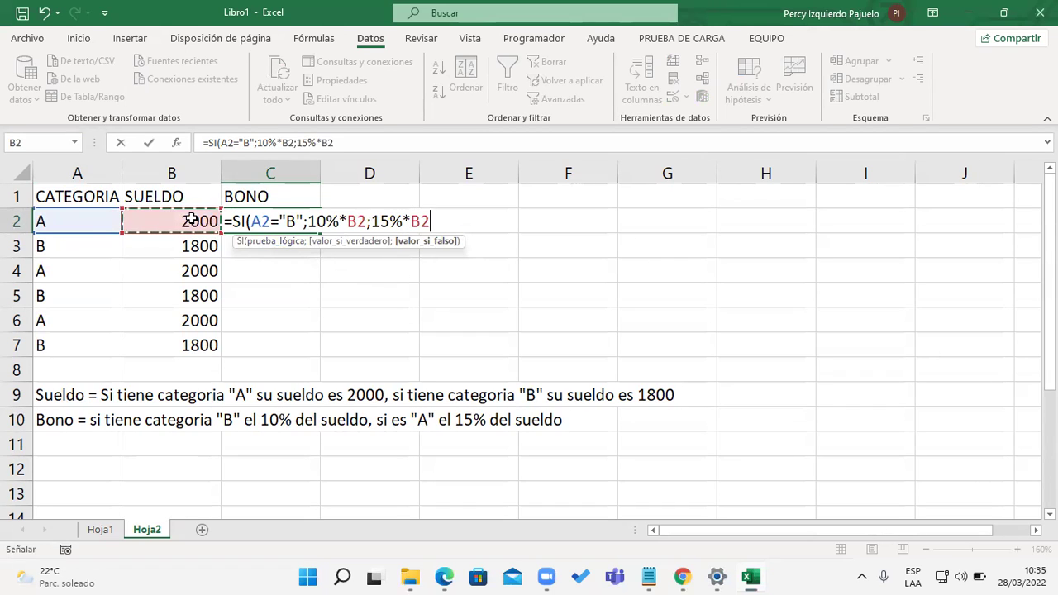
{"action": "type", "text": ")"}
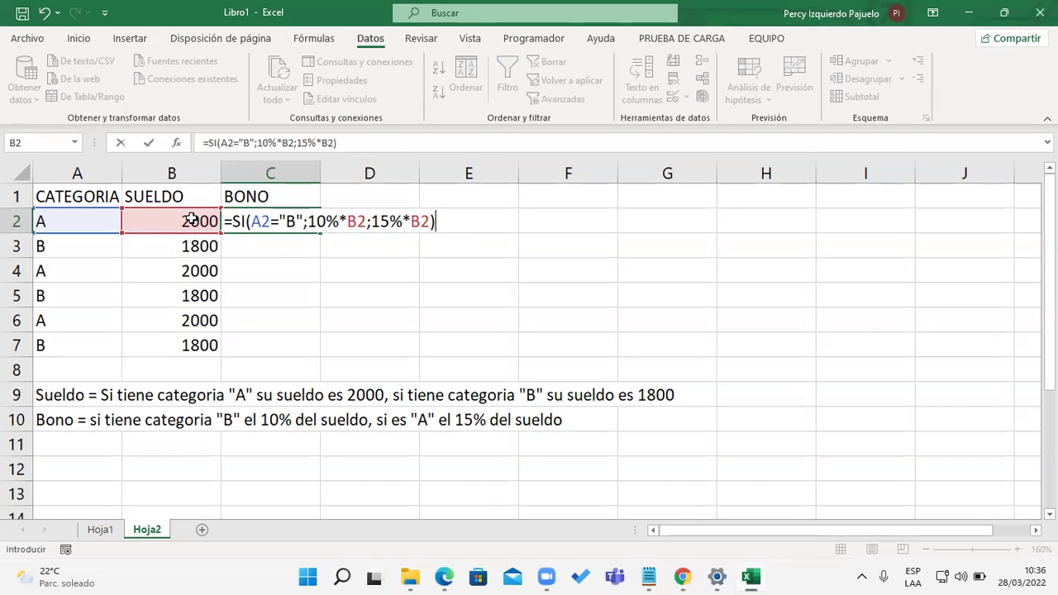
{"action": "key", "text": "Return"}
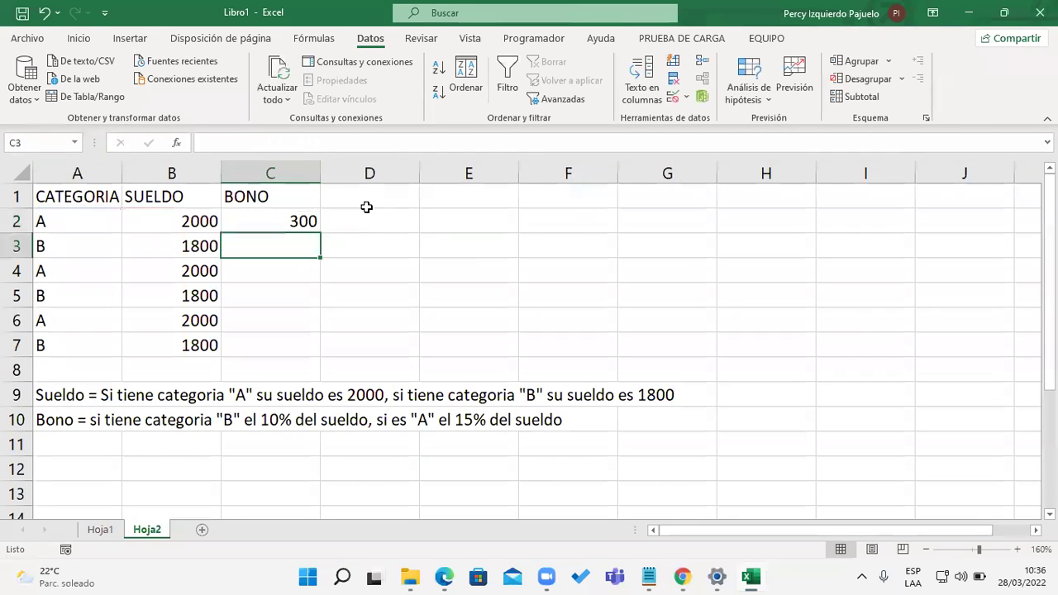
- Enter 200 in D2 beside the first bonus for comparison
{"action": "left_click", "coordinate": [366, 207]}
{"action": "left_click", "coordinate": [365, 230]}
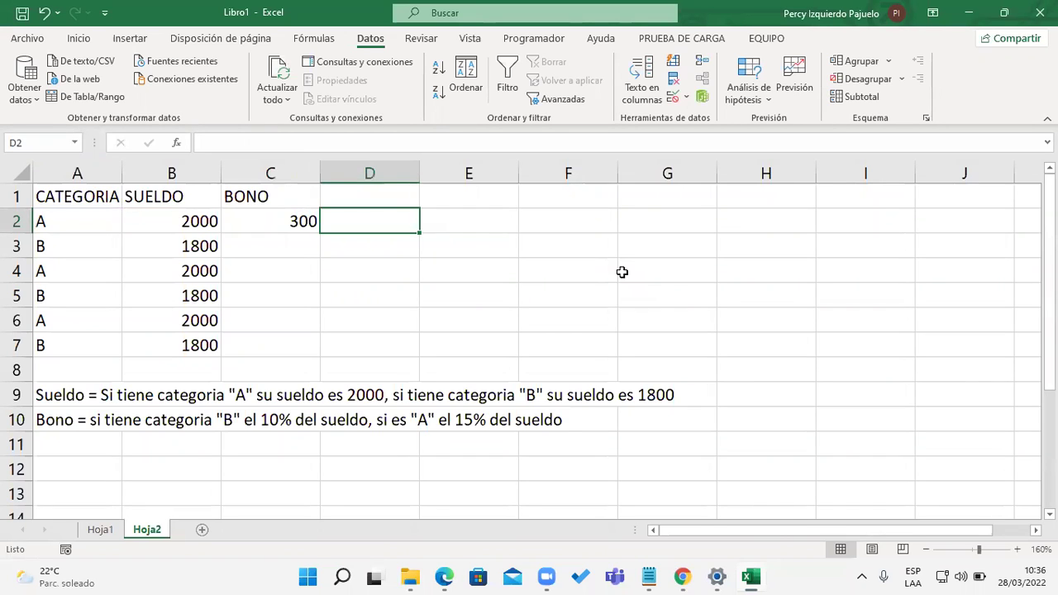
{"action": "left_click", "coordinate": [88, 227]}
{"action": "left_click", "coordinate": [360, 227]}
{"action": "type", "text": "200"}
{"action": "key", "text": "Return"}
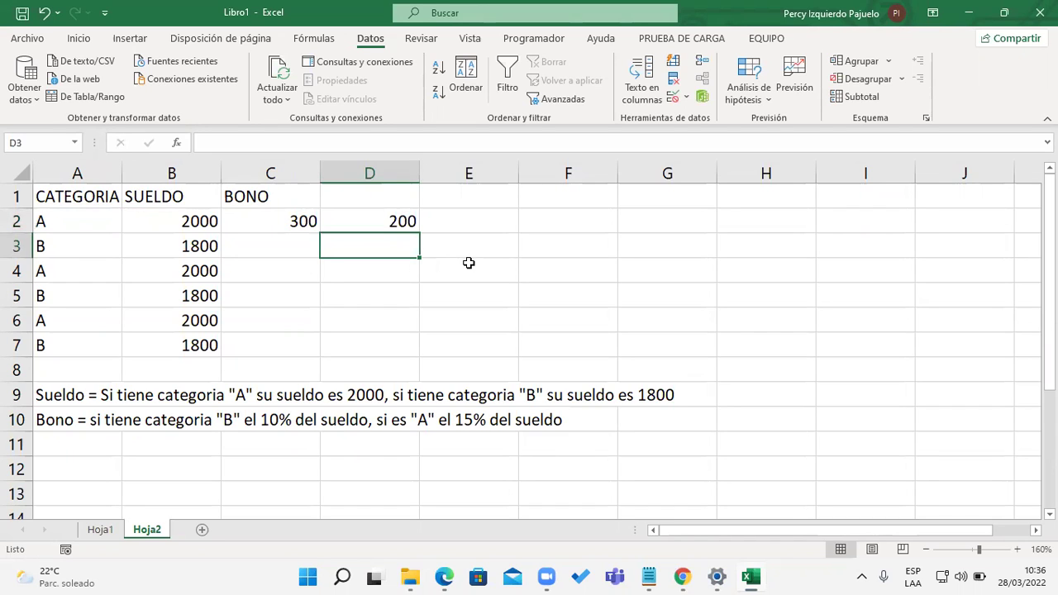
- Inspect rows 4 and 5, then reopen D2's value and C2's bonus formula for review
{"action": "left_click_drag", "start_coordinate": [91, 266], "coordinate": [253, 266]}
{"action": "left_click", "coordinate": [382, 284]}
{"action": "left_click", "coordinate": [380, 274]}
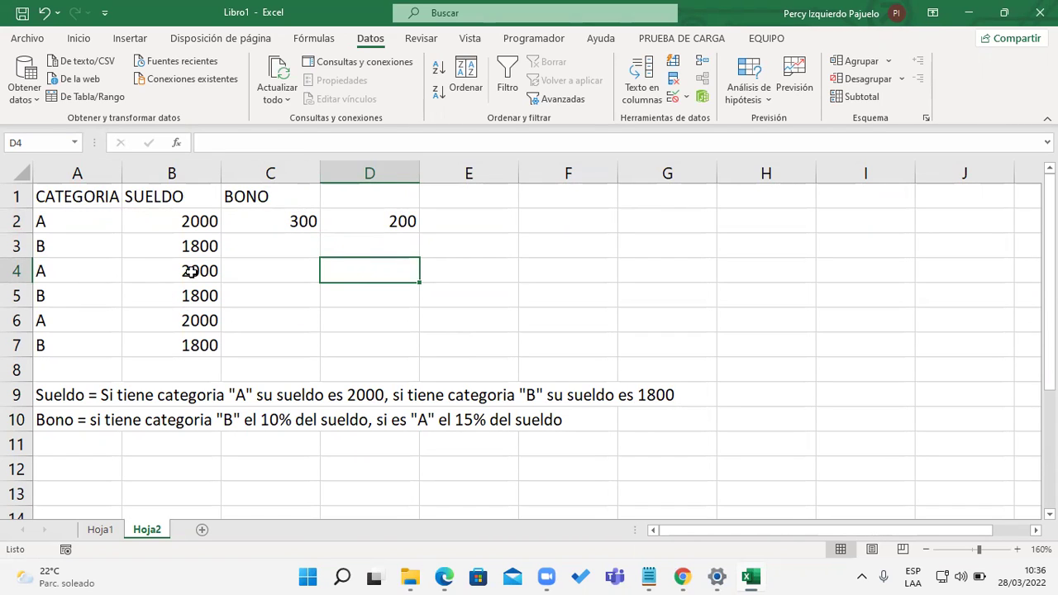
{"action": "left_click_drag", "start_coordinate": [94, 293], "coordinate": [361, 294]}
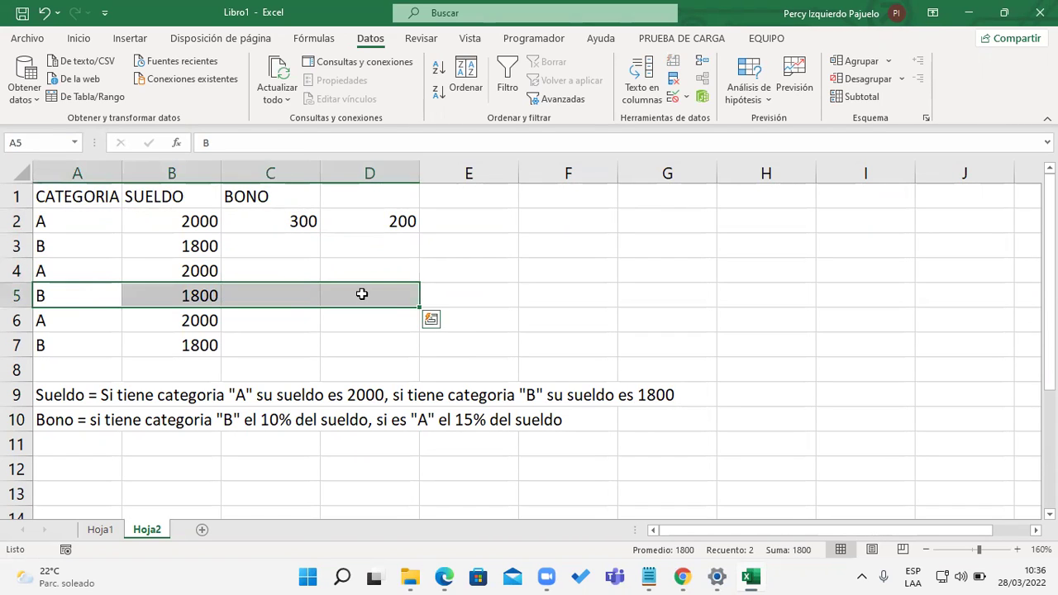
{"action": "left_click", "coordinate": [362, 294]}
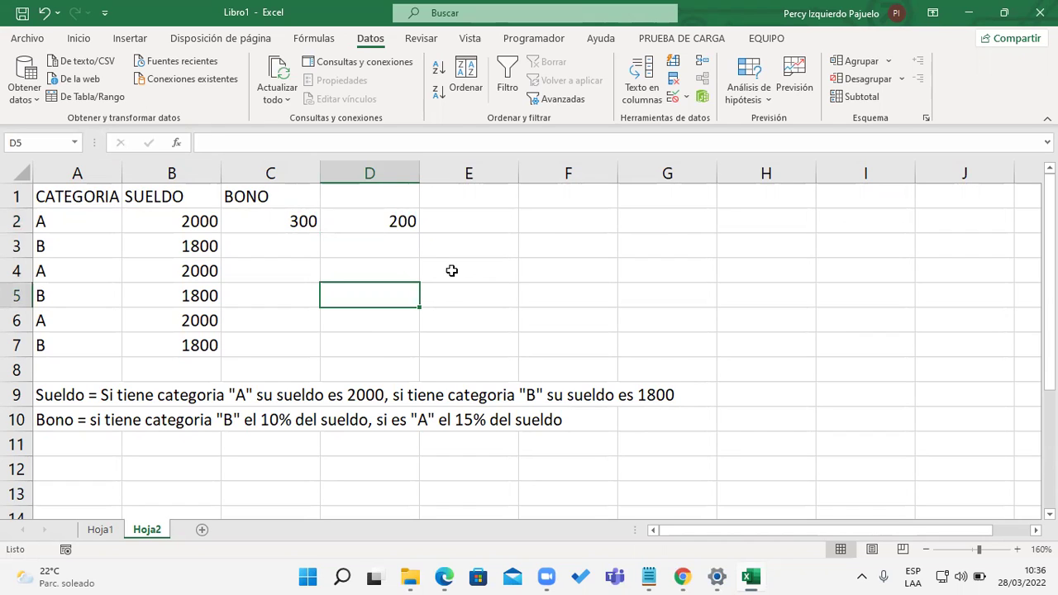
{"action": "double_click", "coordinate": [401, 221]}
{"action": "double_click", "coordinate": [296, 221]}
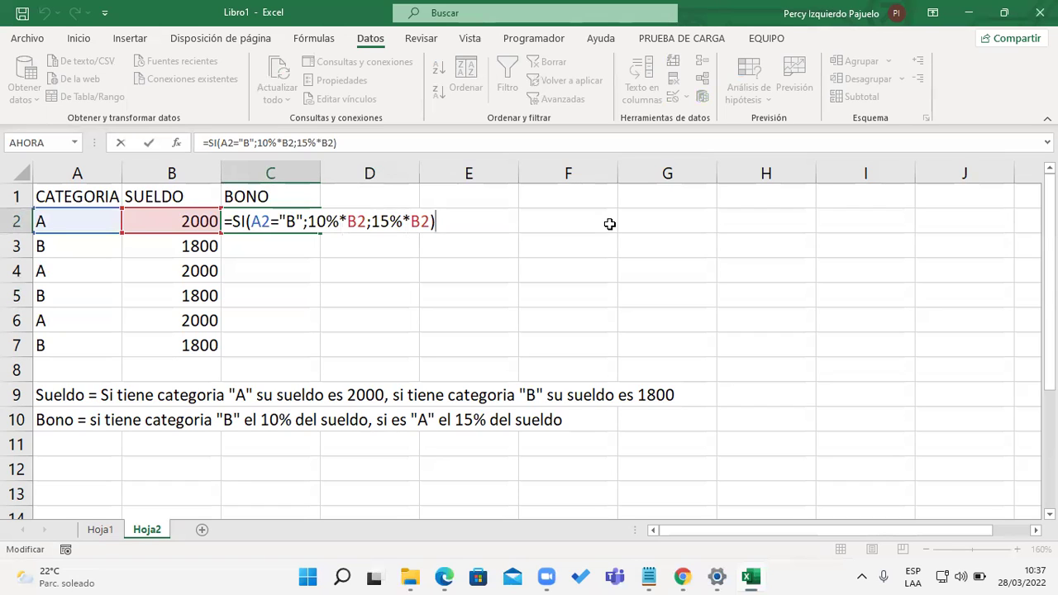
- Fill the bonus formula from C2 down to C7 and delete the 200 from D2
{"action": "key", "text": "Return"}
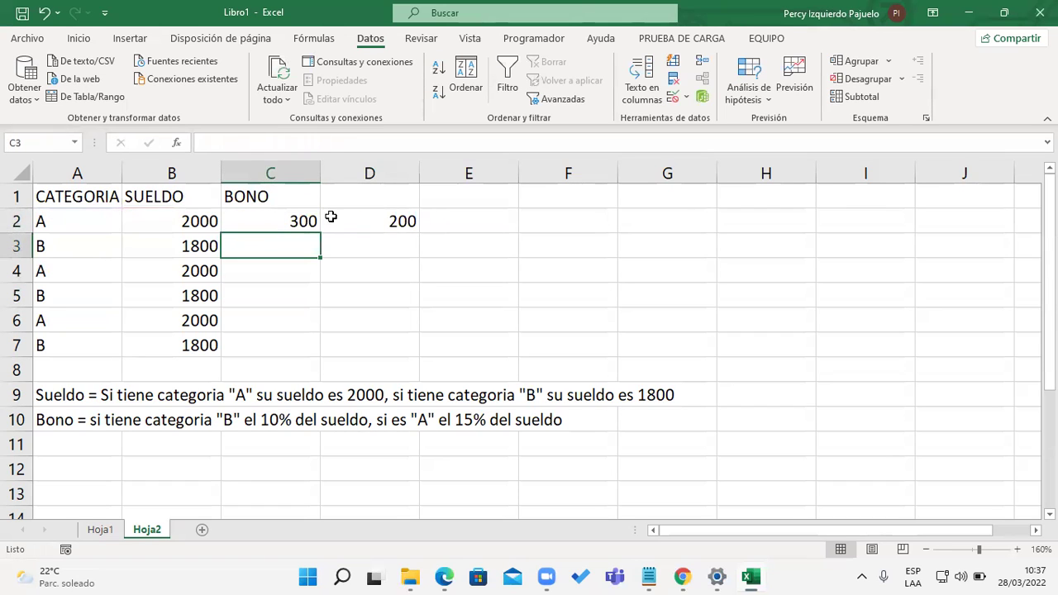
{"action": "left_click", "coordinate": [307, 221]}
{"action": "left_click_drag", "start_coordinate": [320, 234], "coordinate": [327, 350]}
{"action": "left_click", "coordinate": [389, 219]}
{"action": "key", "text": "Delete"}
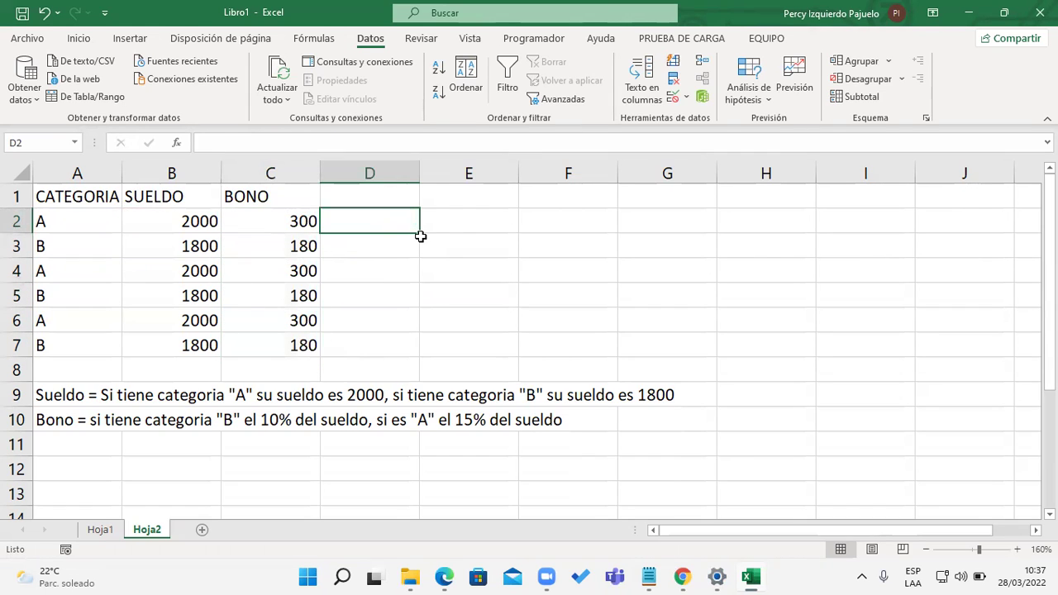
{"action": "left_click", "coordinate": [509, 261]}
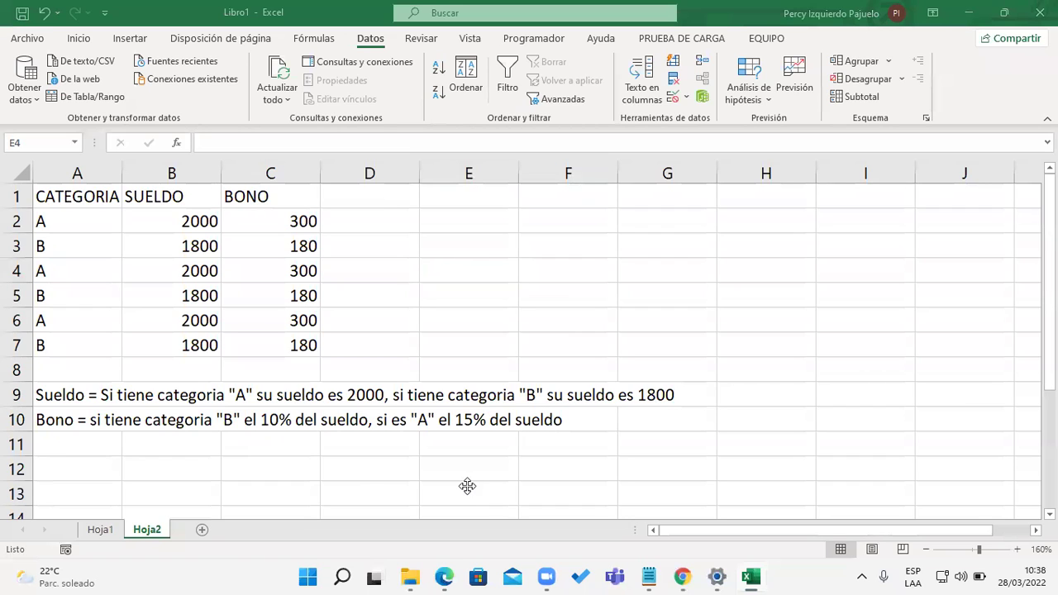
- Add a new blank sheet and enter the header CATEGORIA in A1
{"action": "left_click", "coordinate": [202, 529]}
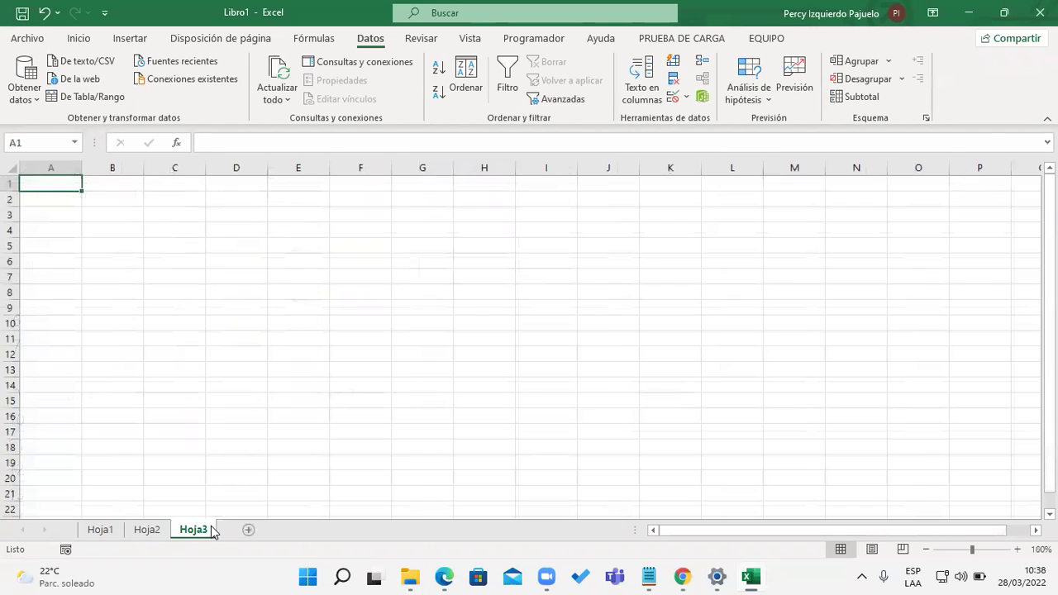
{"action": "scroll", "coordinate": [102, 246], "scroll_direction": "up", "scroll_amount": 3, "text": "ctrl"}
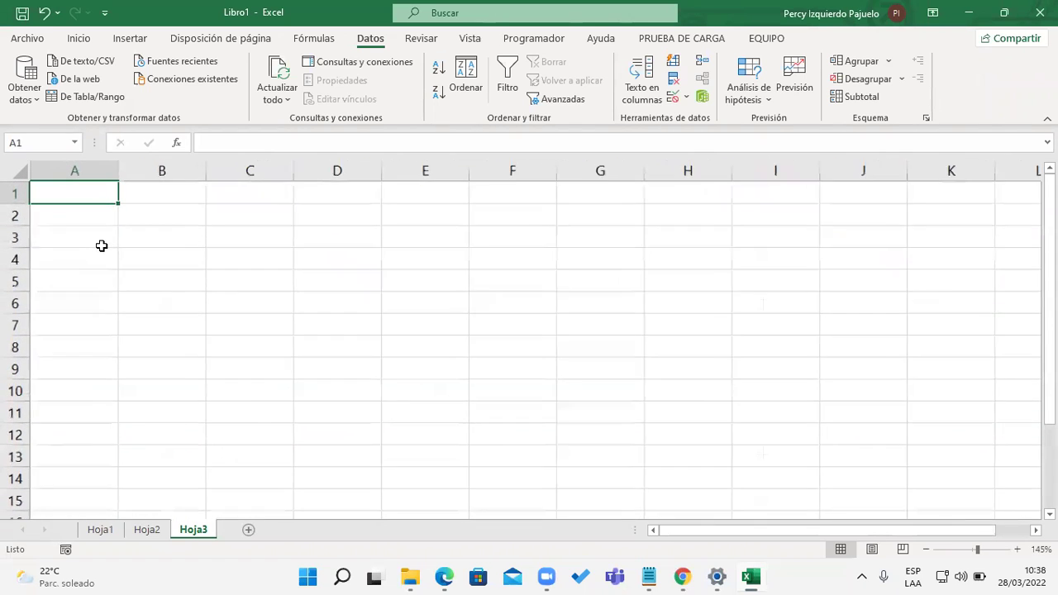
{"action": "type", "text": "categoria"}
{"action": "key", "text": "BackSpace"}
{"action": "key", "text": "BackSpace"}
{"action": "key", "text": "BackSpace"}
{"action": "key", "text": "BackSpace"}
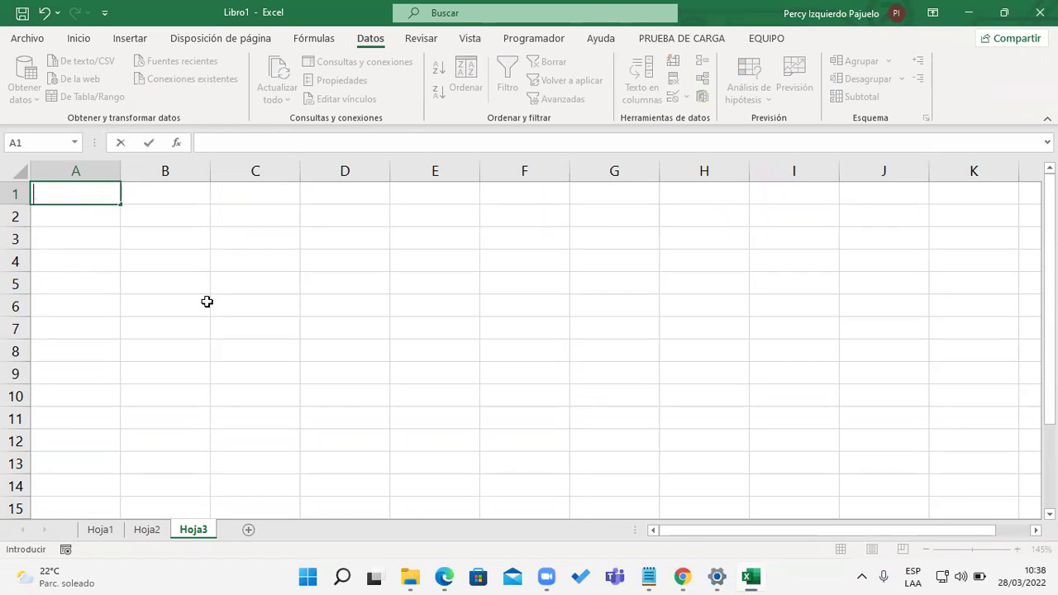
{"action": "type", "text": "CATEGORIA"}
{"action": "key", "text": "BackSpace"}
{"action": "key", "text": "BackSpace"}
{"action": "type", "text": "IA"}
{"action": "key", "text": "Return"}
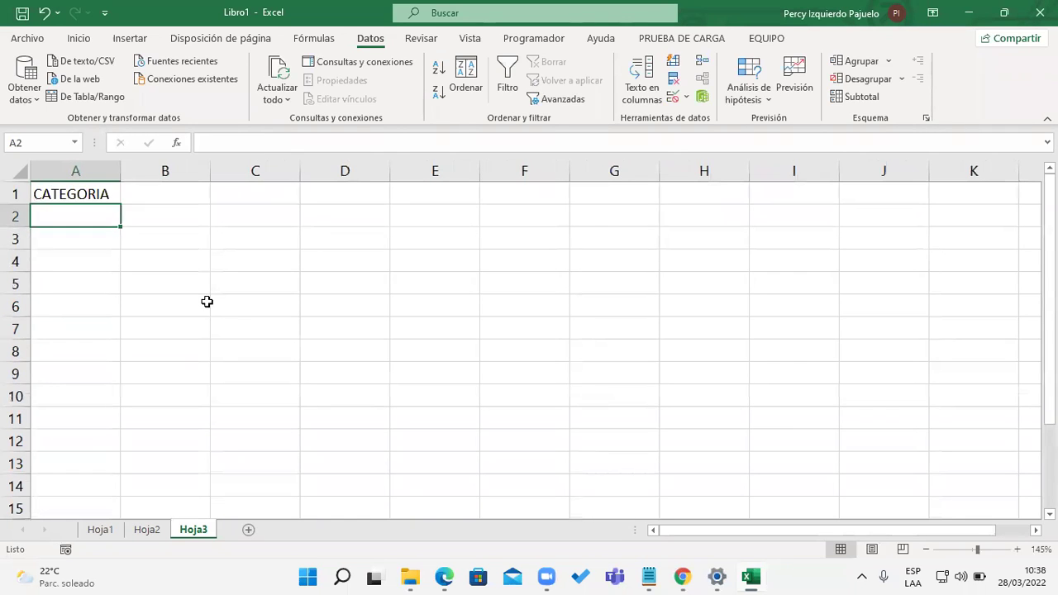
- Enter categories A, B, A, C in A2:A5
{"action": "type", "text": "A"}
{"action": "key", "text": "Return"}
{"action": "type", "text": "B"}
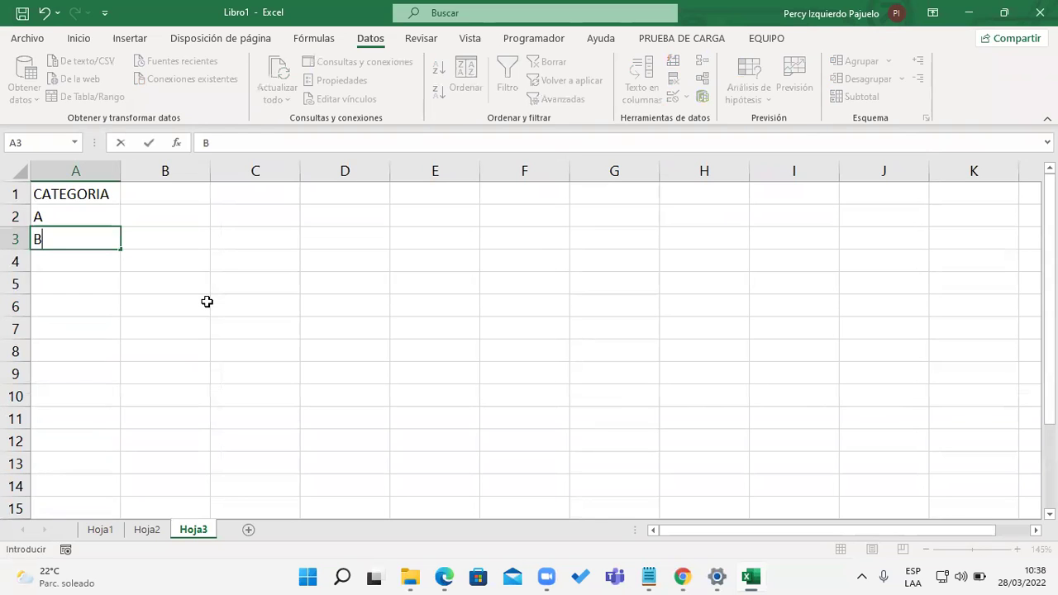
{"action": "key", "text": "Return"}
{"action": "type", "text": "A"}
{"action": "key", "text": "Return"}
{"action": "type", "text": "C"}
{"action": "key", "text": "Return"}
- Correct A5 and enter the remaining categories B, C, A, C through A9
{"action": "type", "text": "B"}
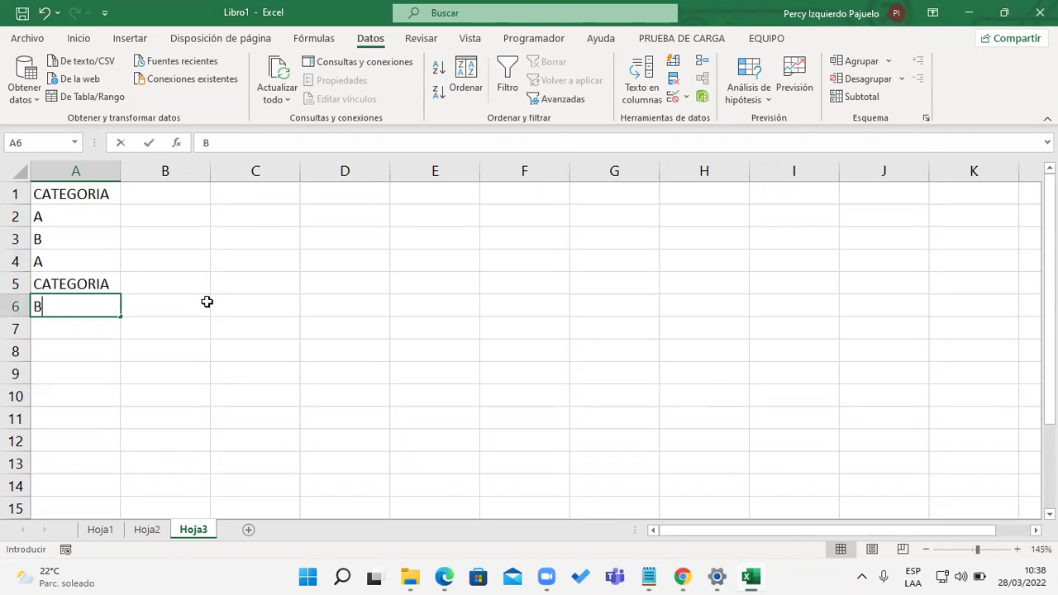
{"action": "key", "text": "Up"}
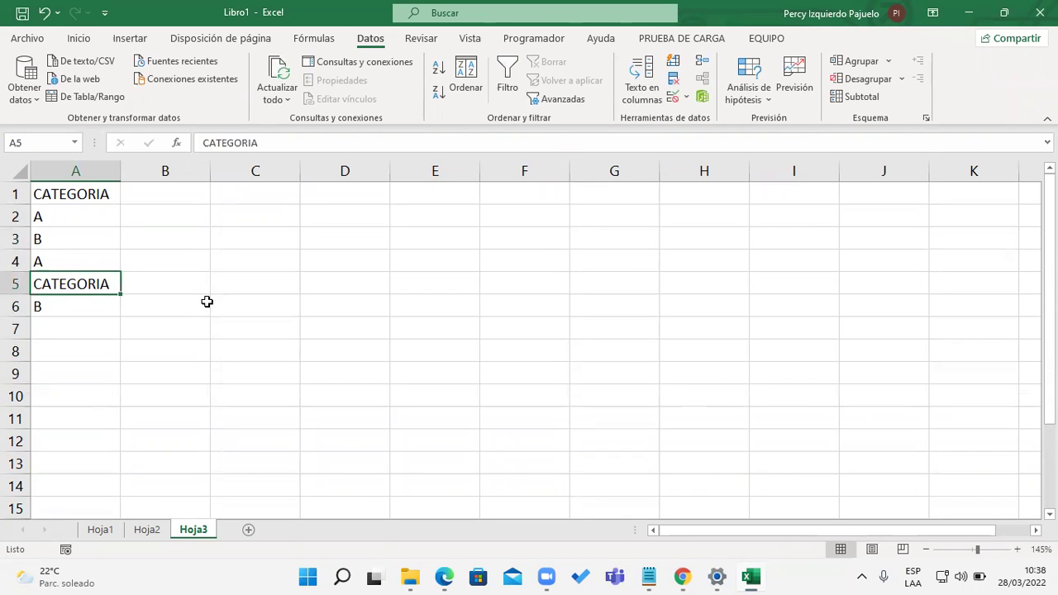
{"action": "type", "text": "C"}
{"action": "key", "text": "Delete"}
{"action": "key", "text": "Return"}
{"action": "key", "text": "Return"}
{"action": "type", "text": "C"}
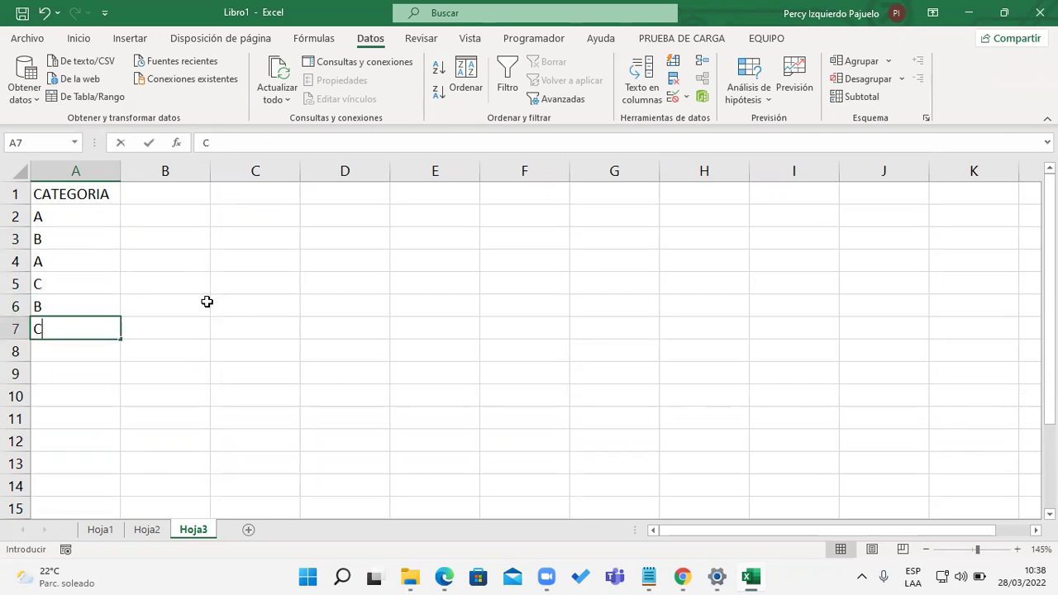
{"action": "key", "text": "Return"}
{"action": "type", "text": "A"}
{"action": "key", "text": "Return"}
{"action": "type", "text": "C"}
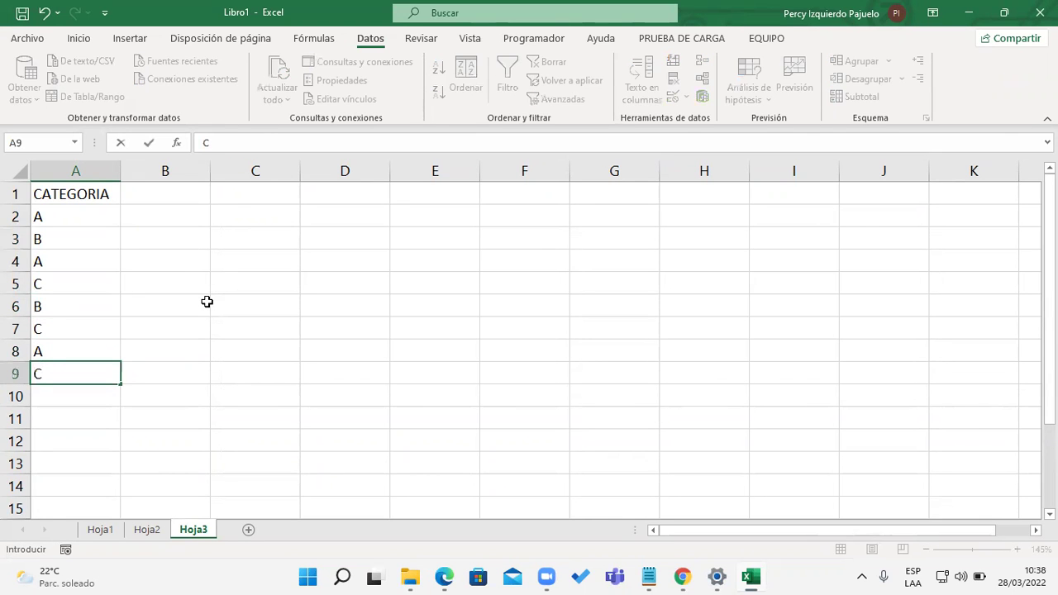
{"action": "left_click", "coordinate": [166, 307]}
- Label B1 with the header SUELDO
{"action": "scroll", "coordinate": [116, 367], "scroll_direction": "up", "scroll_amount": 1, "text": "ctrl"}
{"action": "scroll", "coordinate": [115, 372], "scroll_direction": "up", "scroll_amount": 1, "text": "ctrl"}
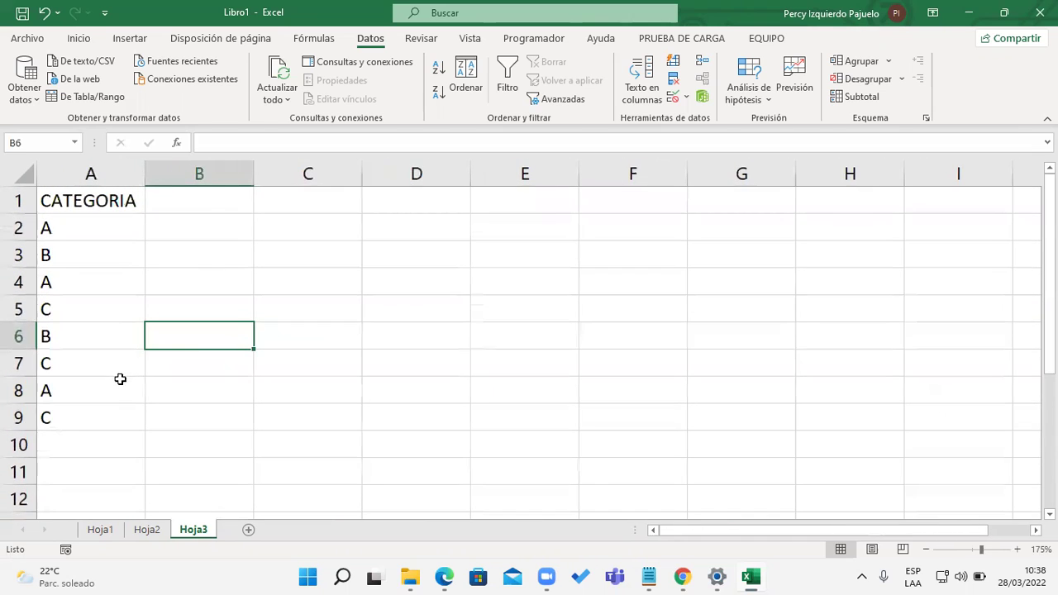
{"action": "left_click", "coordinate": [212, 202]}
{"action": "type", "text": "S"}
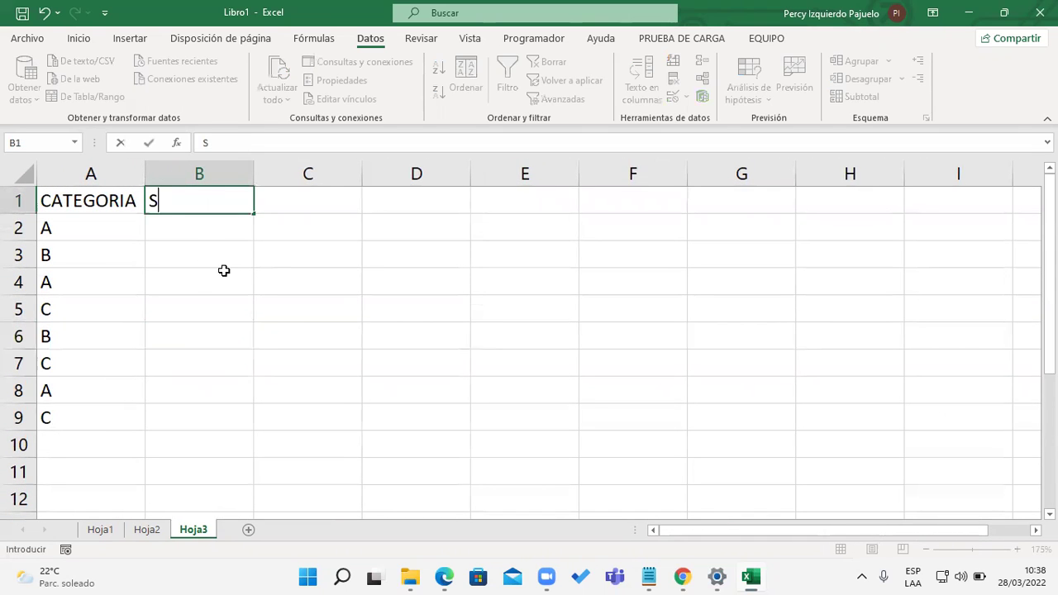
{"action": "type", "text": "UELDO"}
{"action": "key", "text": "Return"}
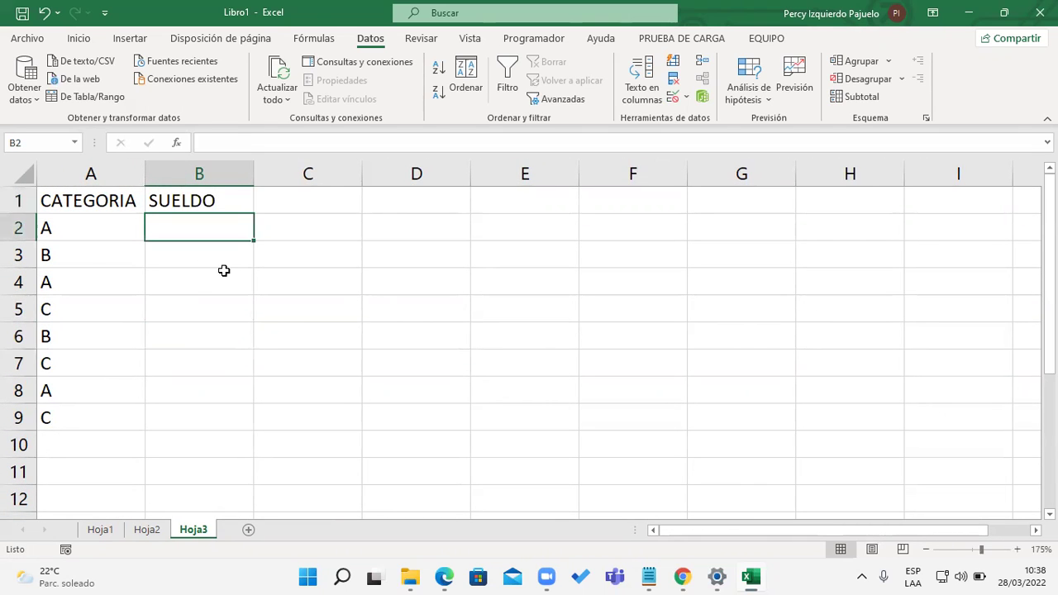